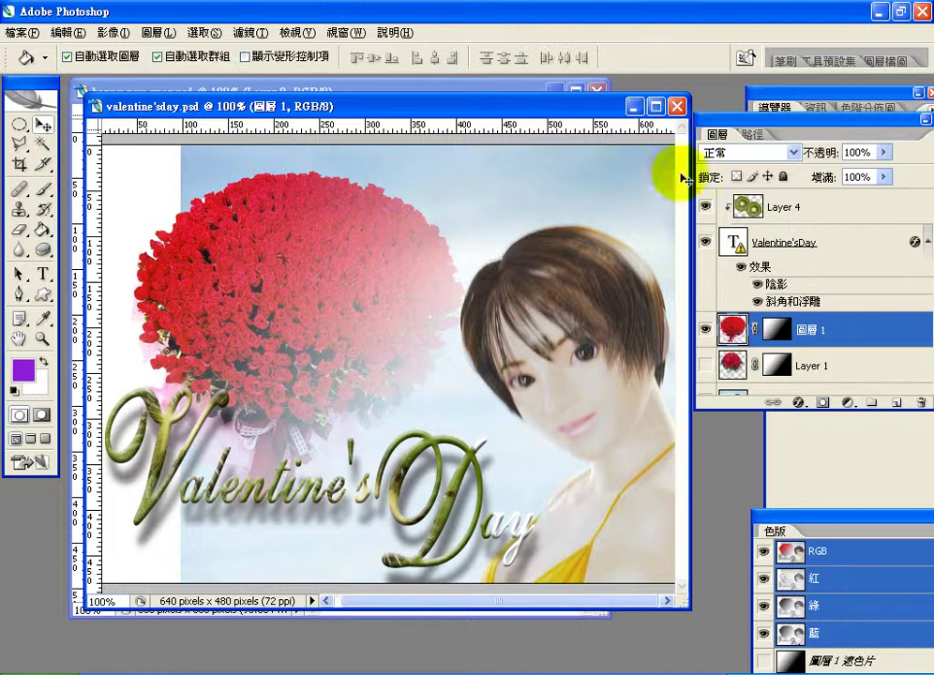
# Try moving the linked kiwi Layer 4 together with the Valentine'sDay text, and undo the move
pyautogui.click(750, 208)
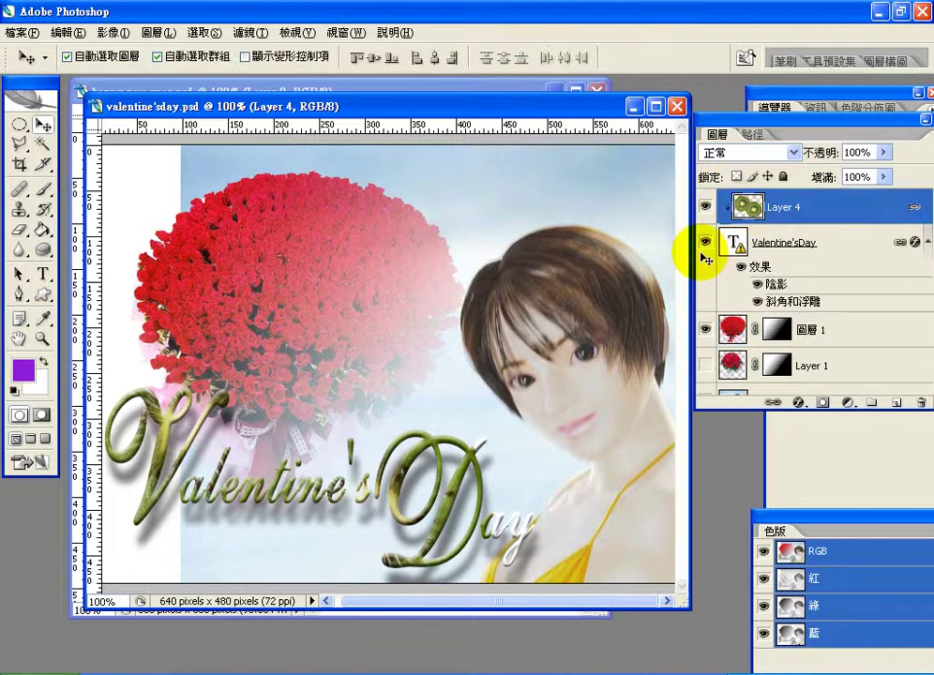
pyautogui.moveTo(444, 522); pyautogui.dragTo(167, 139)
pyautogui.click(69, 32)
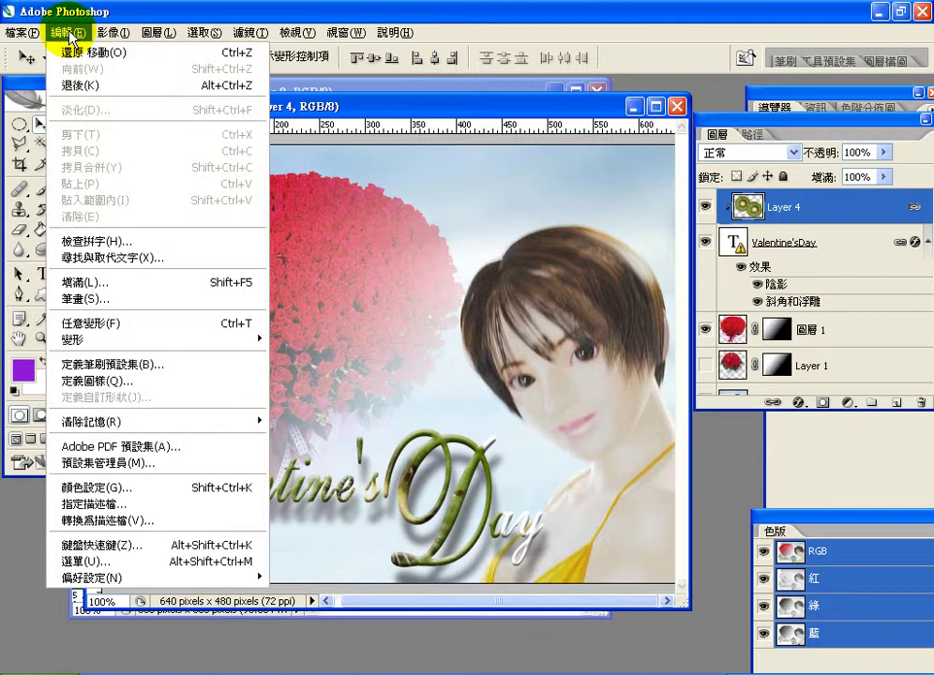
# Unlink Layer 4 from the Valentine'sDay text layer and reposition the kiwi image alone inside the lettering
pyautogui.click(914, 210)
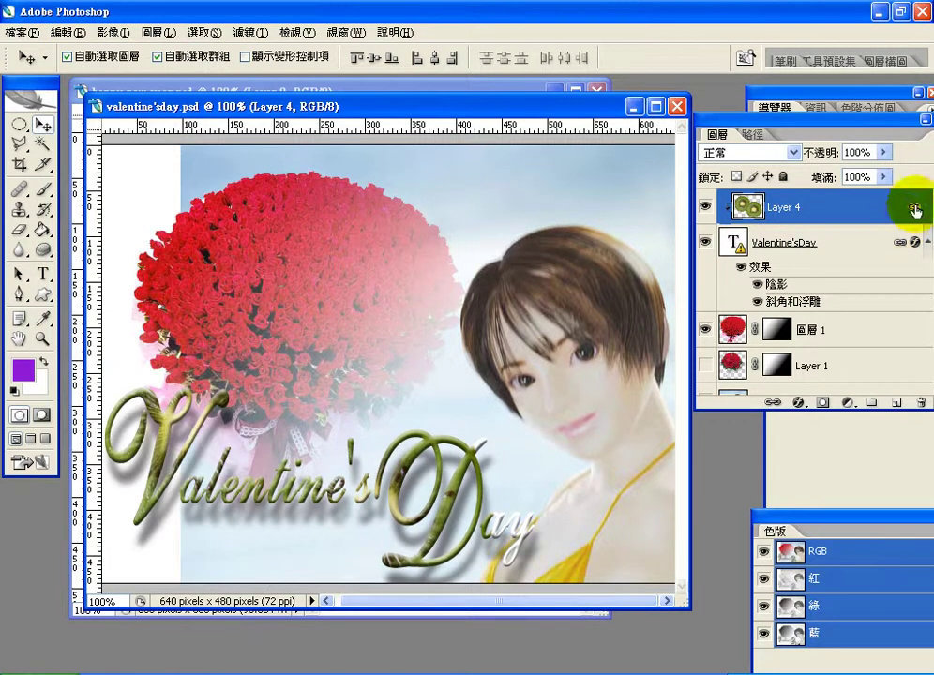
pyautogui.click(772, 404)
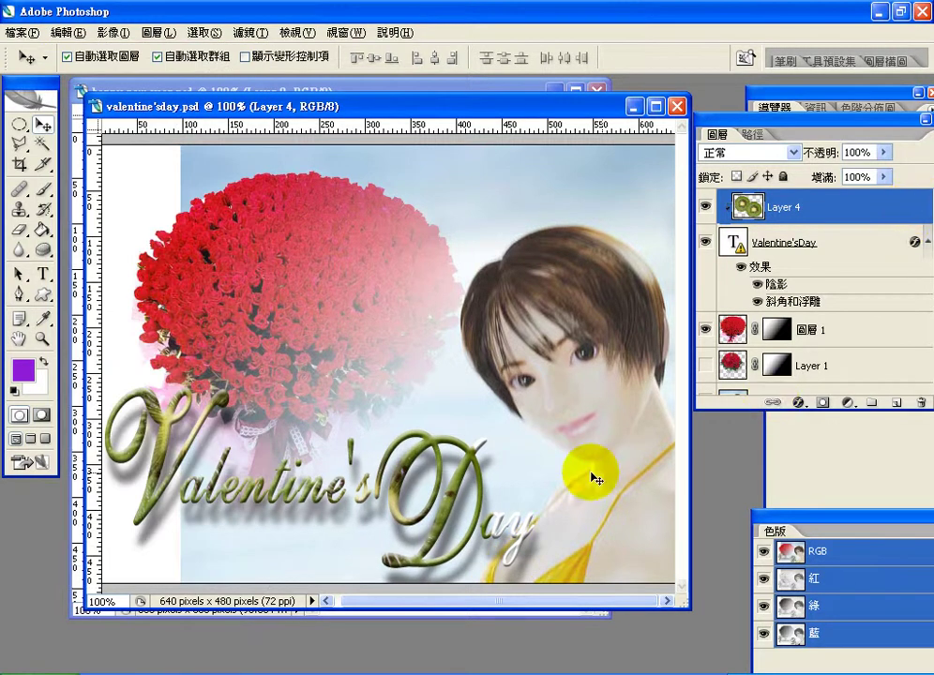
pyautogui.moveTo(443, 497); pyautogui.dragTo(491, 498)
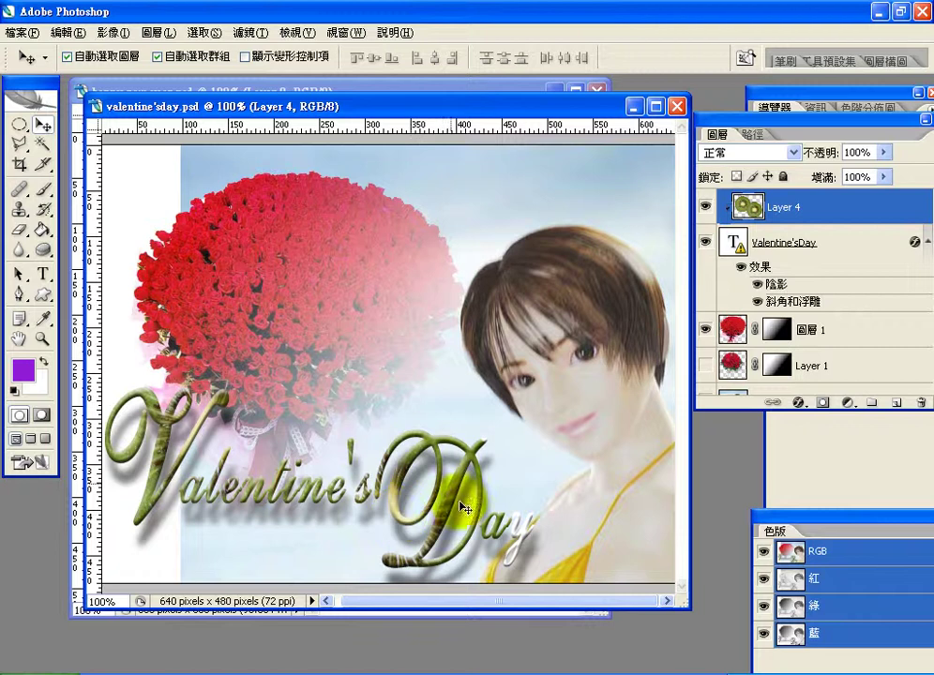
# Open the Valentine'sDay text for editing, accept Myriad Pro as the substitute for its missing font, and commit the text
pyautogui.click(43, 274)
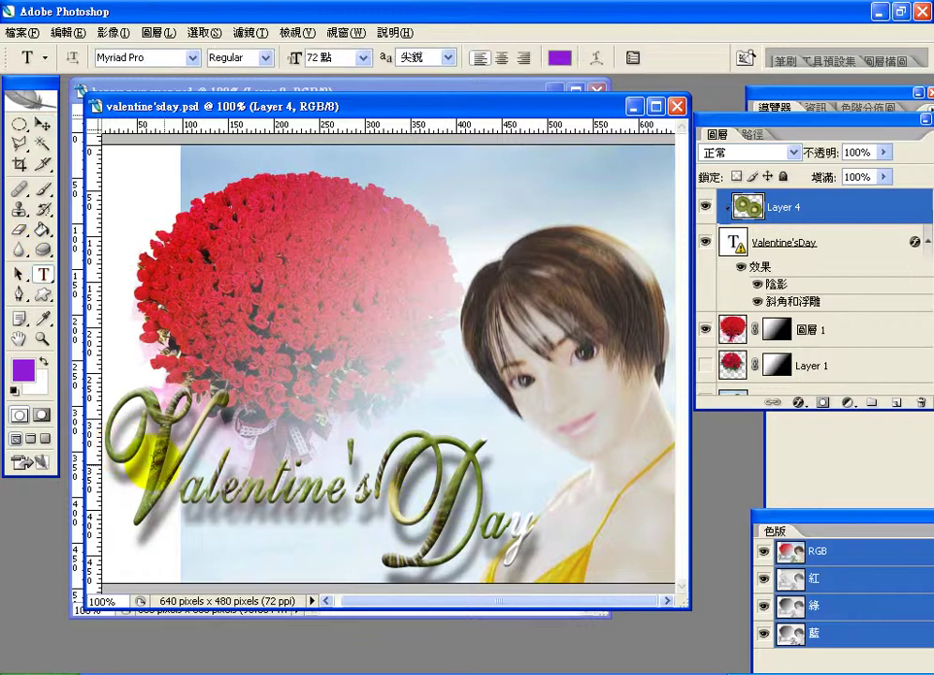
pyautogui.click(156, 459)
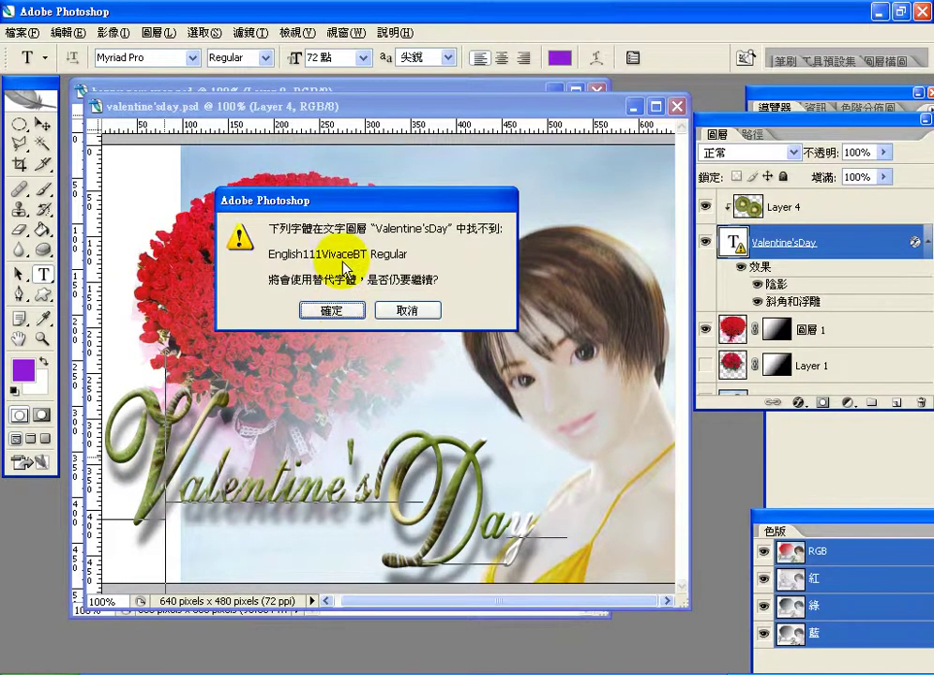
pyautogui.click(333, 311)
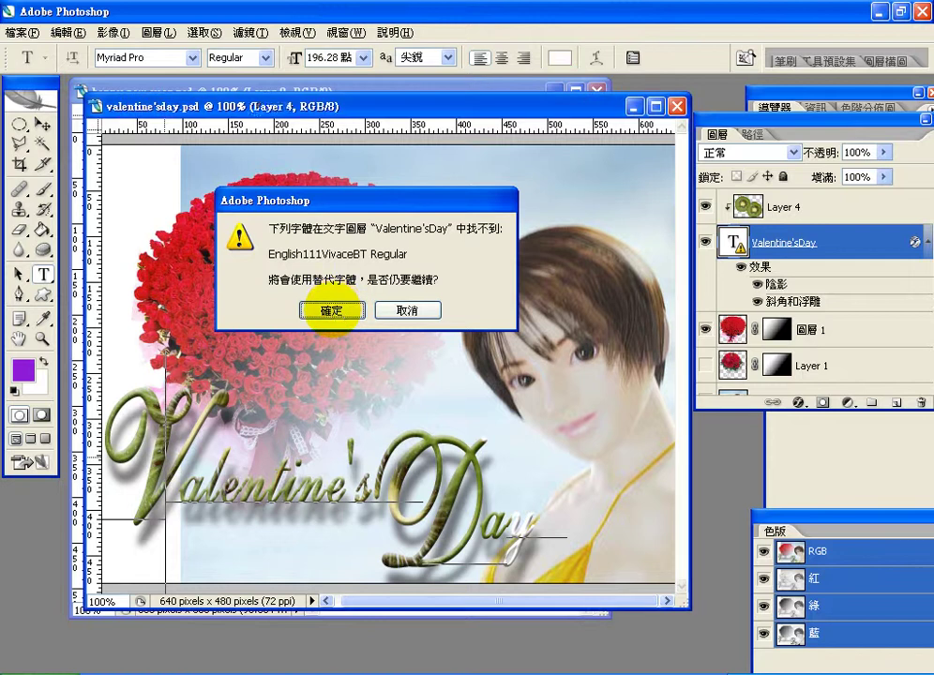
pyautogui.click(334, 312)
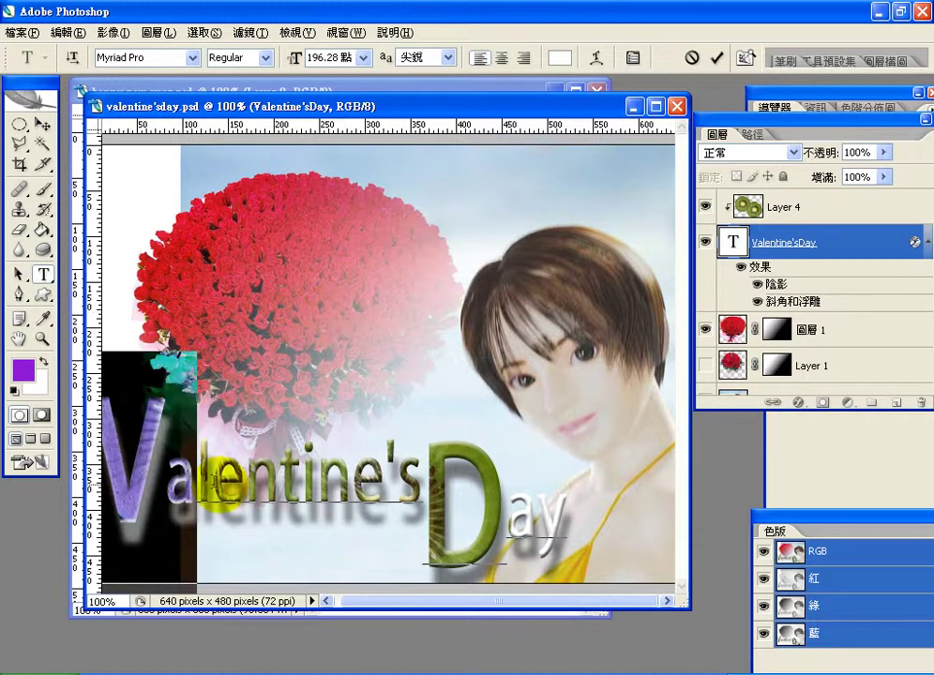
pyautogui.click(455, 490)
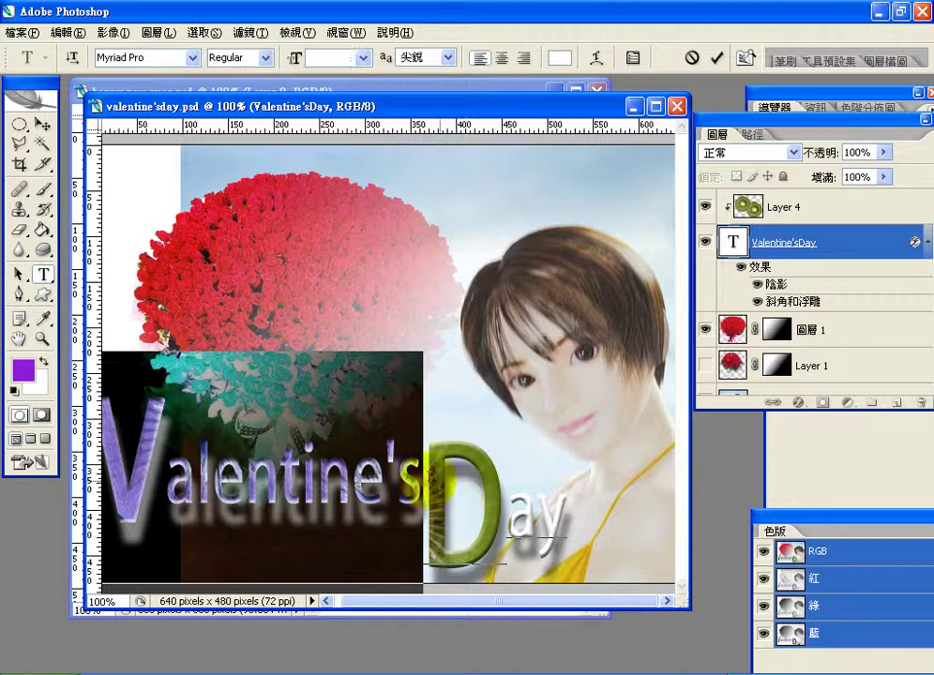
pyautogui.click(433, 481)
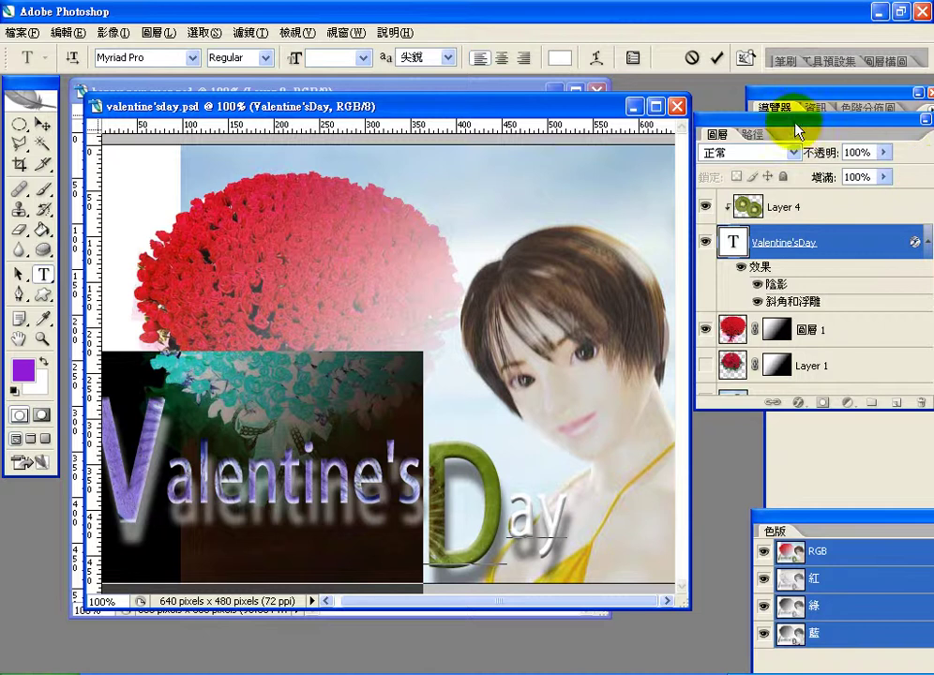
pyautogui.moveTo(797, 131); pyautogui.dragTo(597, 185)
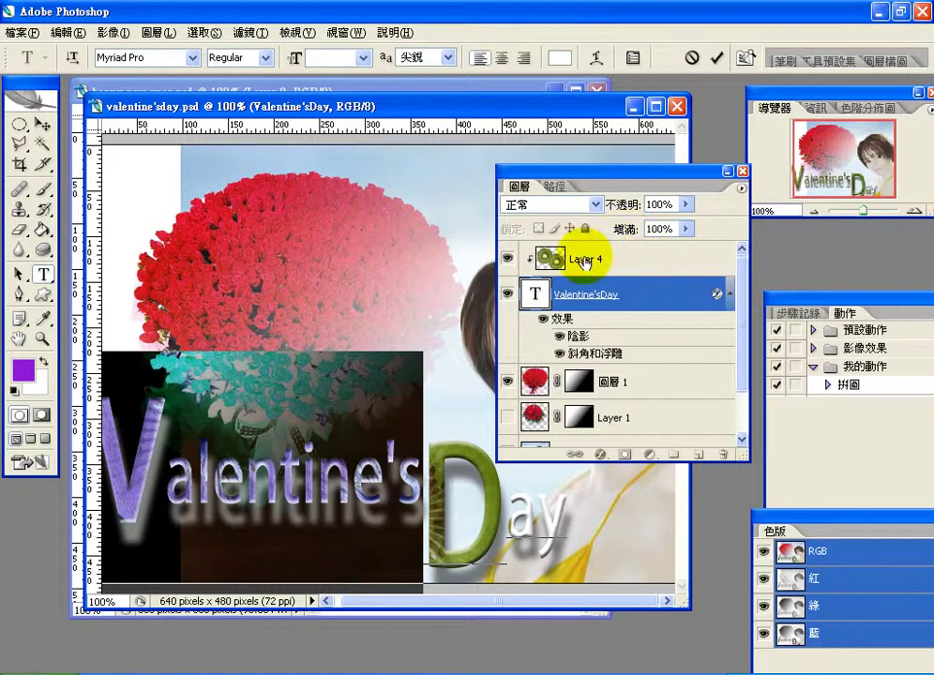
pyautogui.hotkey('ctrl', 'Return')
# Examine how the kiwi Layer 4 is clipped to the Valentine'sDay text layer beneath it
pyautogui.click(631, 272)
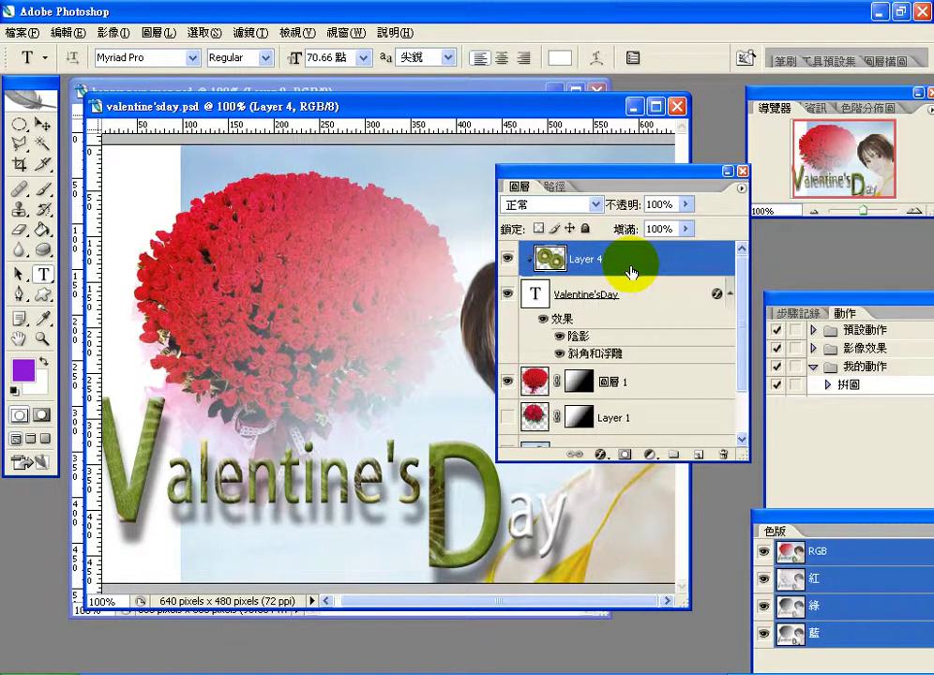
pyautogui.click(632, 302)
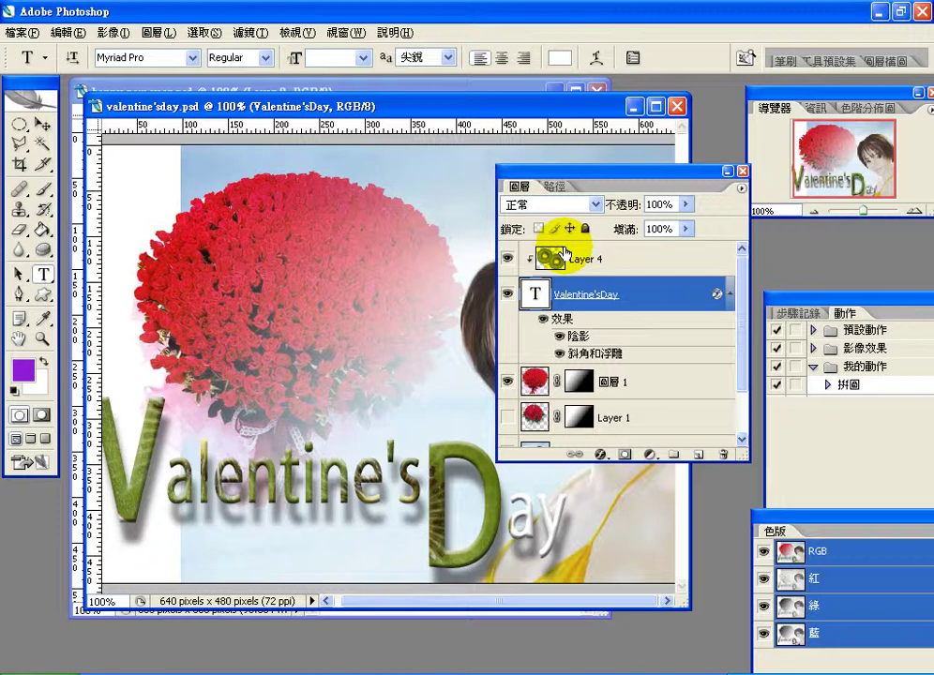
pyautogui.click(567, 254)
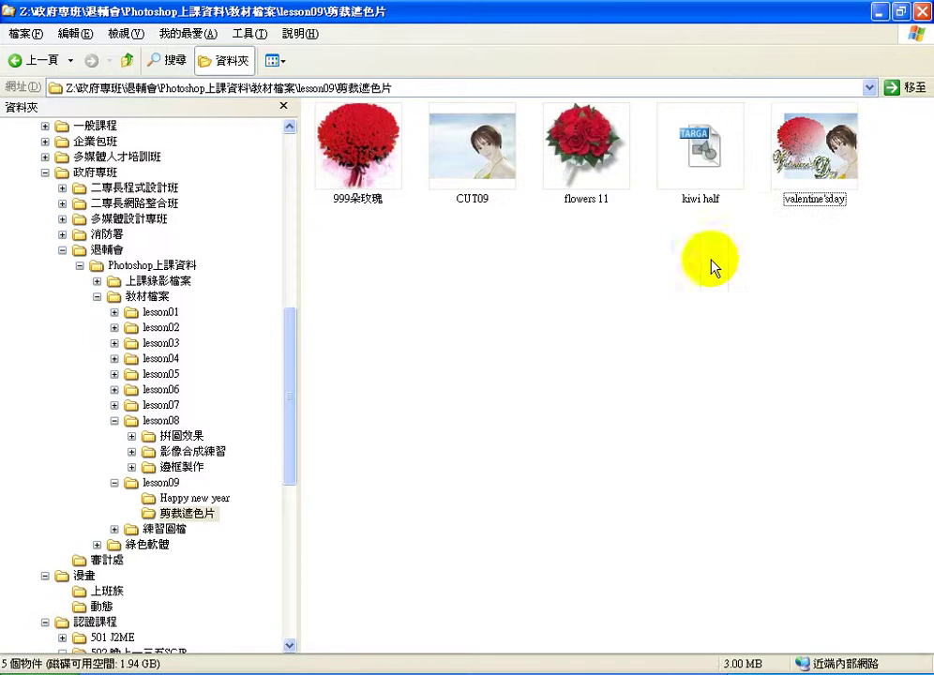
# Open the 999朵玫瑰, CUT09, flowers 11 and kiwi half images from the 剪裁遮色片 folder in Photoshop
pyautogui.moveTo(711, 262); pyautogui.dragTo(353, 143)
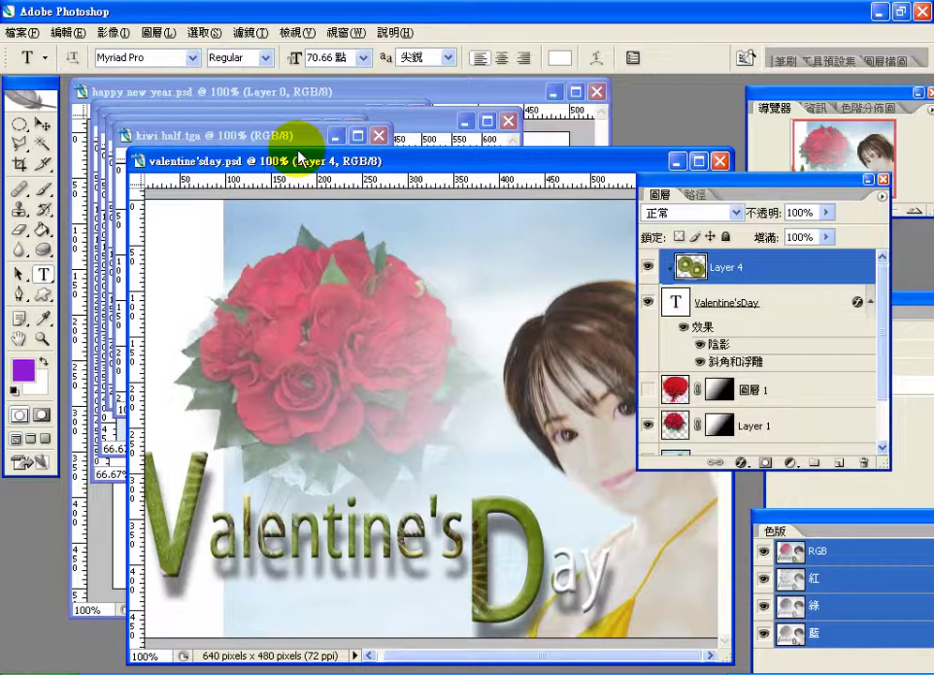
# Hide Layer 1 with the small bouquet and show 圖層 1 with the large rose bouquet in valentine'sday.psd
pyautogui.click(647, 425)
pyautogui.click(645, 390)
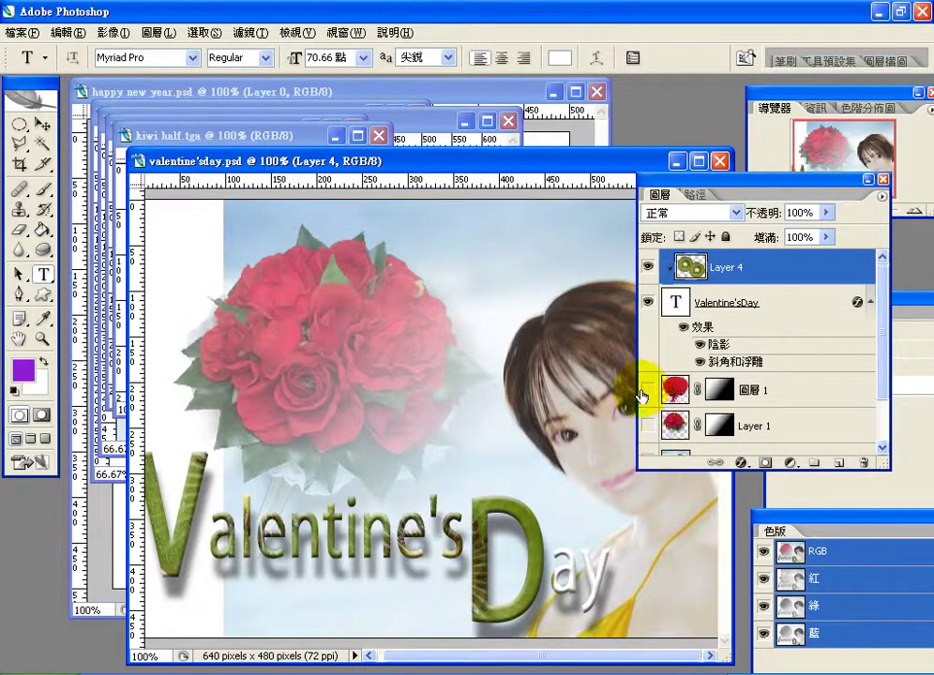
pyautogui.click(647, 392)
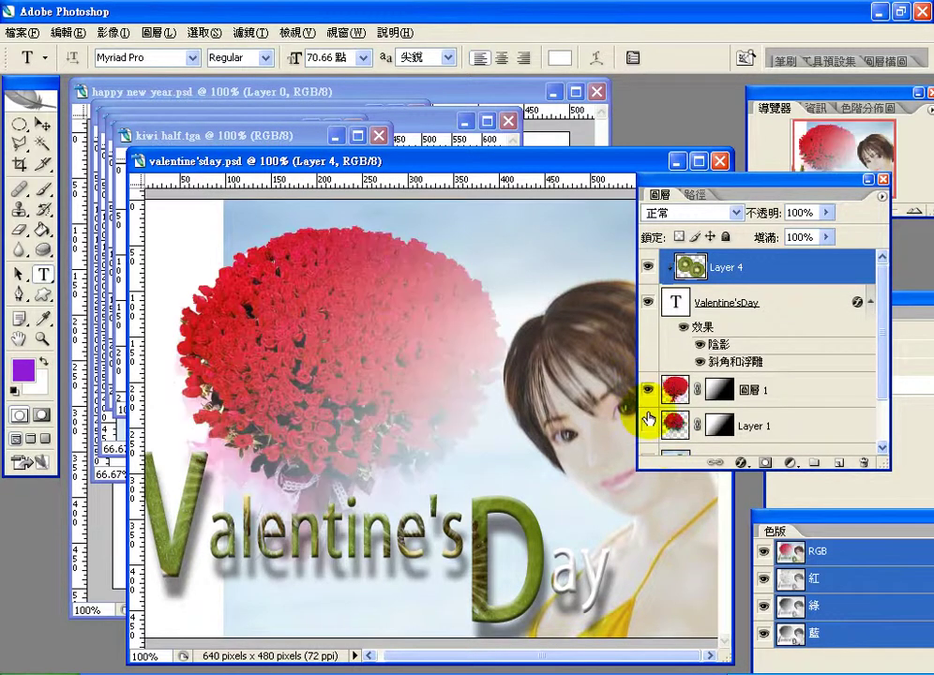
pyautogui.moveTo(401, 440); pyautogui.dragTo(454, 372)
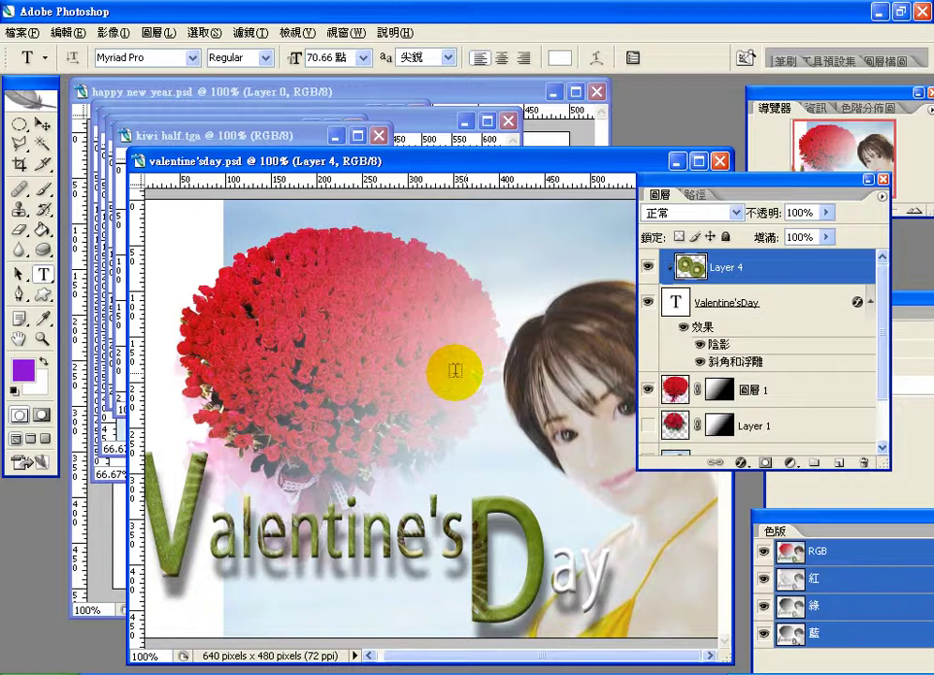
pyautogui.moveTo(456, 370); pyautogui.dragTo(419, 232)
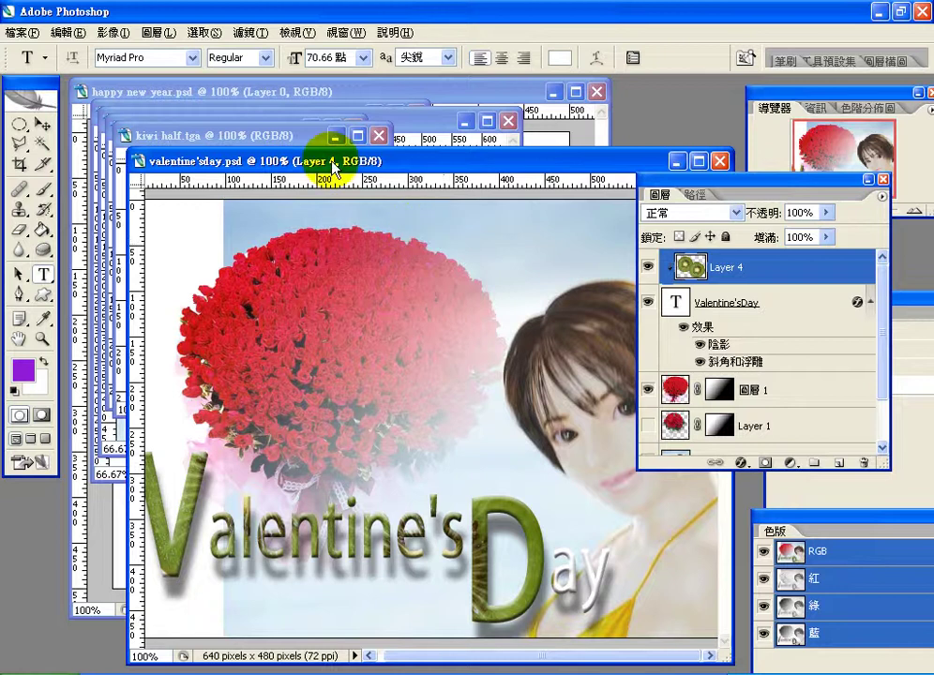
# Move the valentine'sday.psd, kiwi half.tga and flowers 11.tif windows apart to reveal the source images
pyautogui.moveTo(333, 166); pyautogui.dragTo(422, 151)
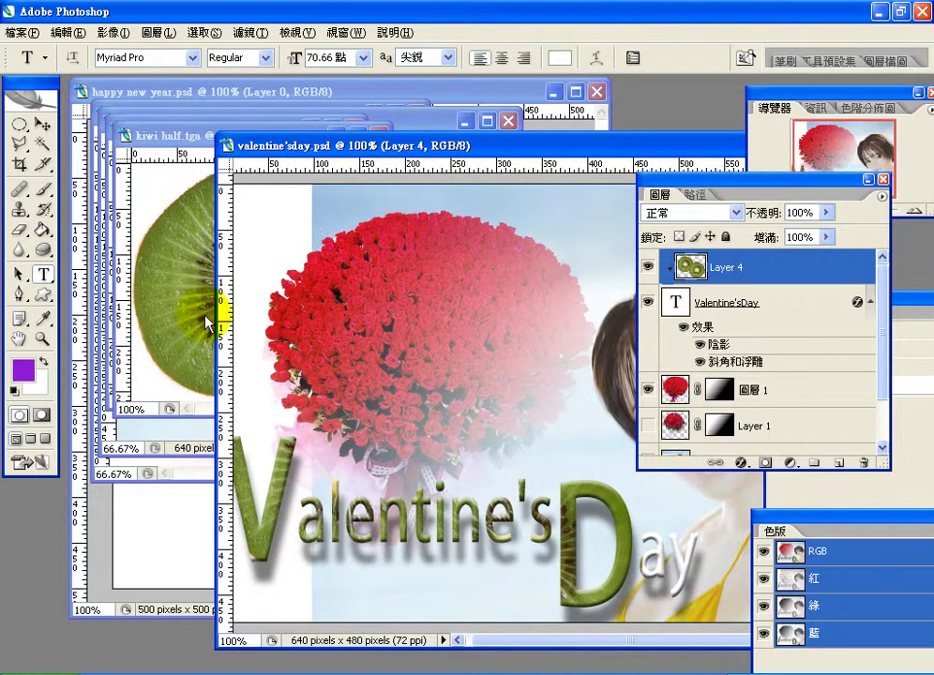
pyautogui.moveTo(197, 135); pyautogui.dragTo(206, 386)
pyautogui.click(185, 134)
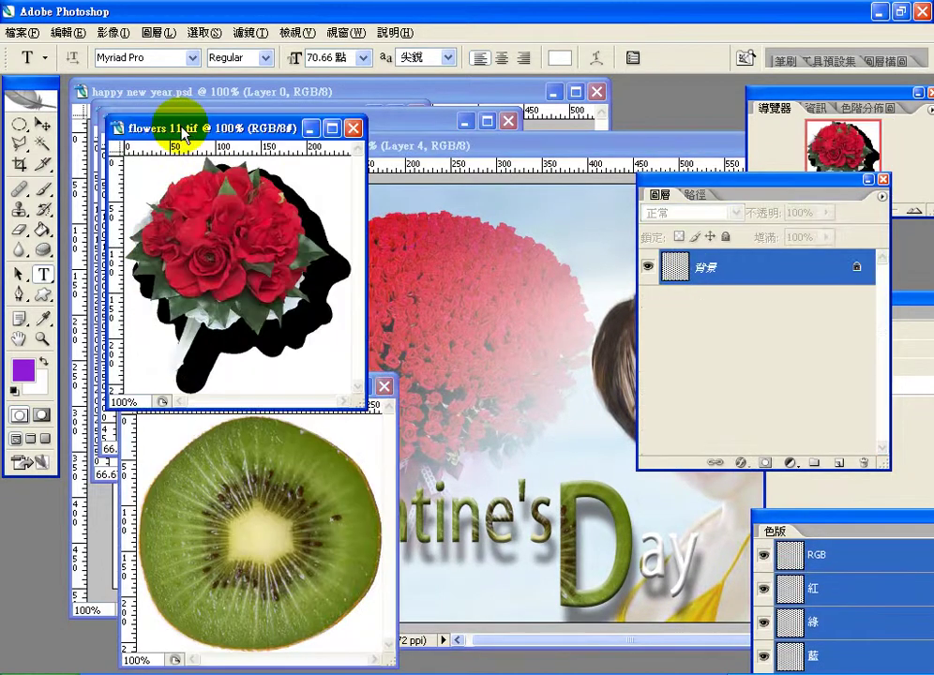
pyautogui.moveTo(187, 128); pyautogui.dragTo(174, 319)
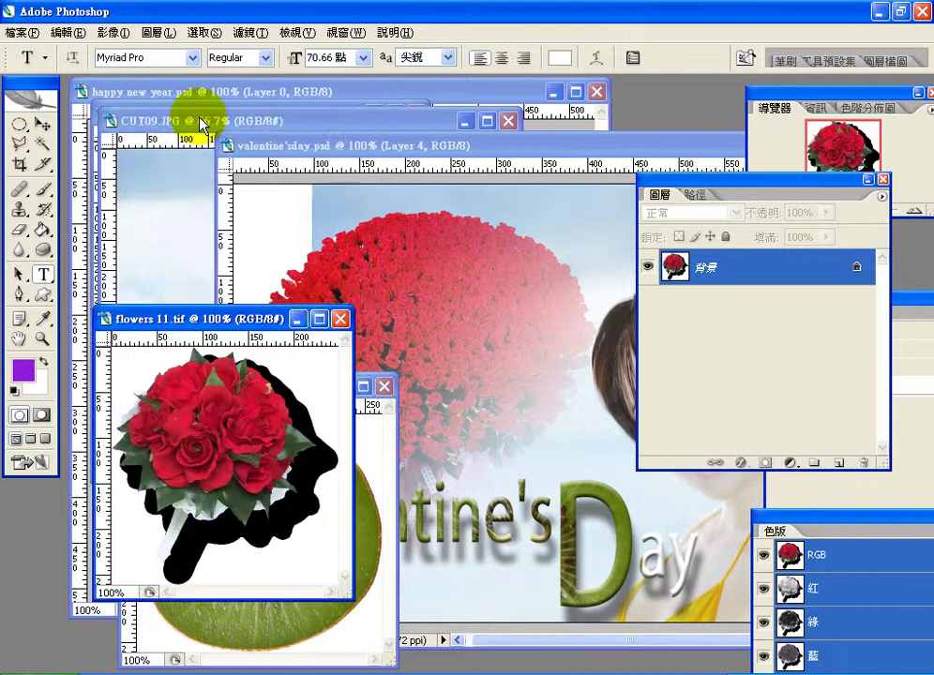
# Spread out the CUT09.JPG and 999朵玫瑰.jpg windows and place flowers 11.tif in front beside them
pyautogui.click(199, 123)
pyautogui.moveTo(282, 120); pyautogui.dragTo(577, 209)
pyautogui.click(294, 114)
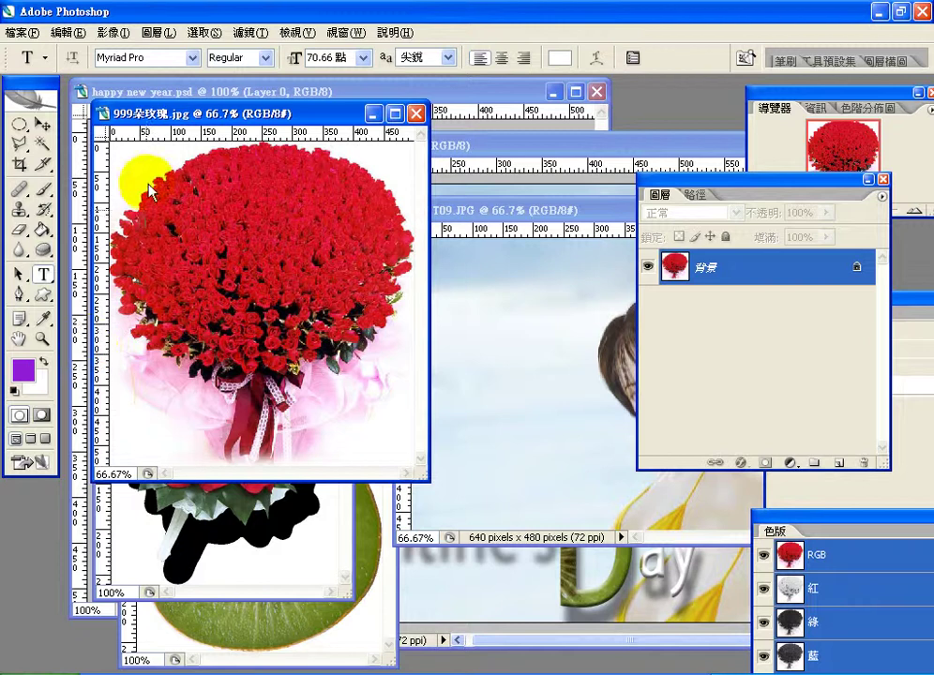
pyautogui.moveTo(287, 110); pyautogui.dragTo(454, 94)
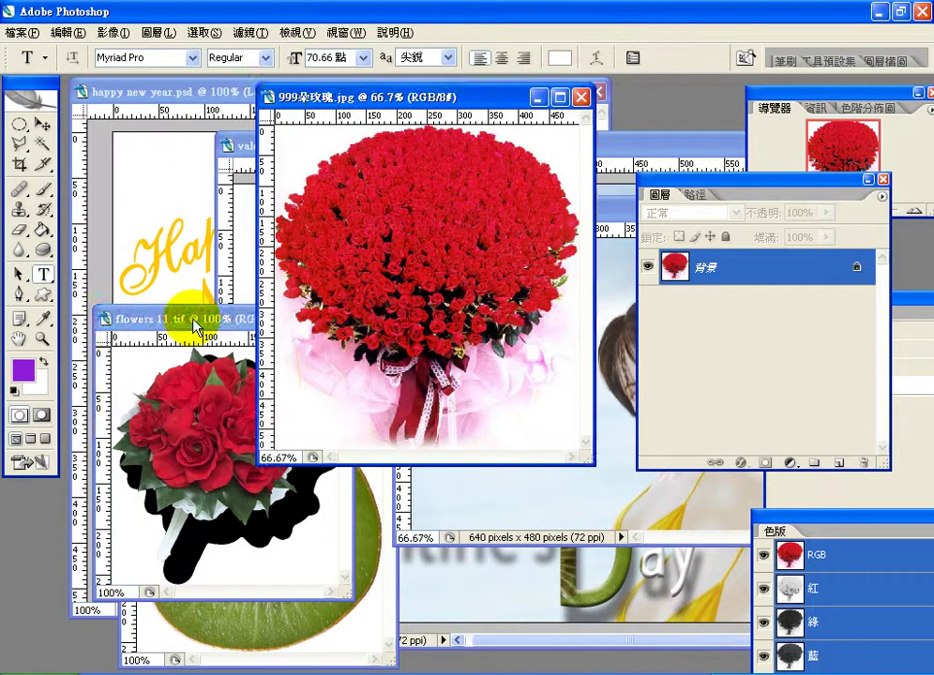
pyautogui.click(195, 324)
pyautogui.moveTo(195, 323); pyautogui.dragTo(210, 160)
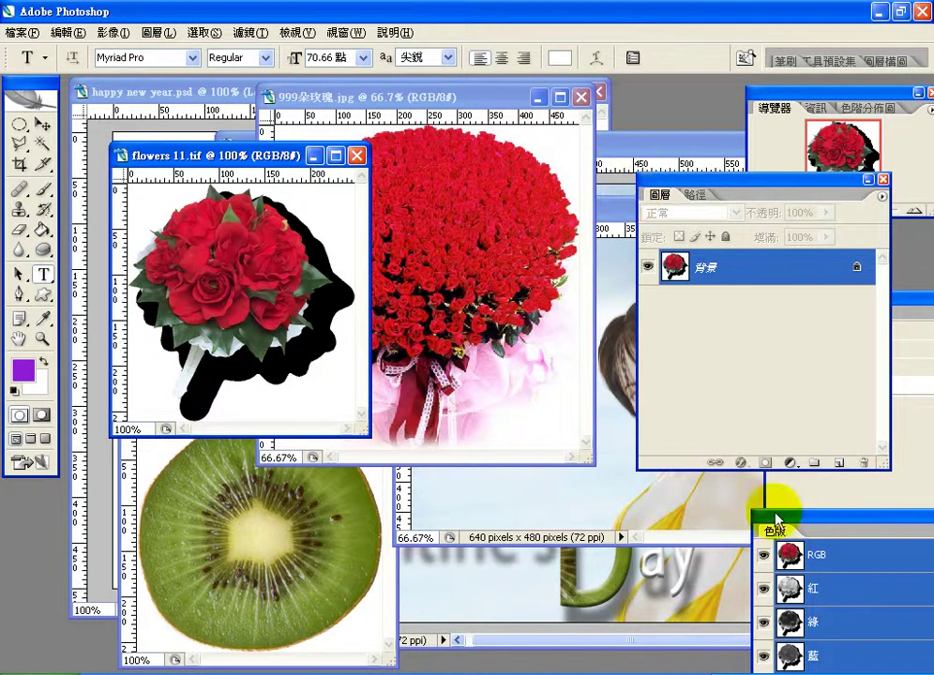
# Group the Channels palette with the Layers palette and return to the layers of flowers 11.tif
pyautogui.moveTo(776, 519); pyautogui.dragTo(709, 203)
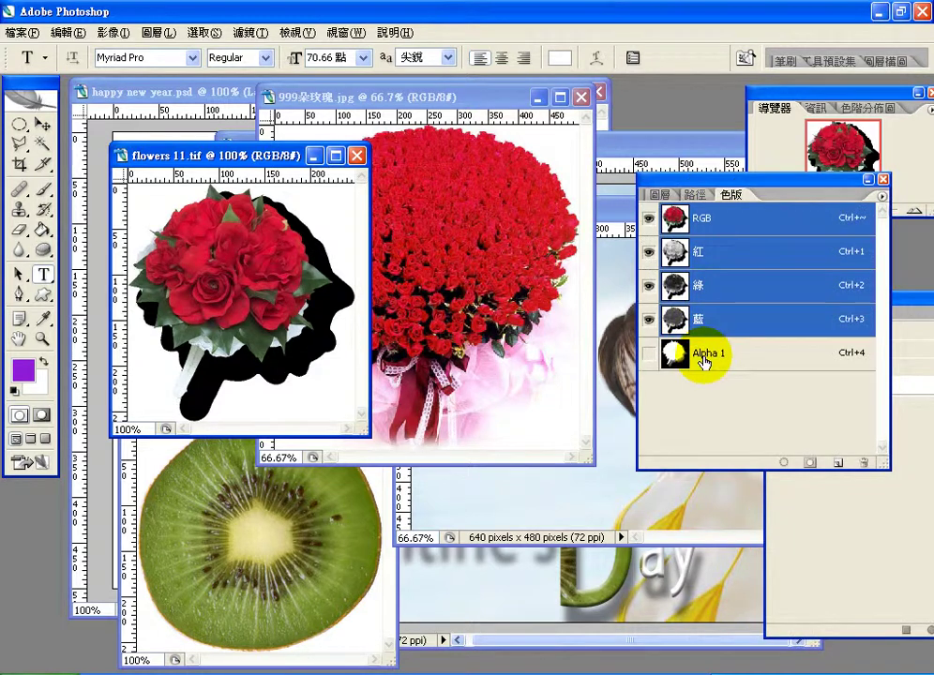
pyautogui.click(661, 196)
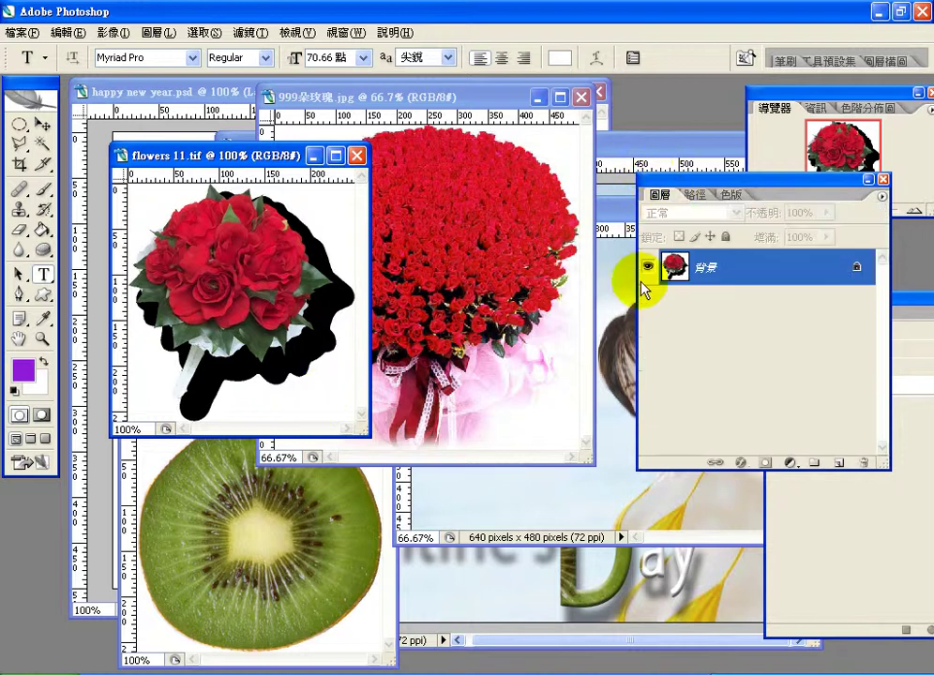
# Try copying the whole background layer of flowers 11.tif into CUT09.JPG, and delete the copied layer
pyautogui.moveTo(724, 242); pyautogui.dragTo(622, 392)
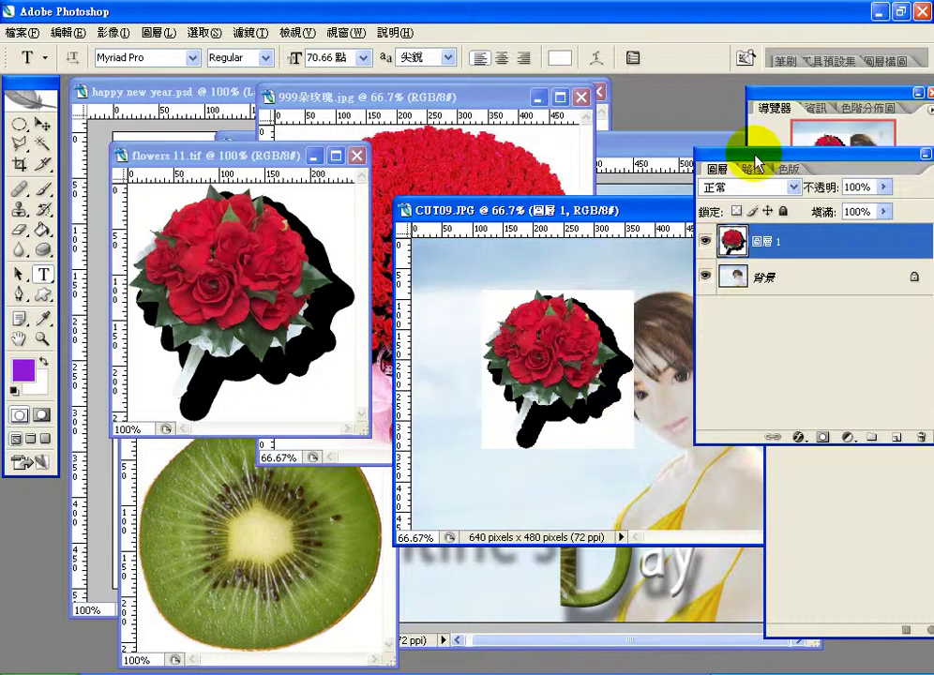
pyautogui.moveTo(754, 157); pyautogui.dragTo(594, 178)
pyautogui.moveTo(573, 260); pyautogui.dragTo(759, 458)
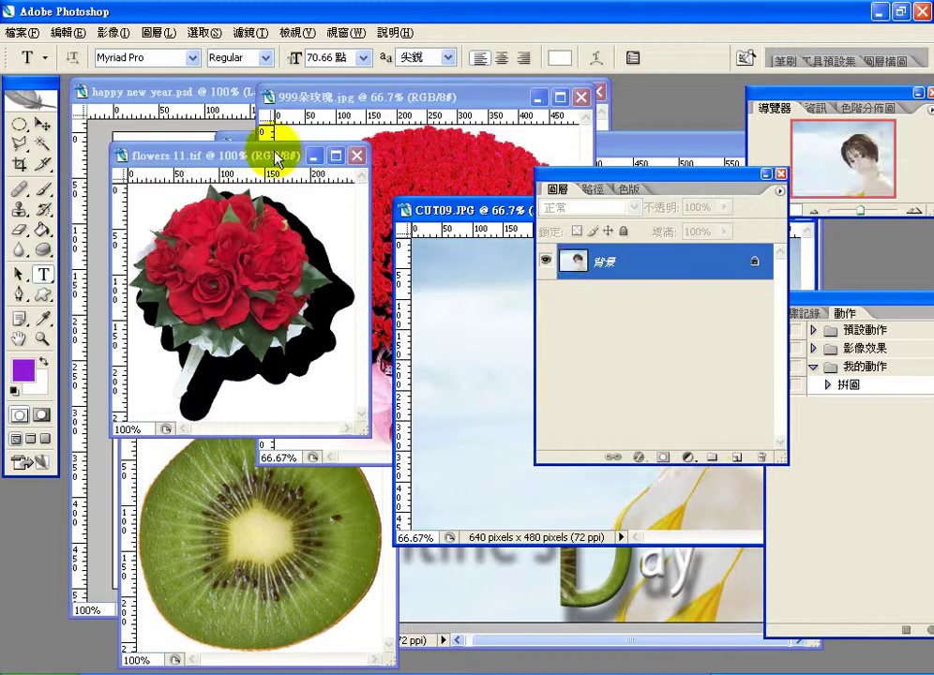
# Separate the Channels palette from the Layers palette and place both side by side next to flowers 11.tif
pyautogui.click(630, 191)
pyautogui.moveTo(636, 193); pyautogui.dragTo(469, 309)
pyautogui.moveTo(594, 189); pyautogui.dragTo(623, 120)
pyautogui.moveTo(448, 305); pyautogui.dragTo(762, 218)
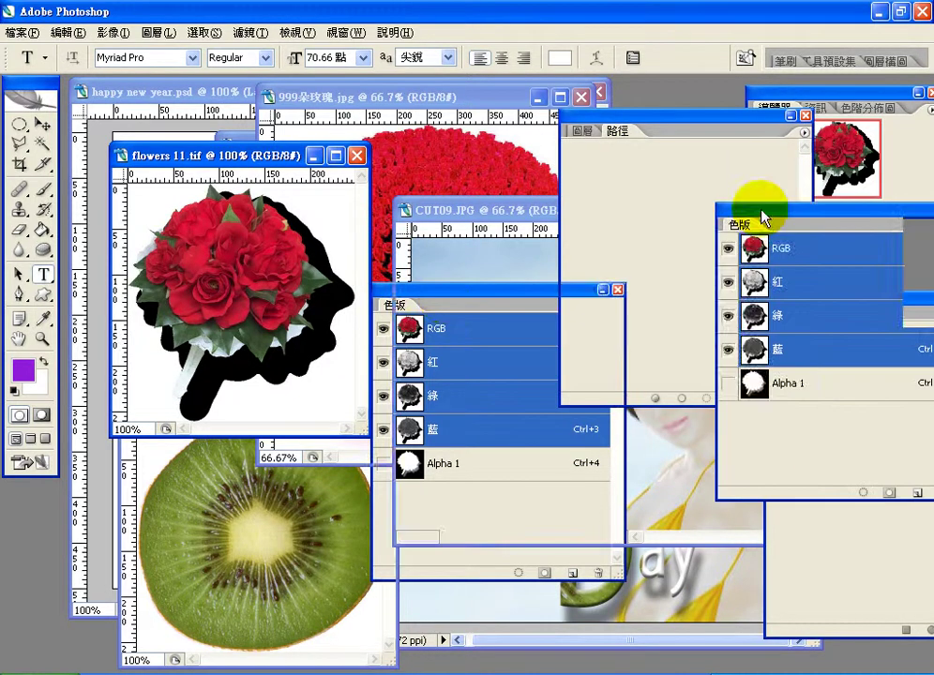
pyautogui.click(619, 114)
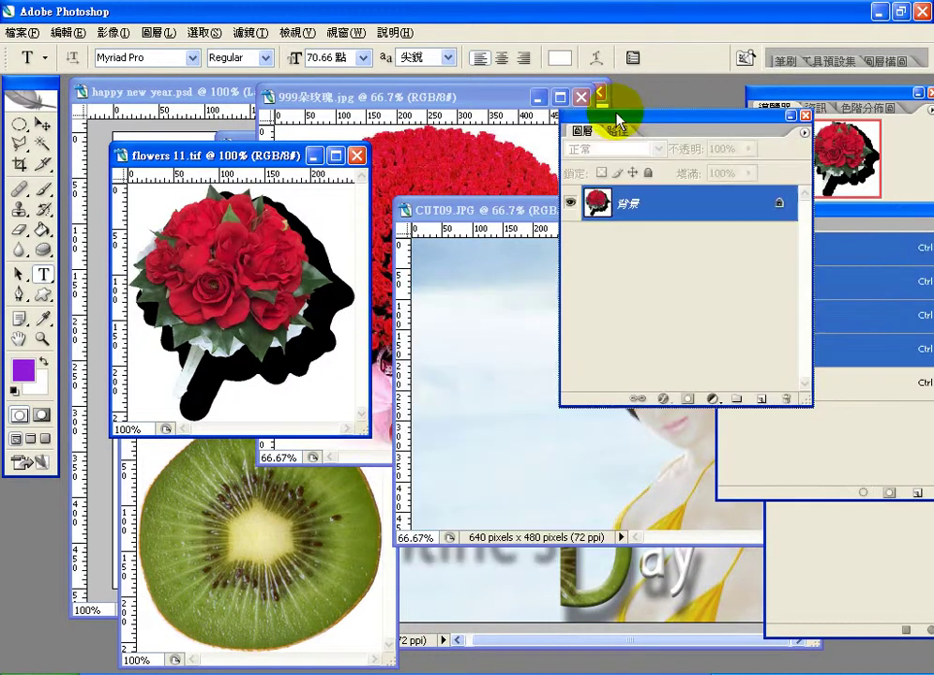
pyautogui.moveTo(619, 116); pyautogui.dragTo(503, 198)
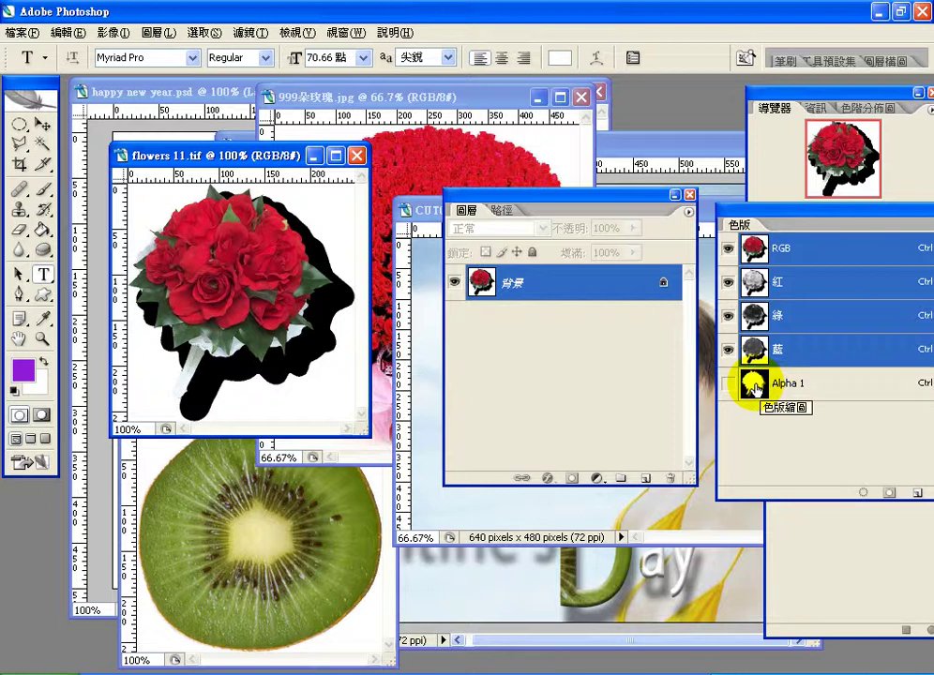
# Load the Alpha 1 channel of flowers 11.tif as a new selection around the bouquet
pyautogui.click(205, 32)
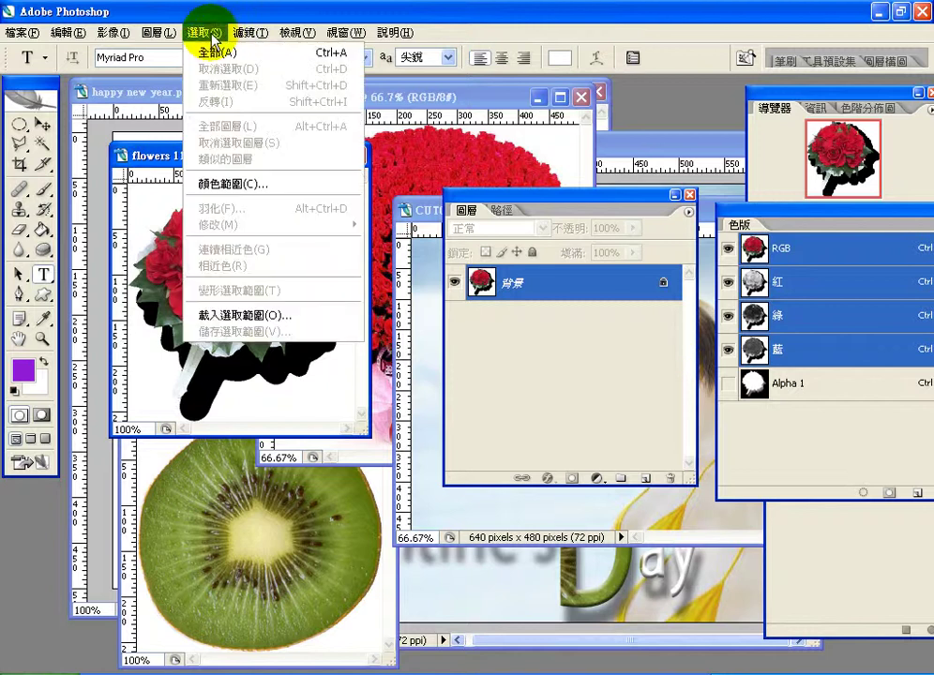
pyautogui.click(278, 323)
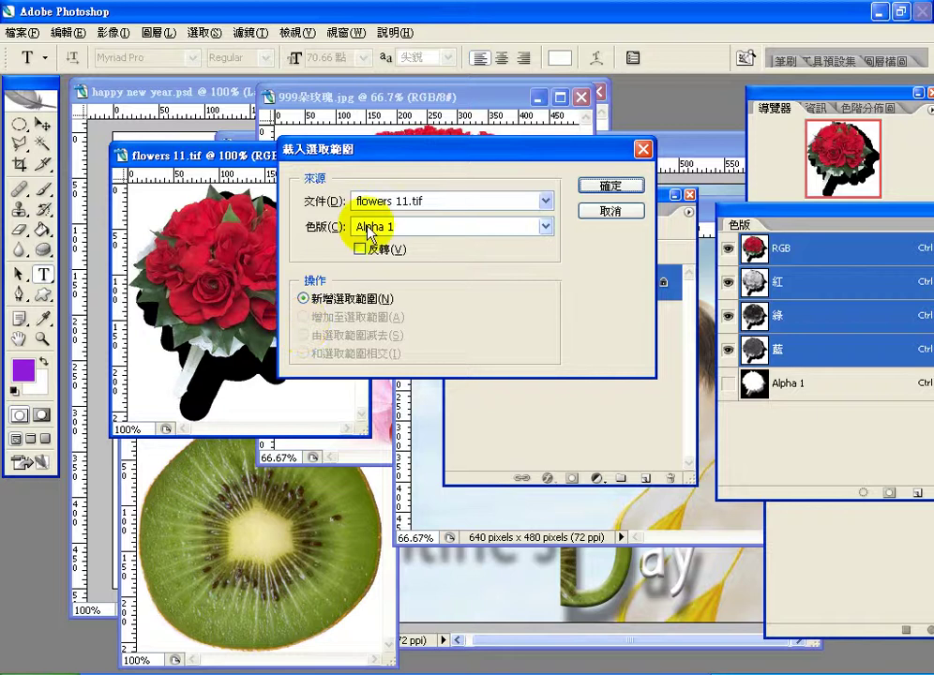
pyautogui.click(601, 187)
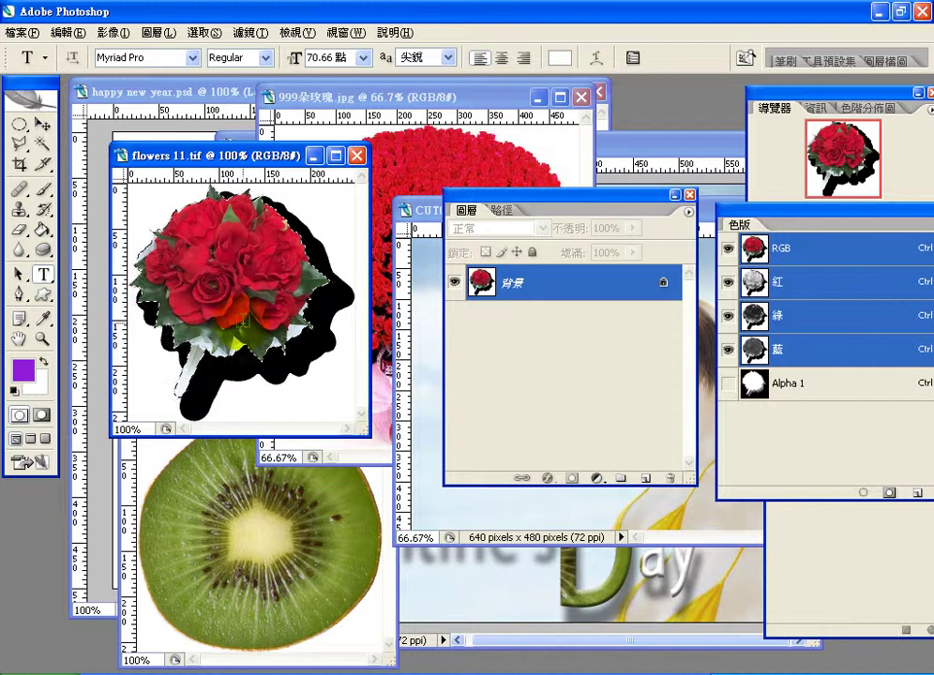
pyautogui.moveTo(241, 320); pyautogui.dragTo(214, 340)
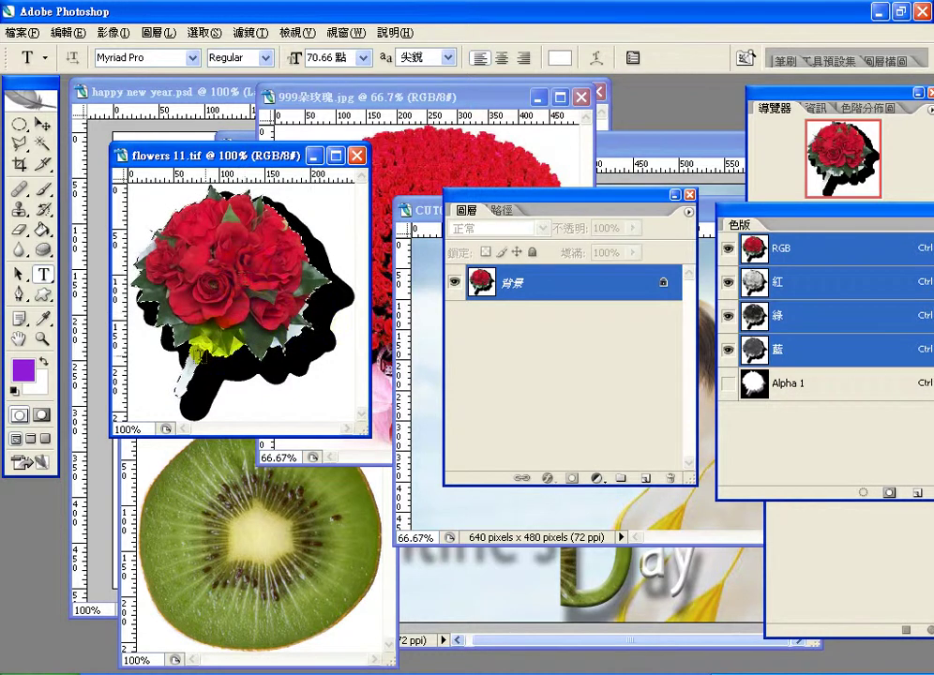
pyautogui.press('Delete')
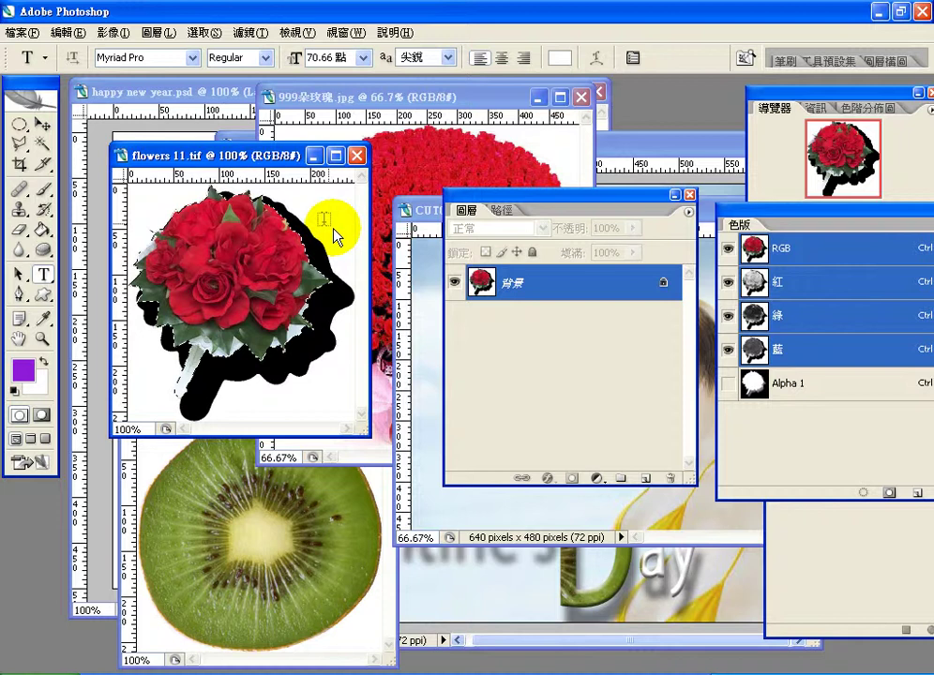
pyautogui.keyDown('ctrl'); pyautogui.click(749, 392); pyautogui.keyUp('ctrl')
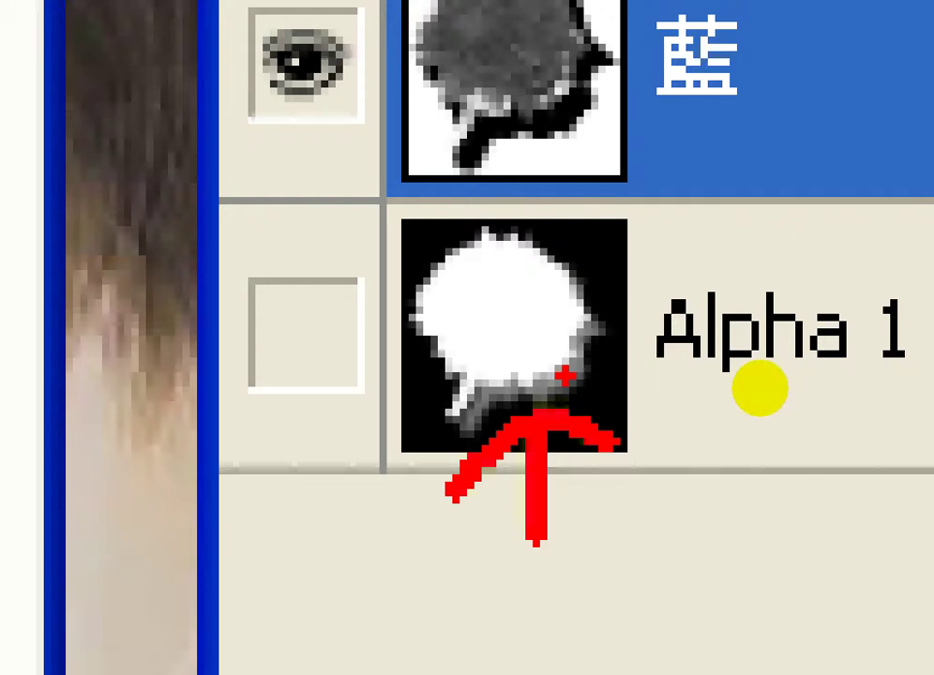
pyautogui.keyDown('ctrl'); pyautogui.click(760, 390); pyautogui.keyUp('ctrl')
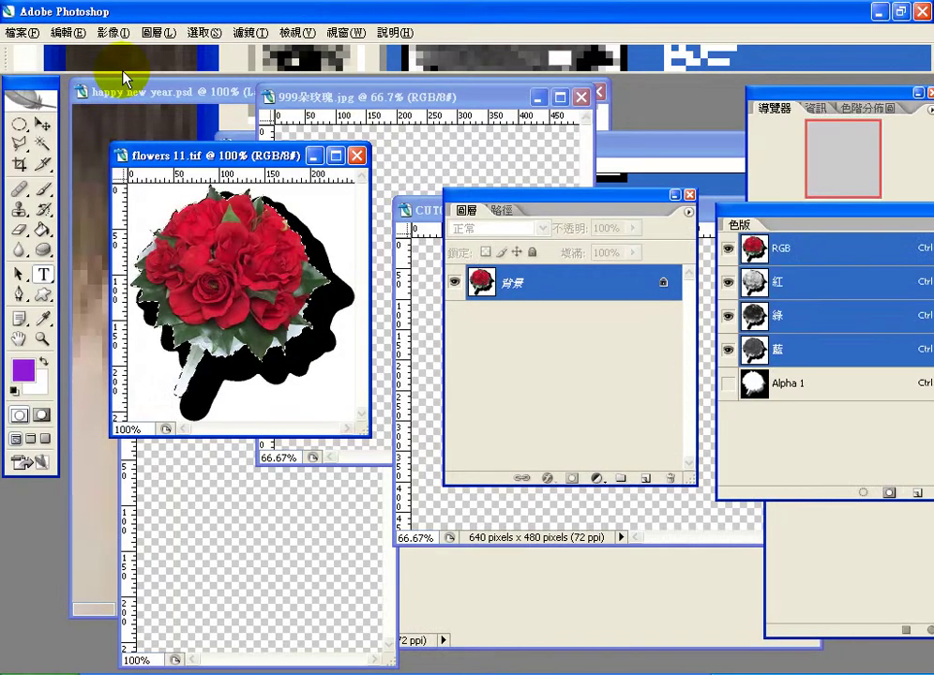
# Copy the selected bouquet and paste it as a new layer into CUT09.JPG
pyautogui.click(68, 32)
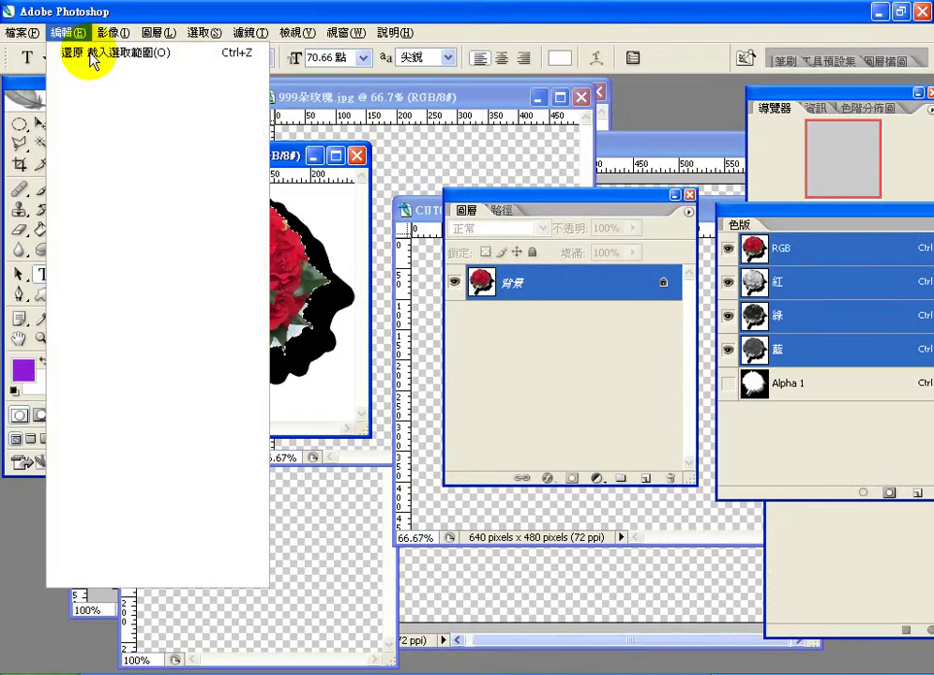
pyautogui.click(111, 151)
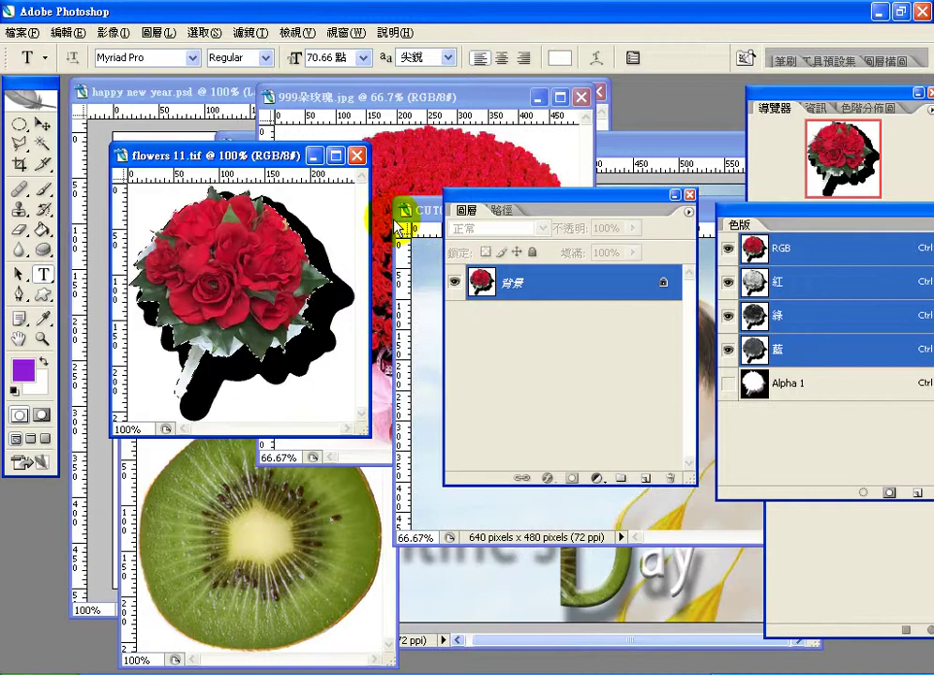
pyautogui.click(431, 214)
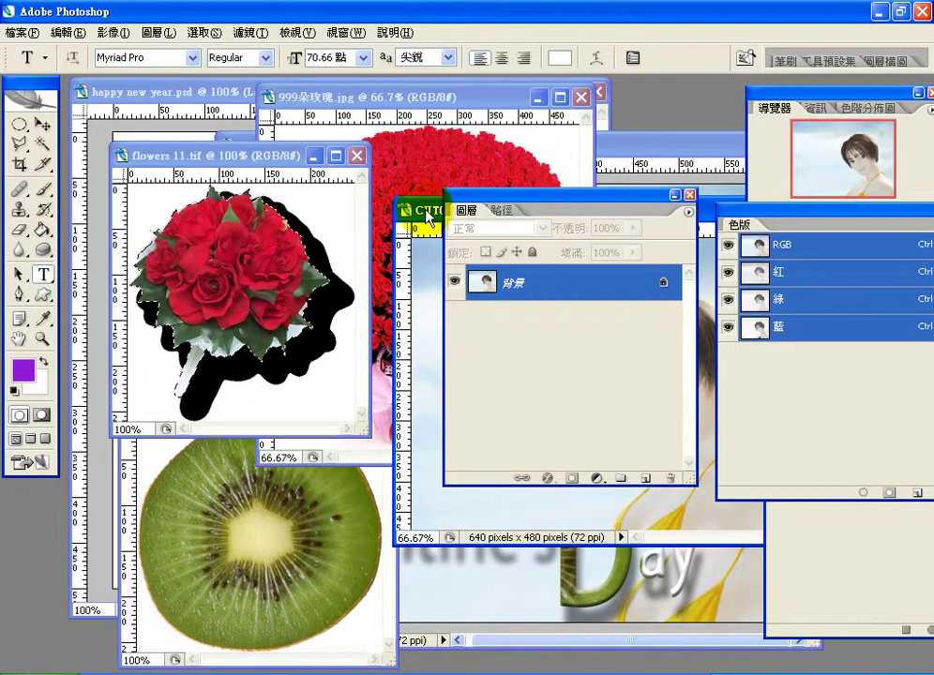
pyautogui.moveTo(427, 214); pyautogui.dragTo(180, 141)
pyautogui.click(67, 32)
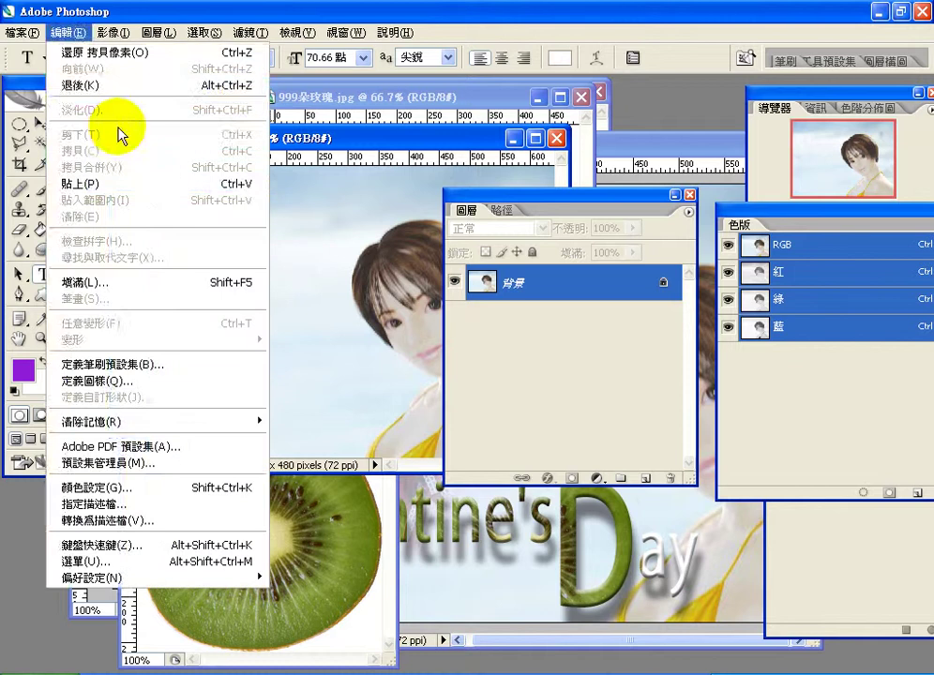
pyautogui.click(103, 184)
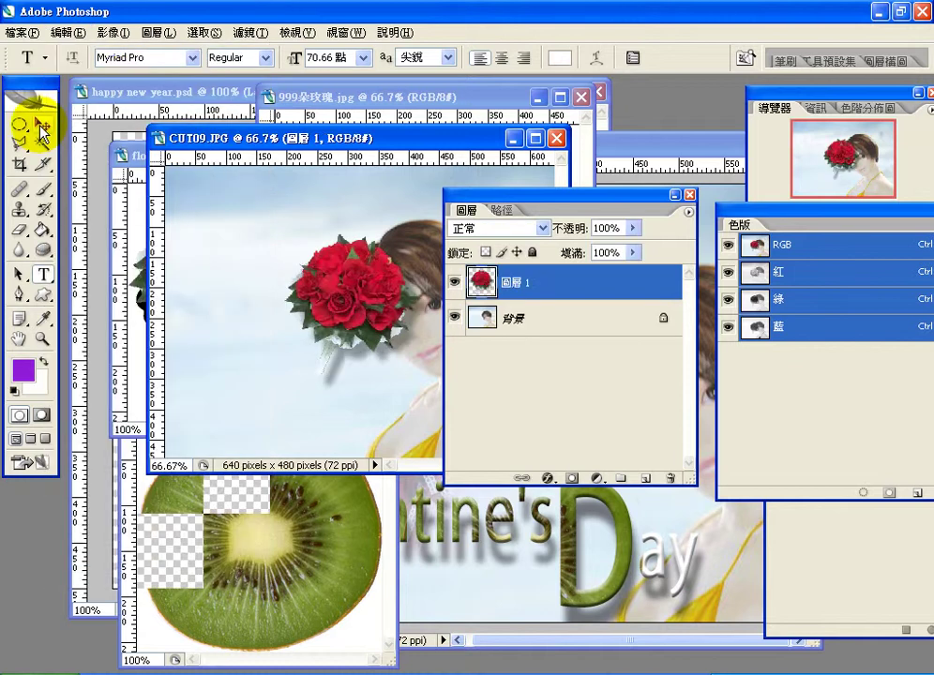
# Shift the pasted bouquet slightly, move the CUT09.JPG window aside and return to flowers 11.tif
pyautogui.click(41, 125)
pyautogui.moveTo(328, 278)
pyautogui.mouseDown()
pyautogui.moveTo(357, 267)
pyautogui.moveTo(347, 294)
pyautogui.moveTo(337, 292)
pyautogui.mouseUp()
pyautogui.click(209, 141)
pyautogui.moveTo(209, 140); pyautogui.dragTo(307, 141)
pyautogui.click(195, 161)
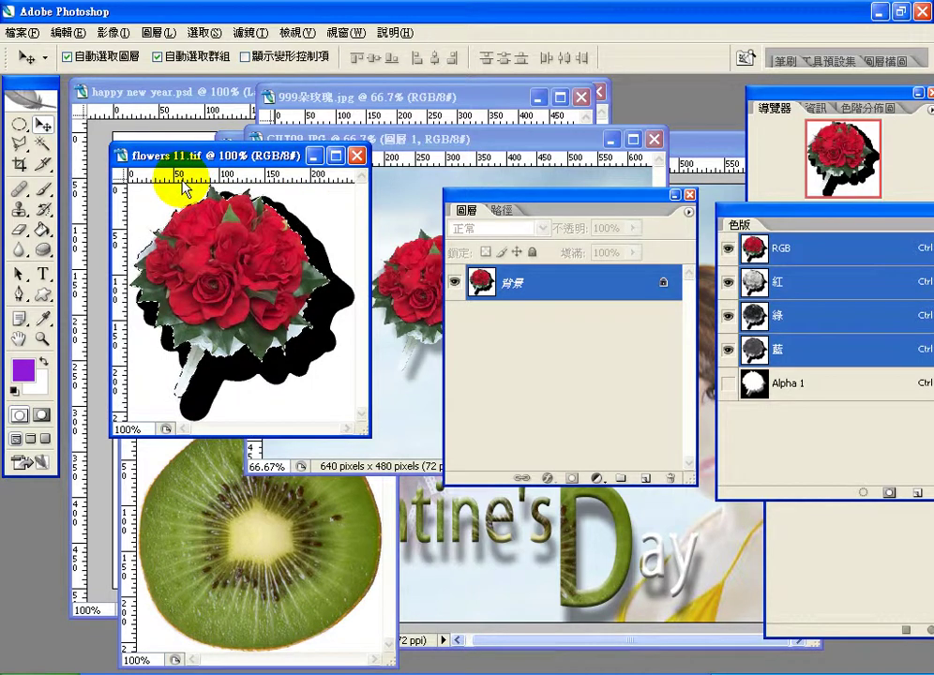
# Place the Channels palette over the Layers palette beside flowers 11.tif and clear the bouquet selection
pyautogui.moveTo(733, 225); pyautogui.dragTo(496, 168)
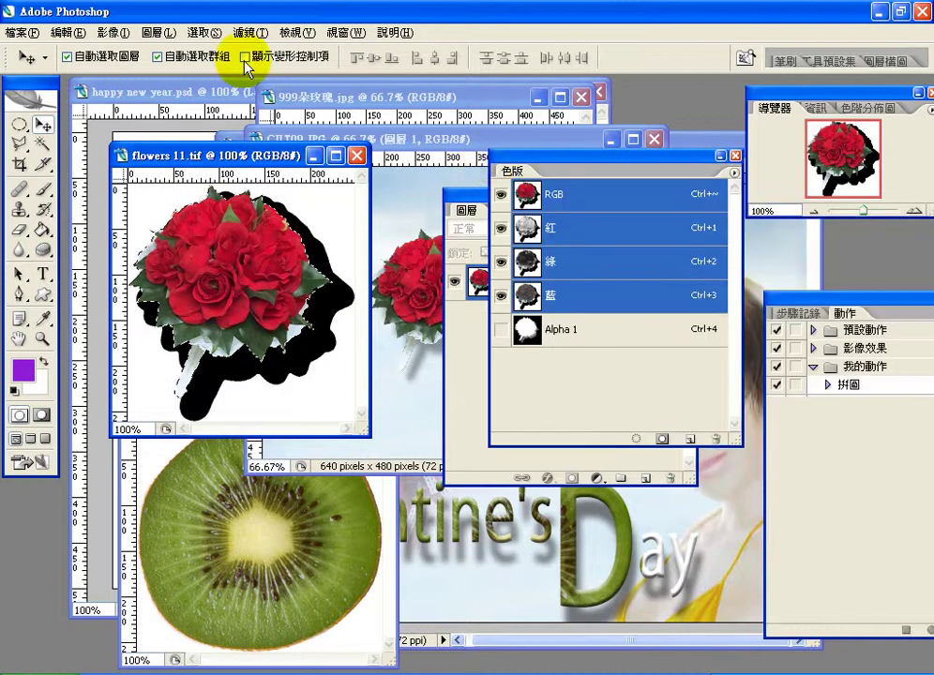
pyautogui.click(205, 32)
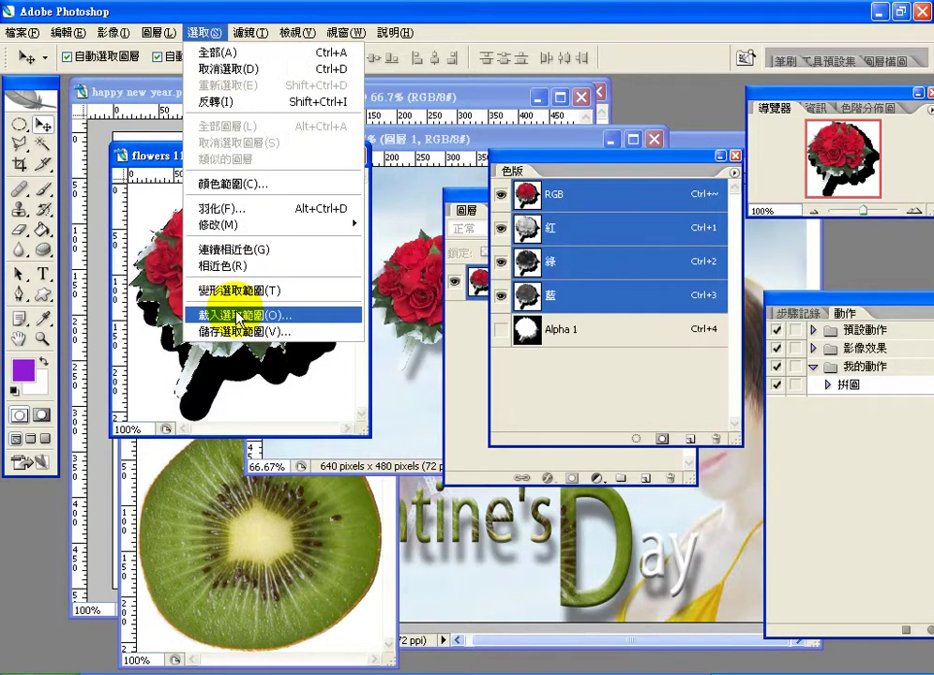
pyautogui.click(300, 79)
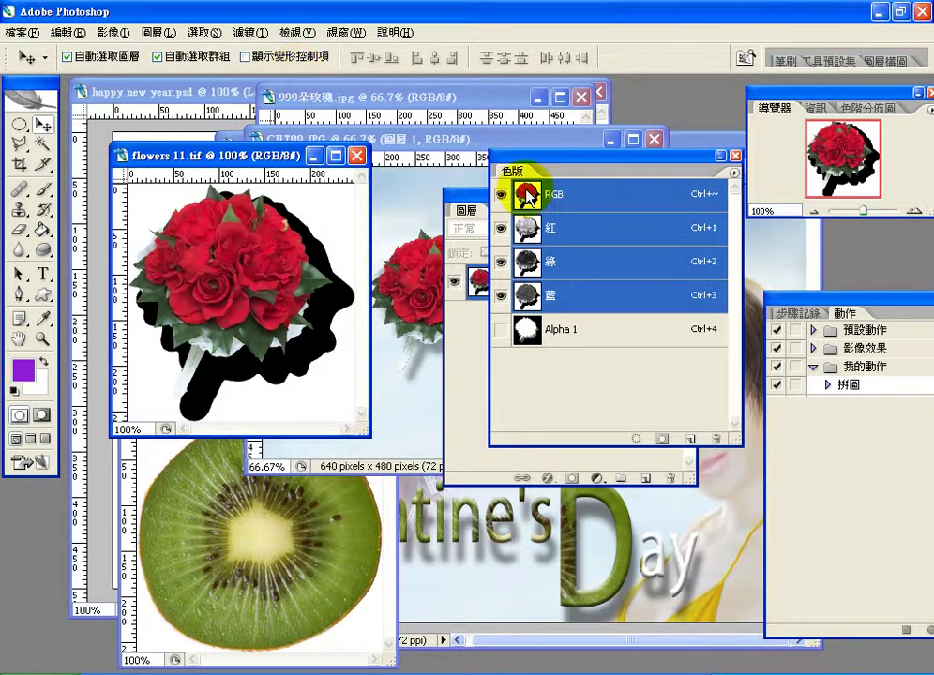
pyautogui.click(463, 200)
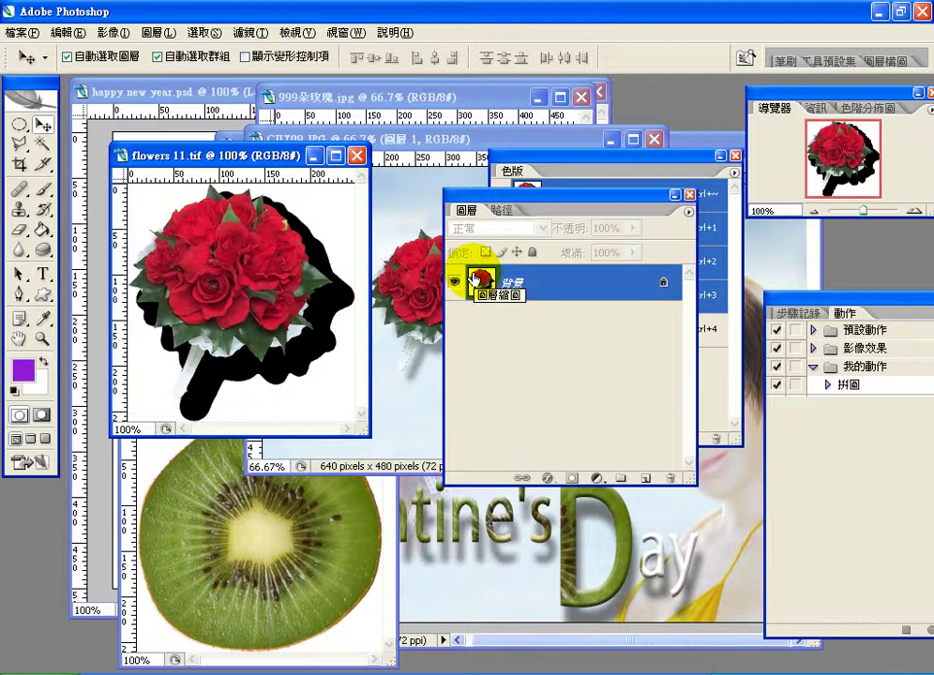
pyautogui.moveTo(480, 278); pyautogui.dragTo(579, 166)
pyautogui.click(579, 166)
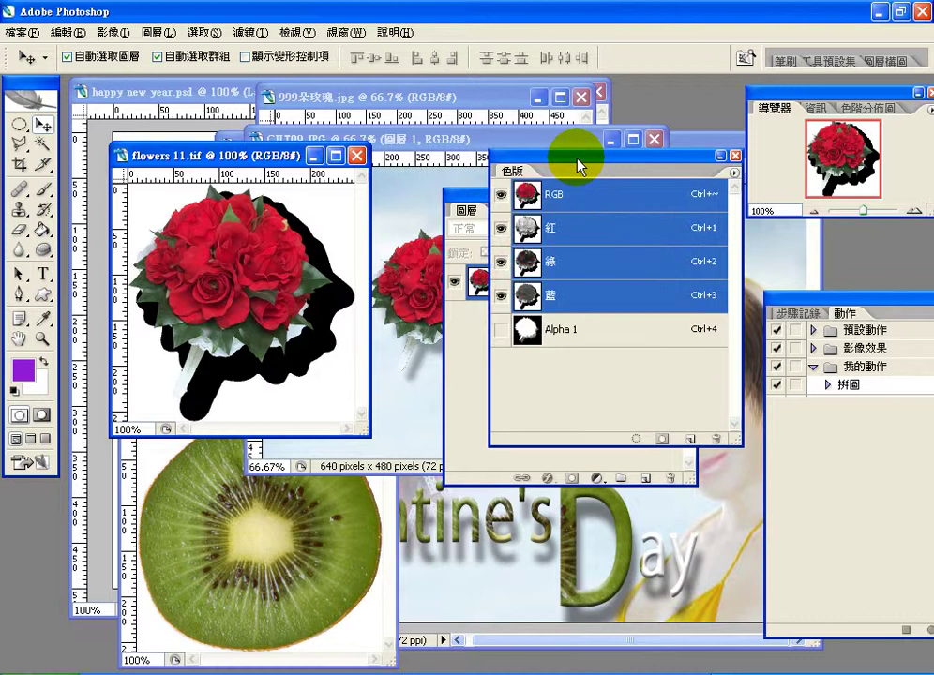
# Load the bouquet selection of flowers 11.tif again directly from the Alpha 1 channel thumbnail
pyautogui.keyDown('ctrl'); pyautogui.click(527, 331); pyautogui.keyUp('ctrl')
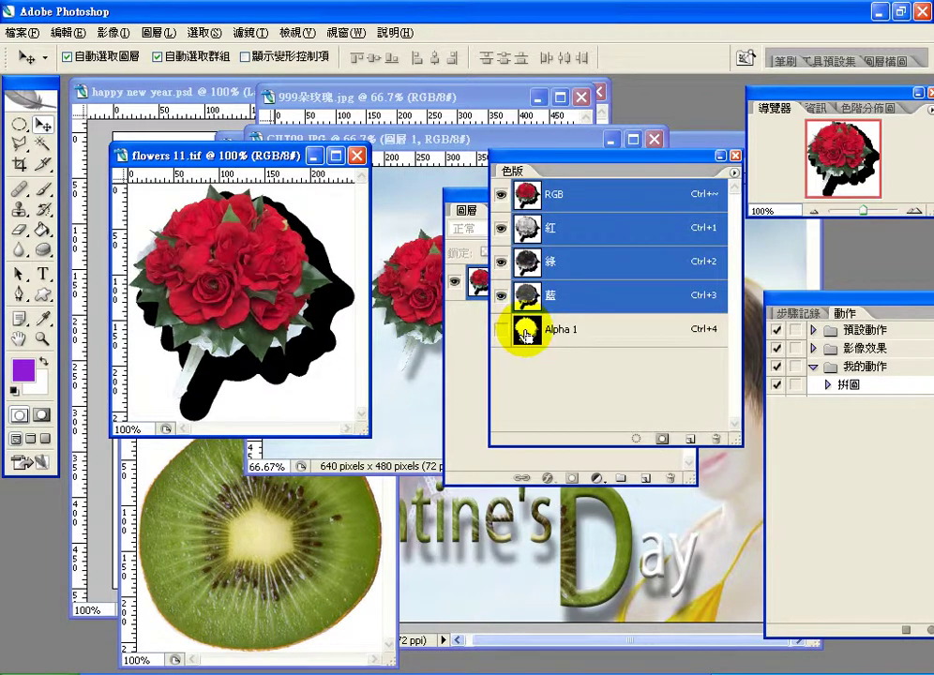
pyautogui.keyDown('ctrl'); pyautogui.click(525, 329); pyautogui.keyUp('ctrl')
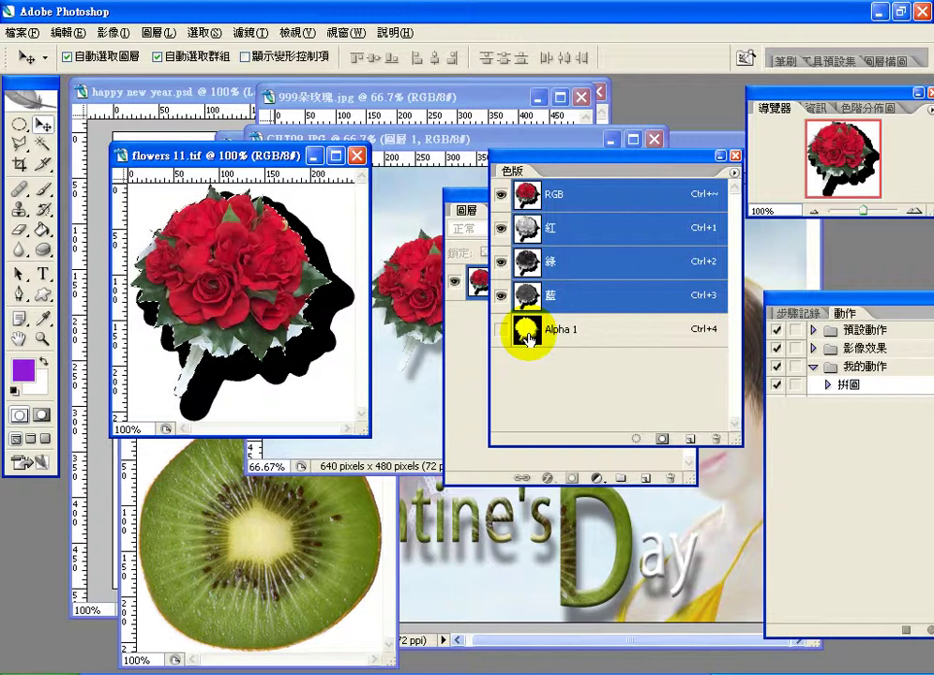
pyautogui.click(204, 31)
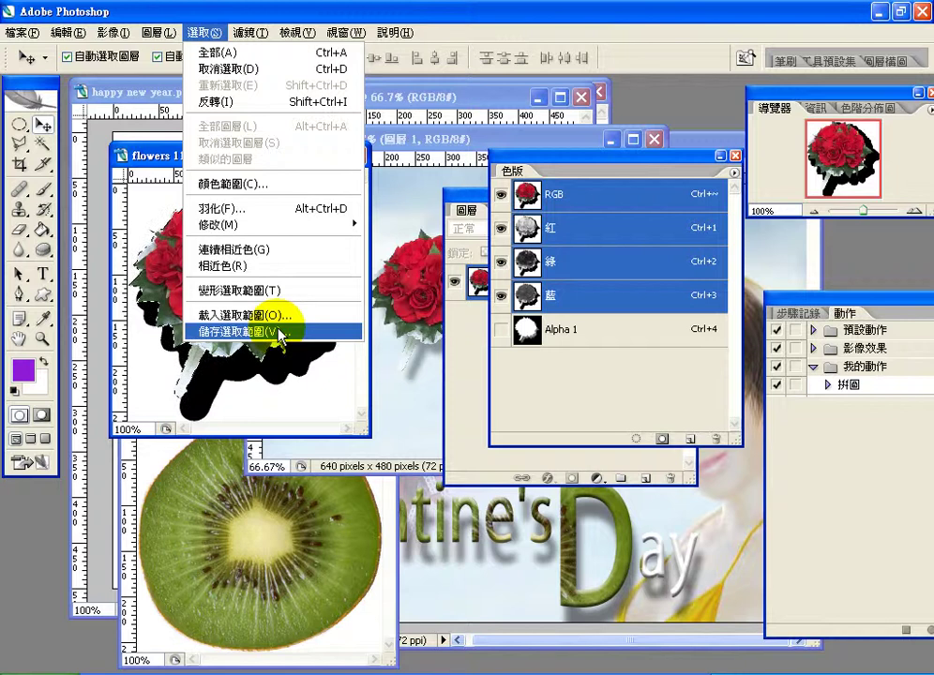
pyautogui.click(305, 314)
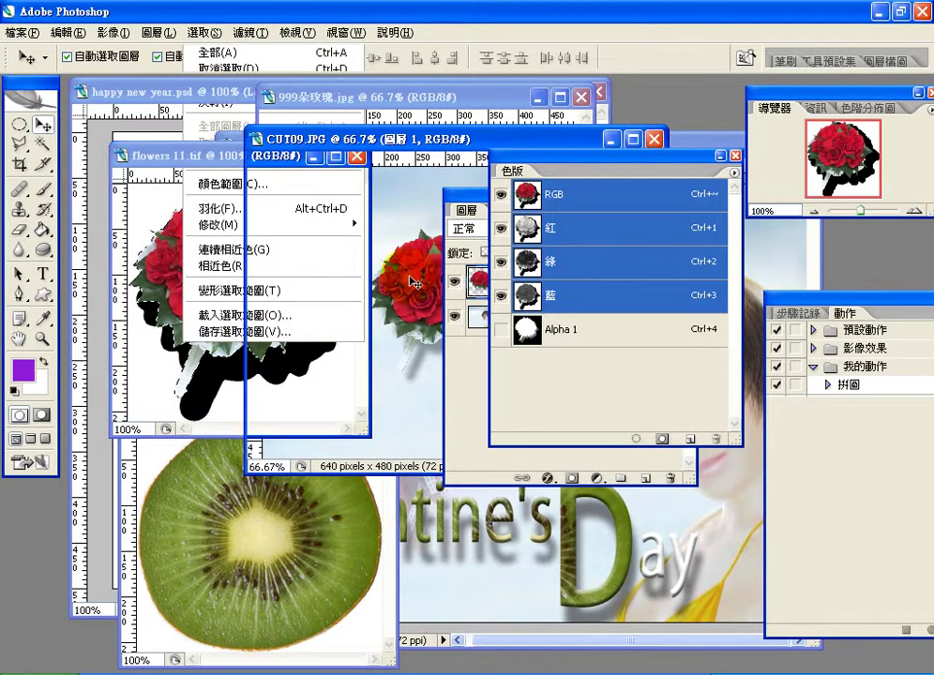
# Bring CUT09.JPG to the front at 100% zoom, regroup the Channels palette with Layers and show the layers
pyautogui.click(404, 250)
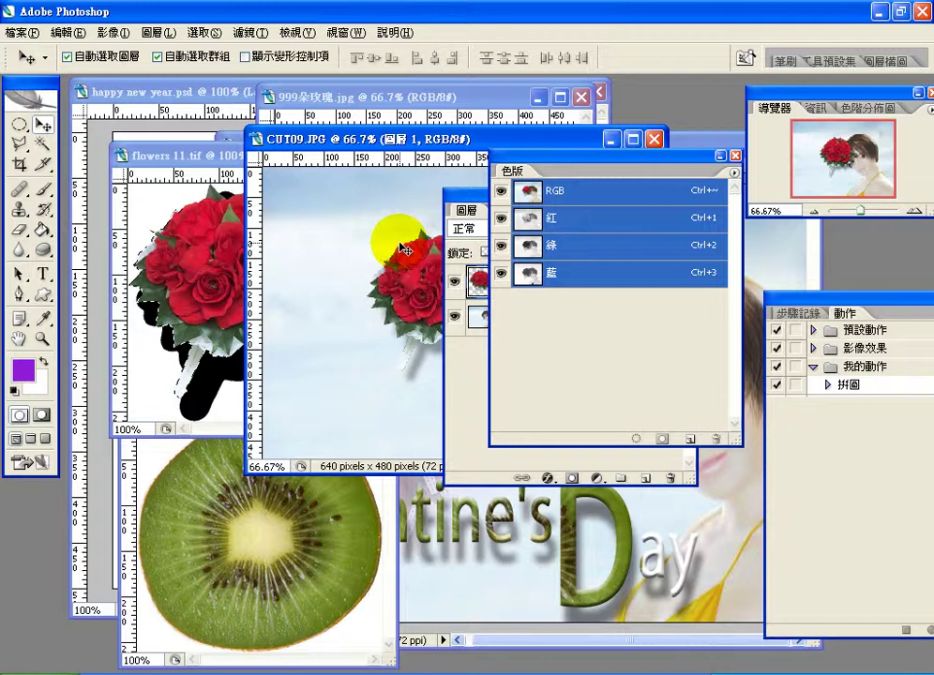
pyautogui.moveTo(391, 153); pyautogui.dragTo(316, 155)
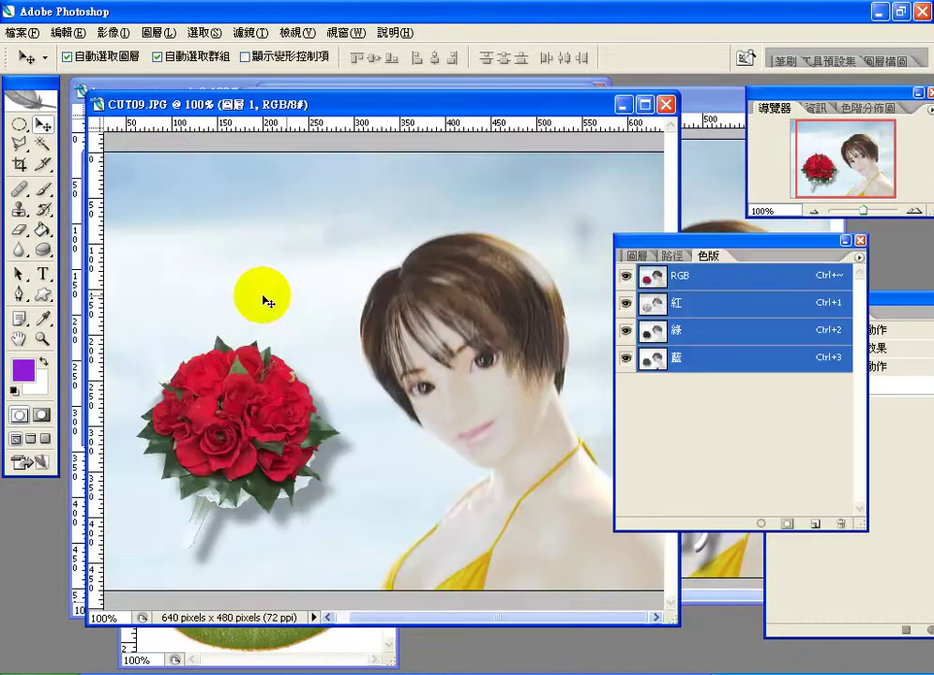
pyautogui.click(637, 256)
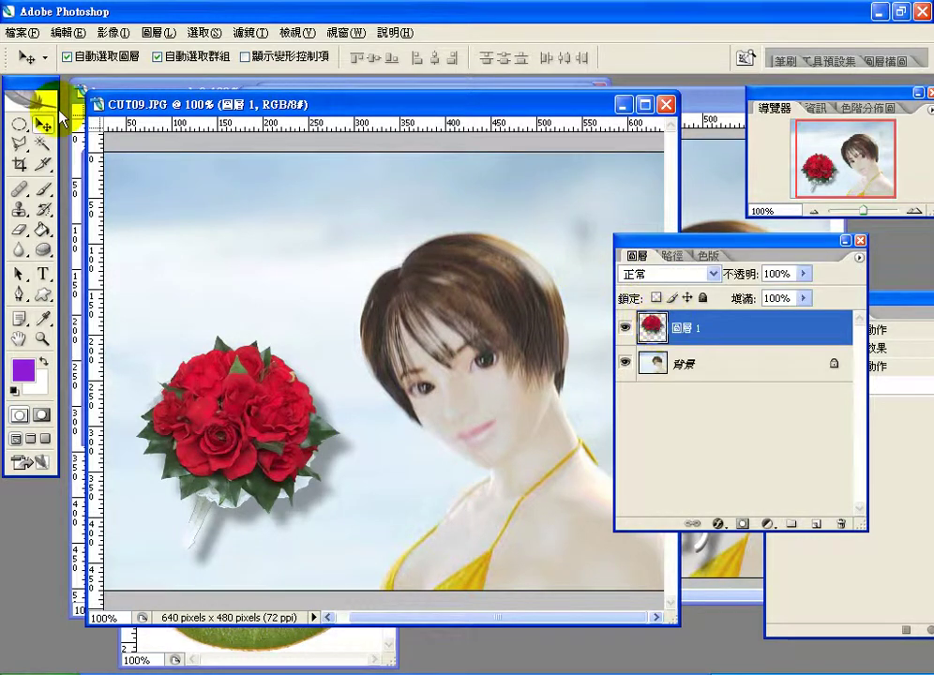
# Turn on the transform controls, scale the bouquet layer to 123.5% and move it to the lower edge of the portrait
pyautogui.click(245, 57)
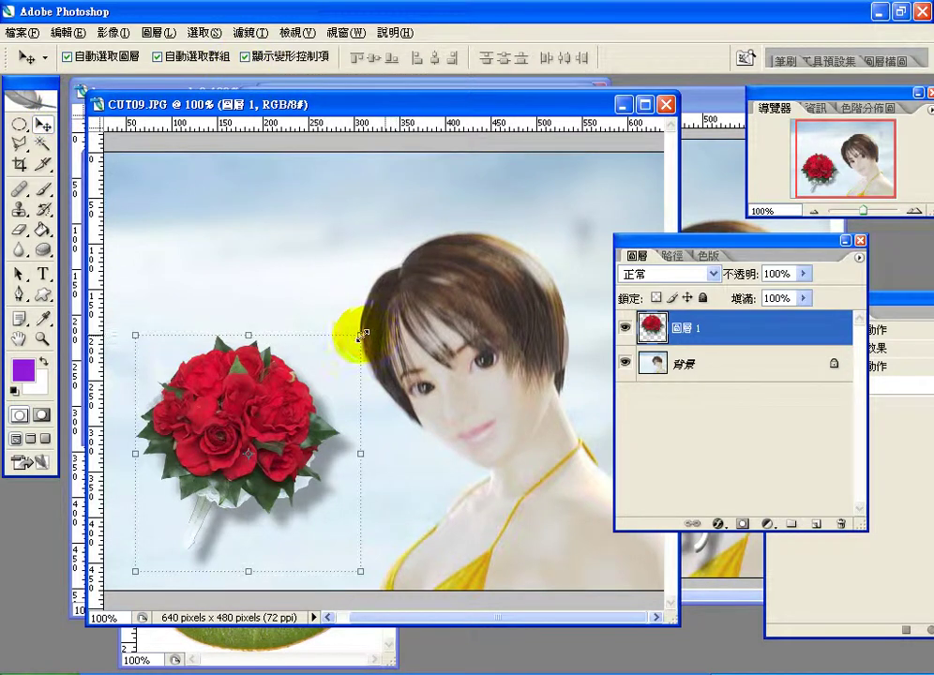
pyautogui.moveTo(363, 333); pyautogui.dragTo(442, 281)
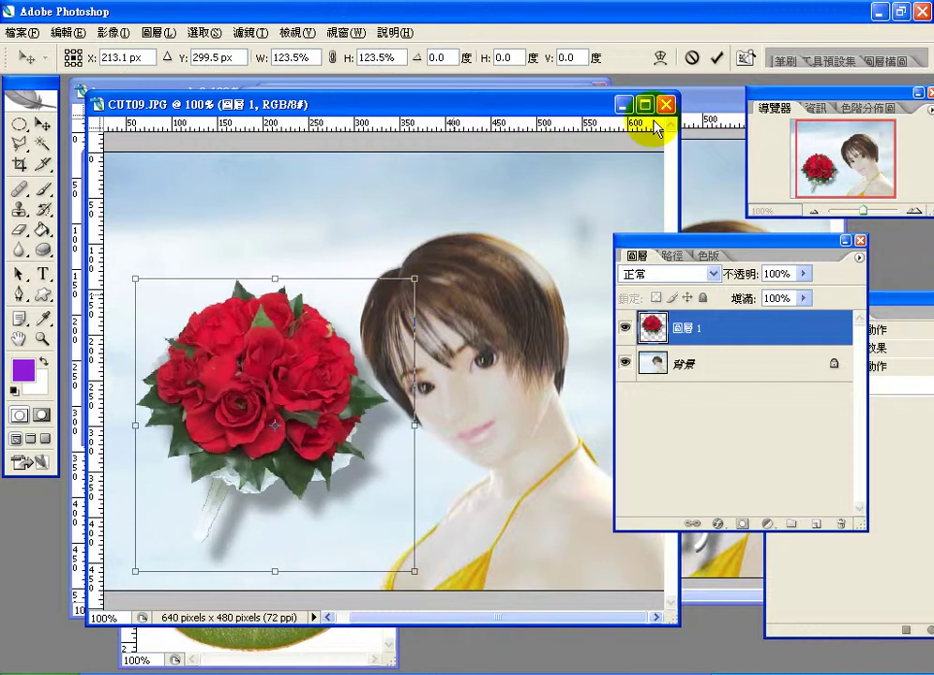
pyautogui.press('Return')
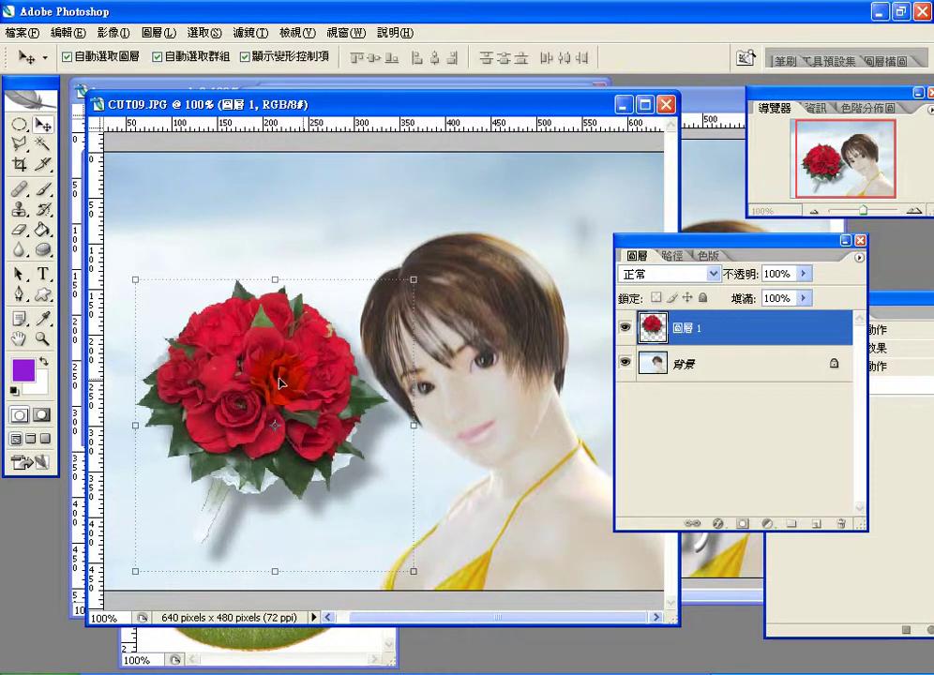
pyautogui.moveTo(279, 383); pyautogui.dragTo(308, 446)
# Examine the opacity and gradient layer mask of Layer 1 in valentine'sday.psd, and return to CUT09.JPG
pyautogui.click(705, 101)
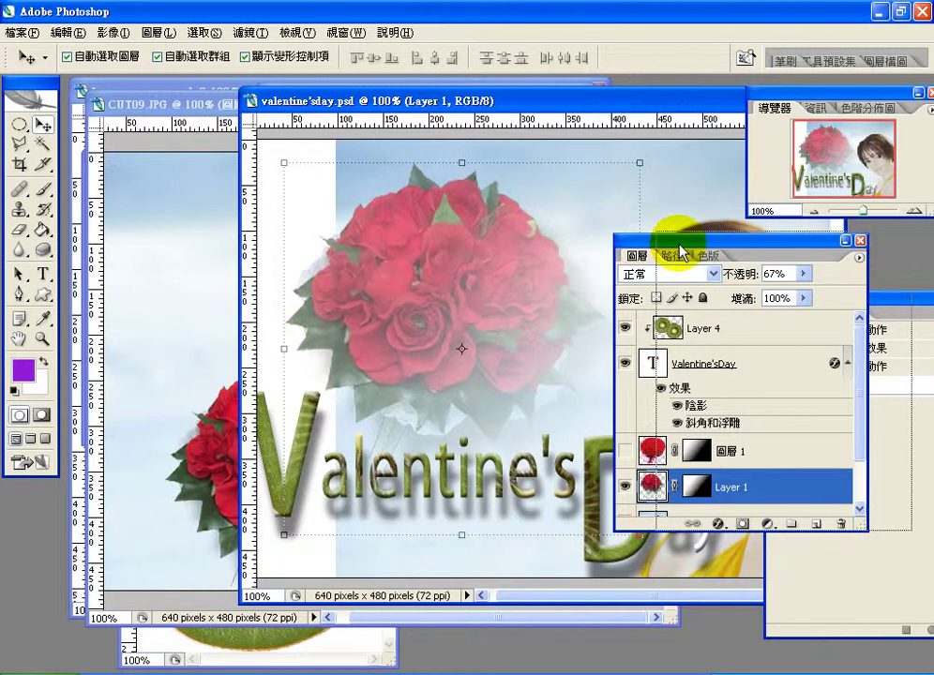
pyautogui.click(524, 291)
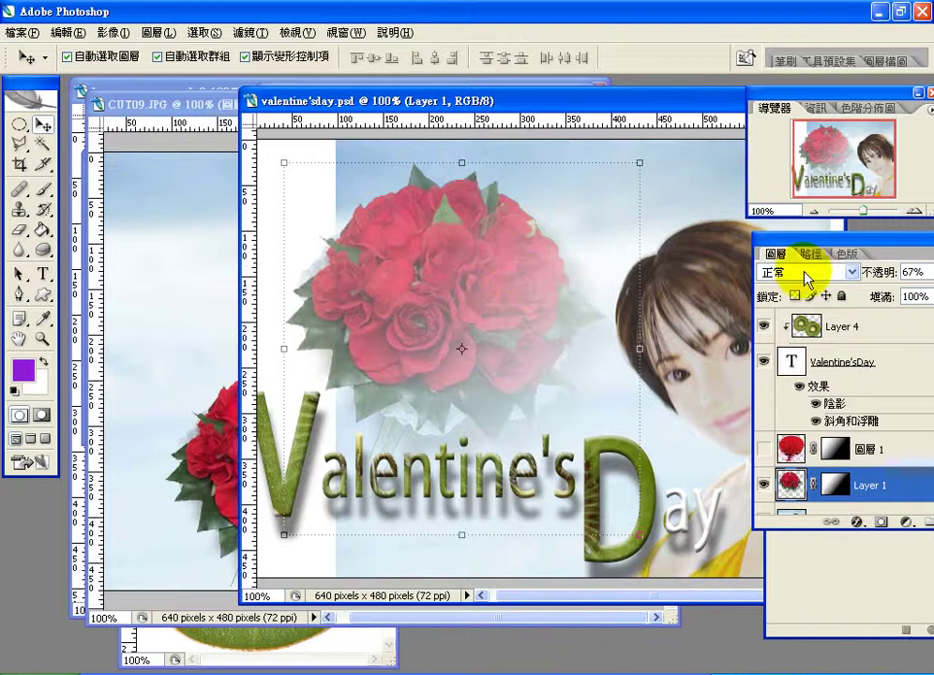
pyautogui.moveTo(803, 253); pyautogui.dragTo(617, 242)
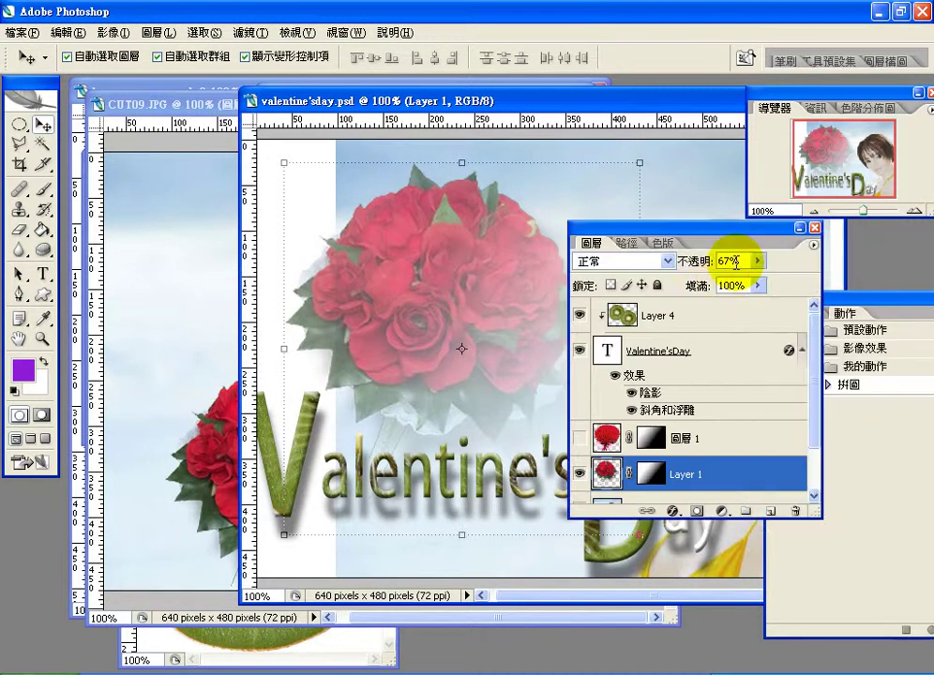
pyautogui.click(705, 261)
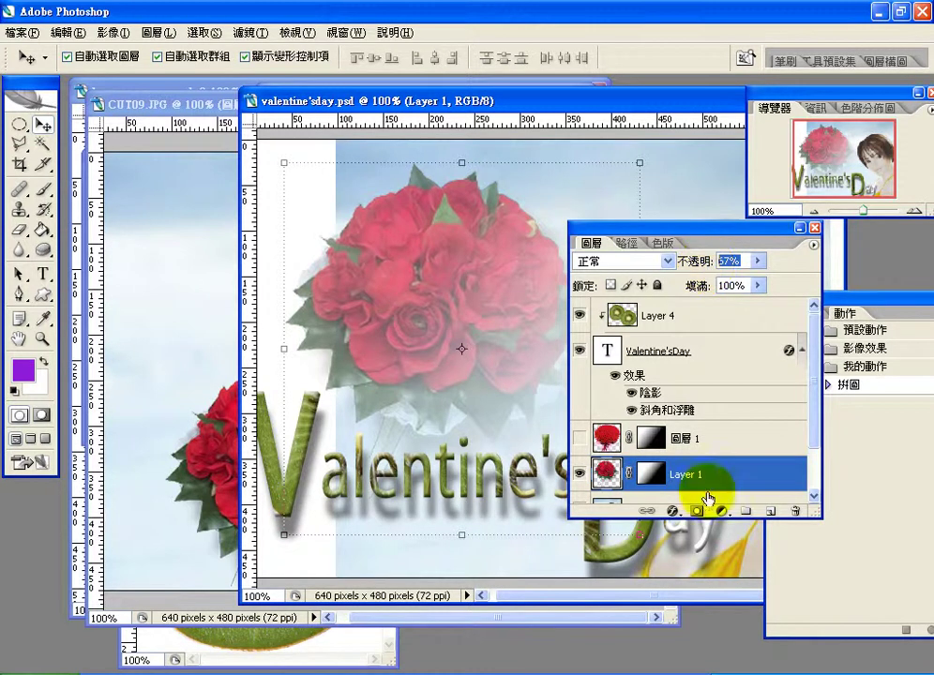
pyautogui.click(657, 480)
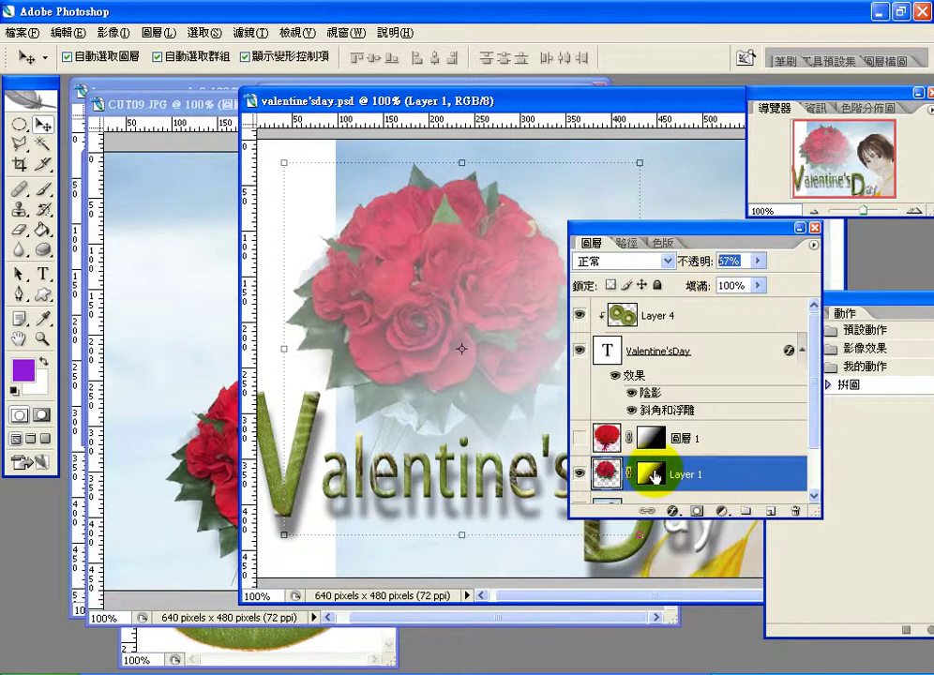
pyautogui.moveTo(654, 477); pyautogui.dragTo(544, 386)
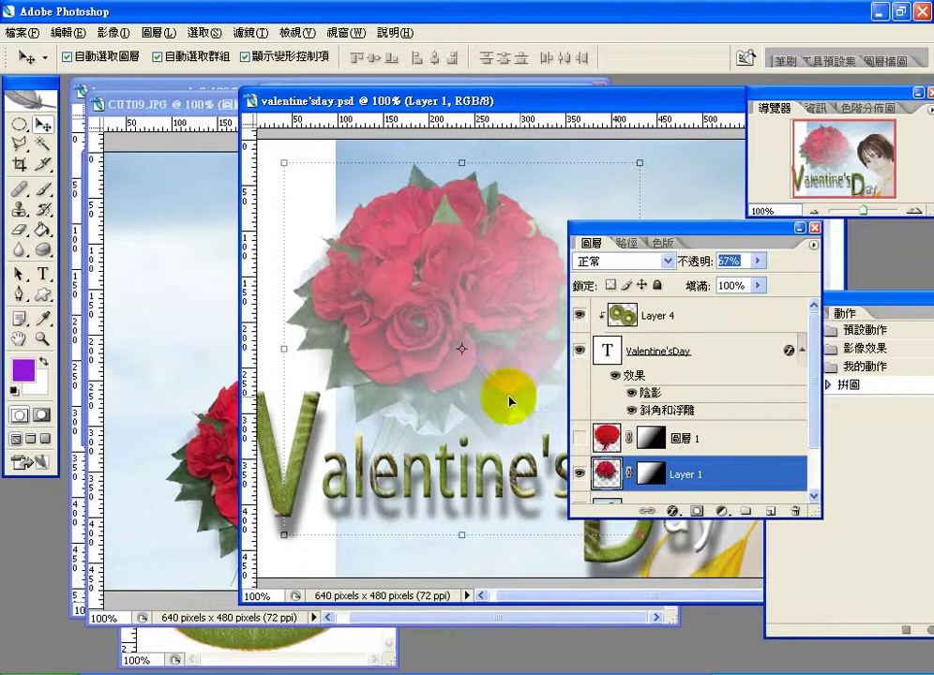
pyautogui.click(174, 105)
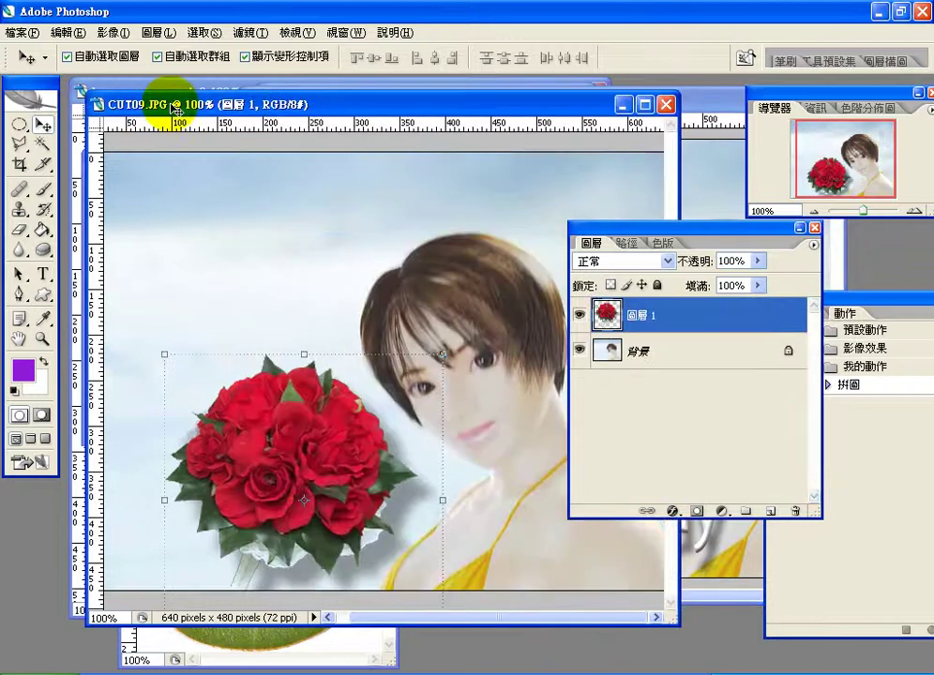
# Hide the transform controls and add a layer mask to the bouquet layer
pyautogui.click(245, 57)
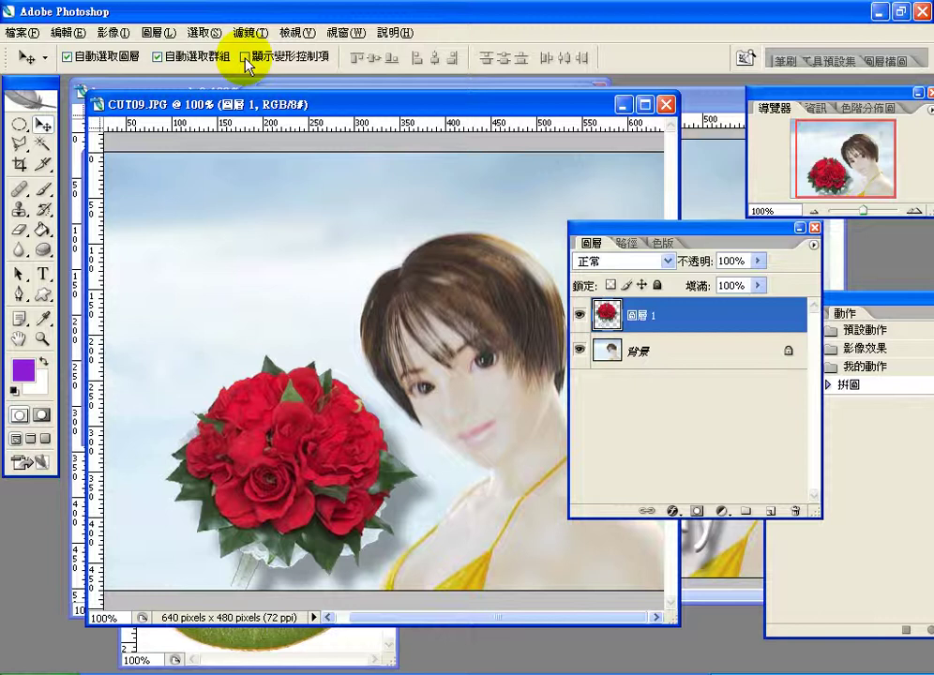
pyautogui.click(697, 512)
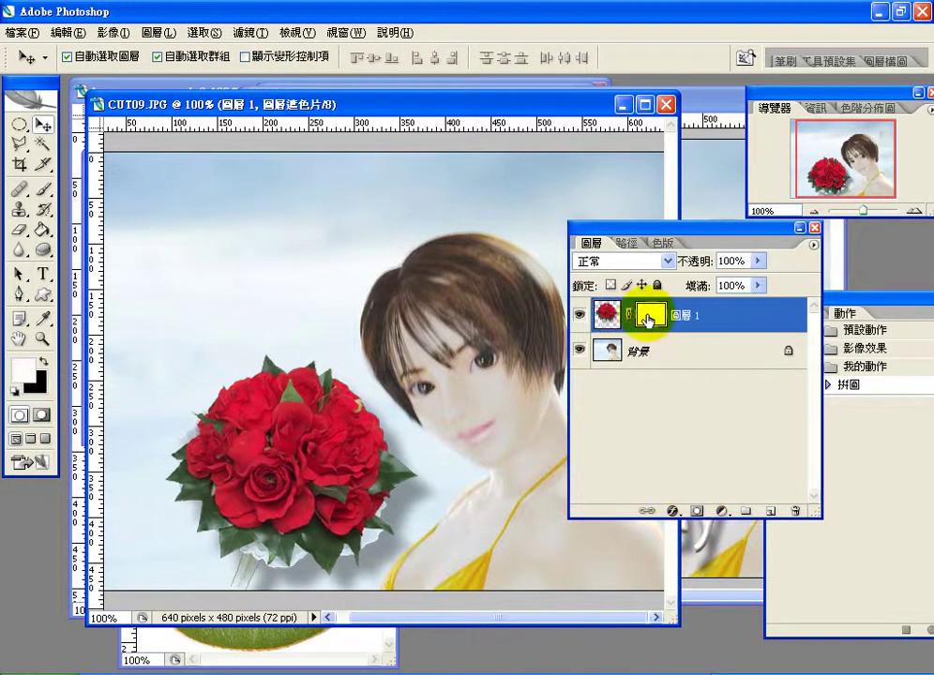
# Fade the bouquet's lower-right side with a linear black-to-white gradient on the layer mask, and set the layer's opacity to 63%
pyautogui.click(40, 230)
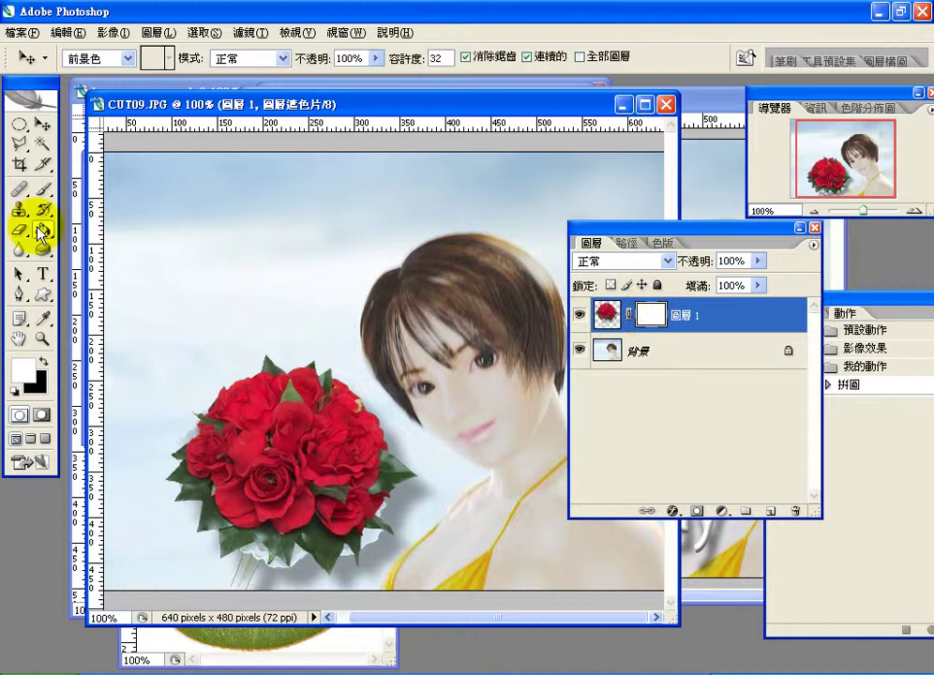
pyautogui.moveTo(41, 230); pyautogui.dragTo(98, 229)
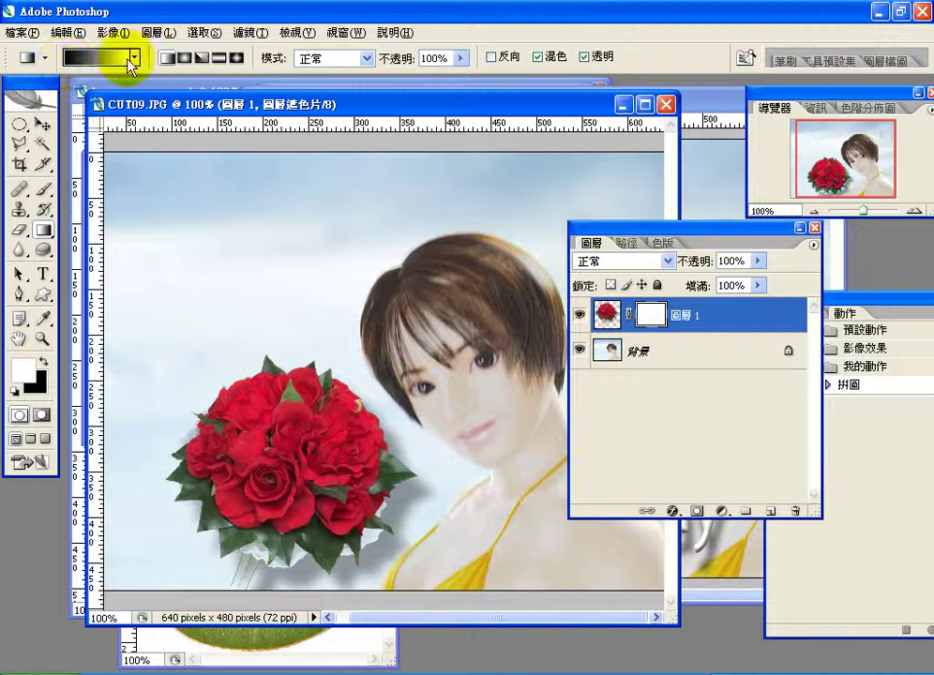
pyautogui.moveTo(419, 510); pyautogui.dragTo(331, 482)
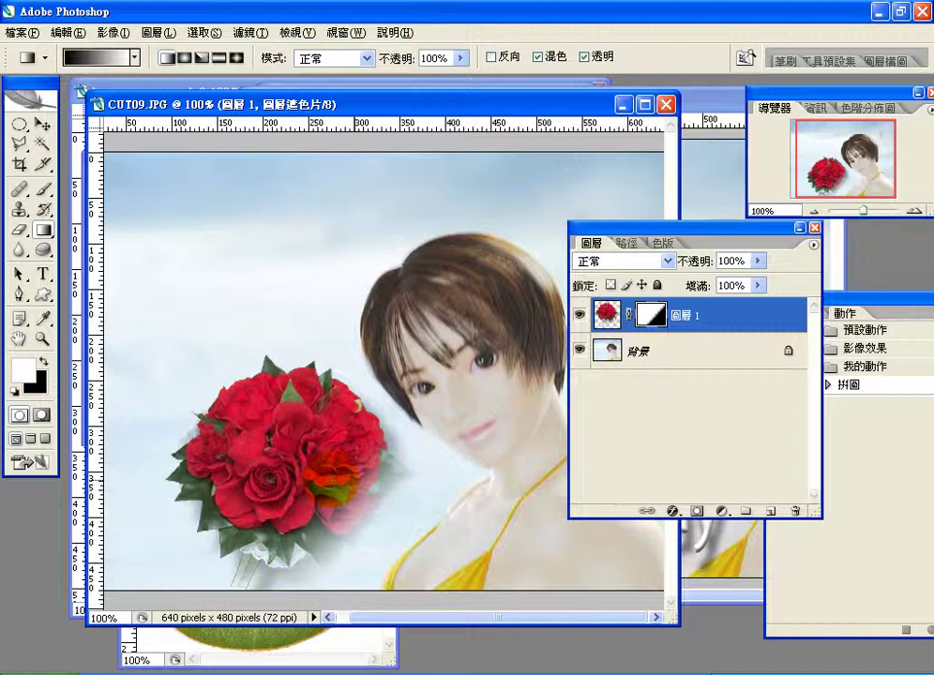
pyautogui.moveTo(358, 512); pyautogui.dragTo(265, 422)
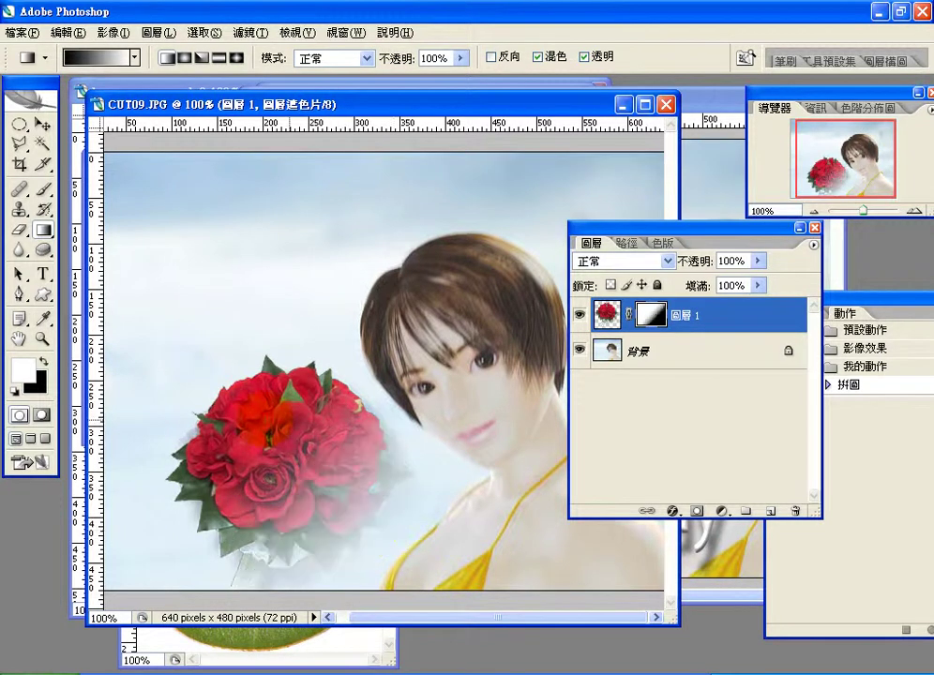
pyautogui.click(764, 261)
pyautogui.moveTo(761, 285); pyautogui.dragTo(727, 288)
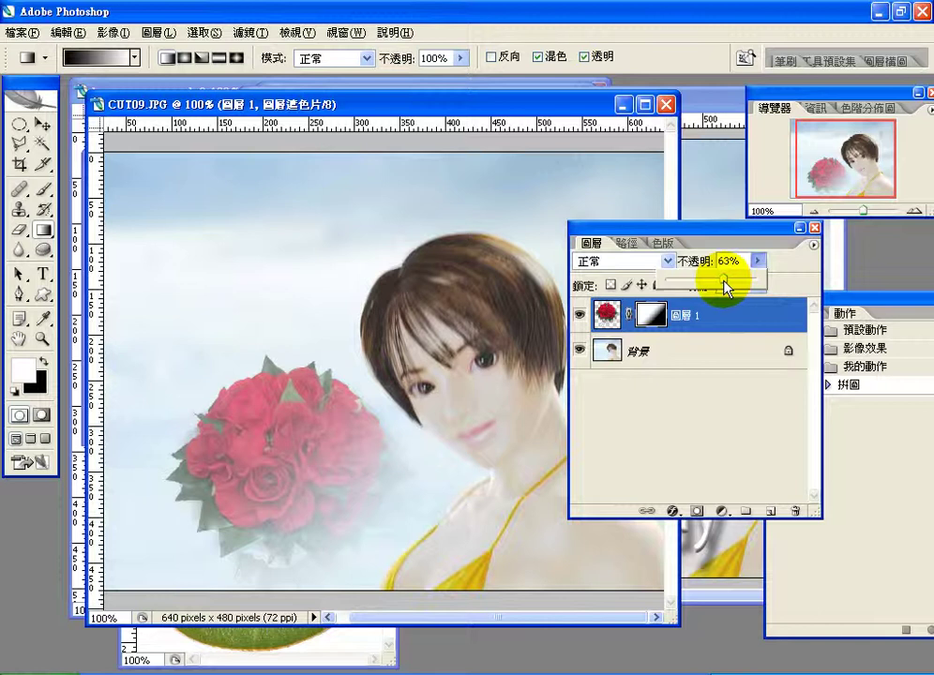
# Compare the faded bouquet with the bouquet and kiwi-filled lettering in valentine'sday.psd, and return to CUT09.JPG
pyautogui.click(624, 100)
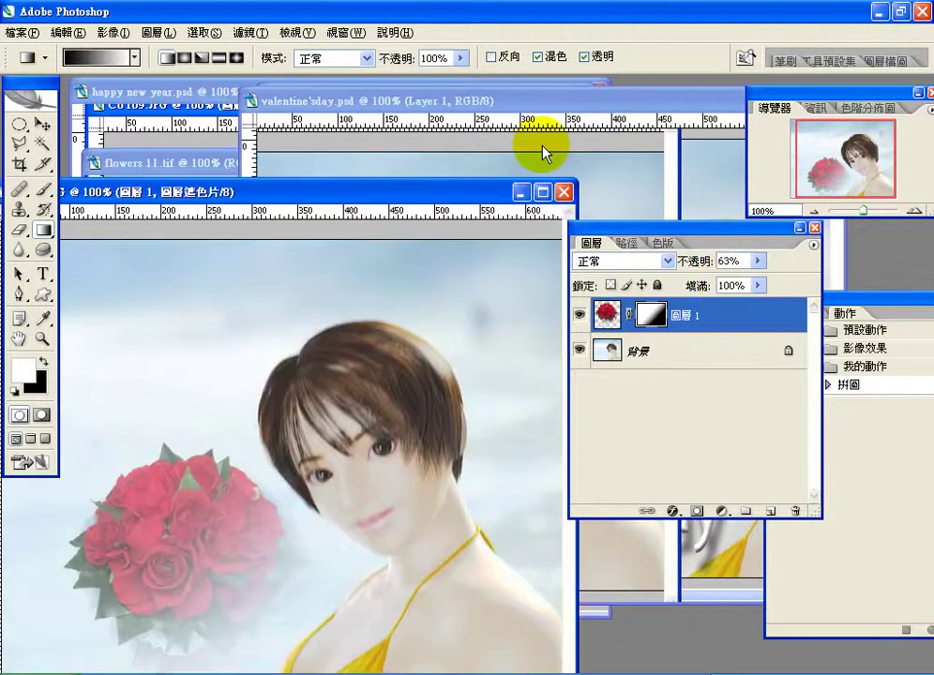
pyautogui.click(619, 105)
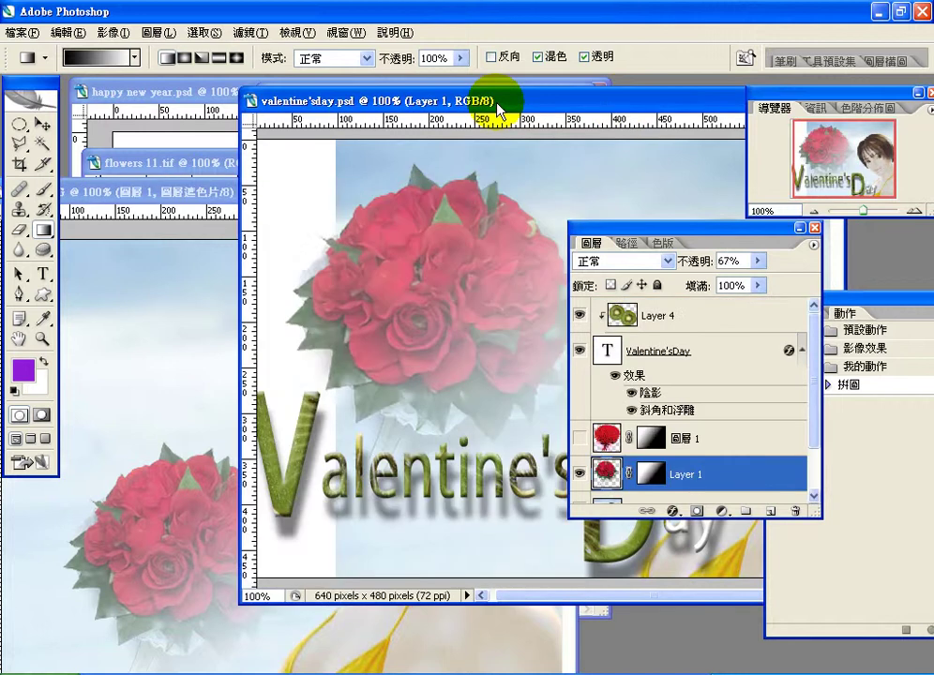
pyautogui.moveTo(498, 110); pyautogui.dragTo(354, 108)
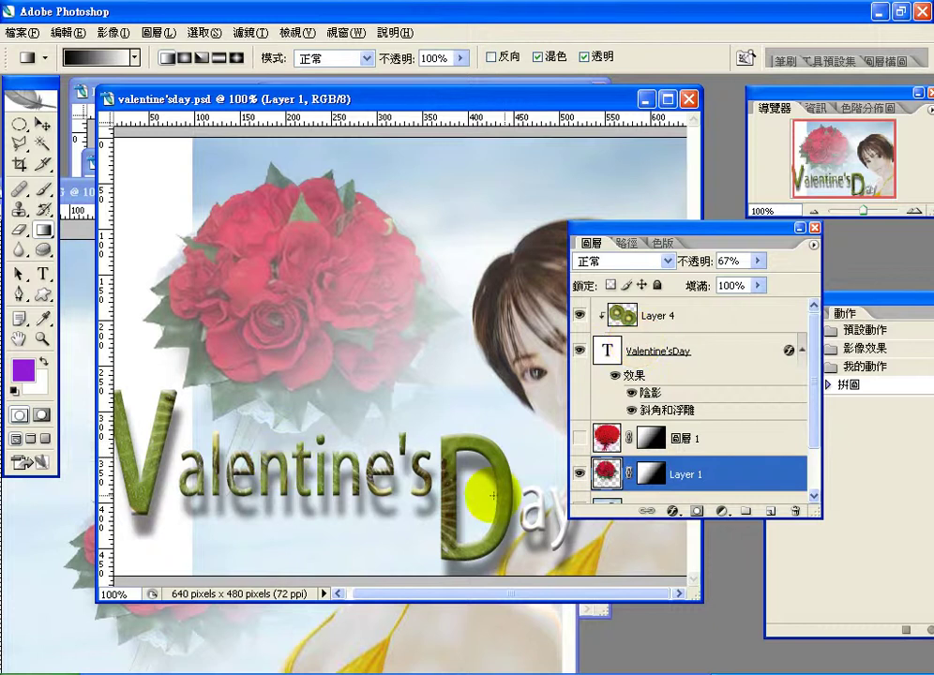
pyautogui.click(81, 204)
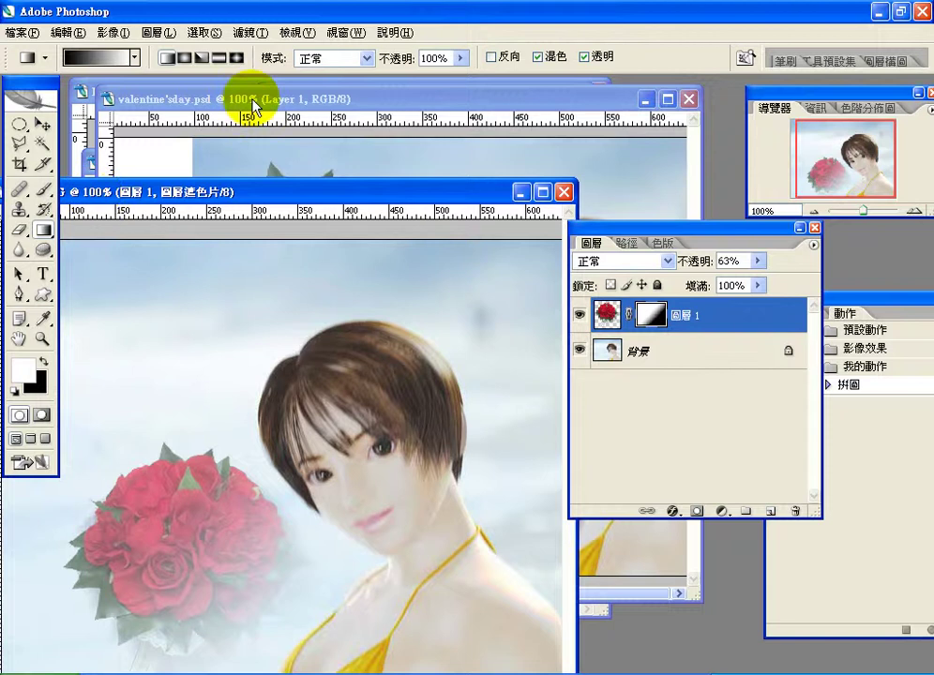
pyautogui.moveTo(253, 106); pyautogui.dragTo(254, 105)
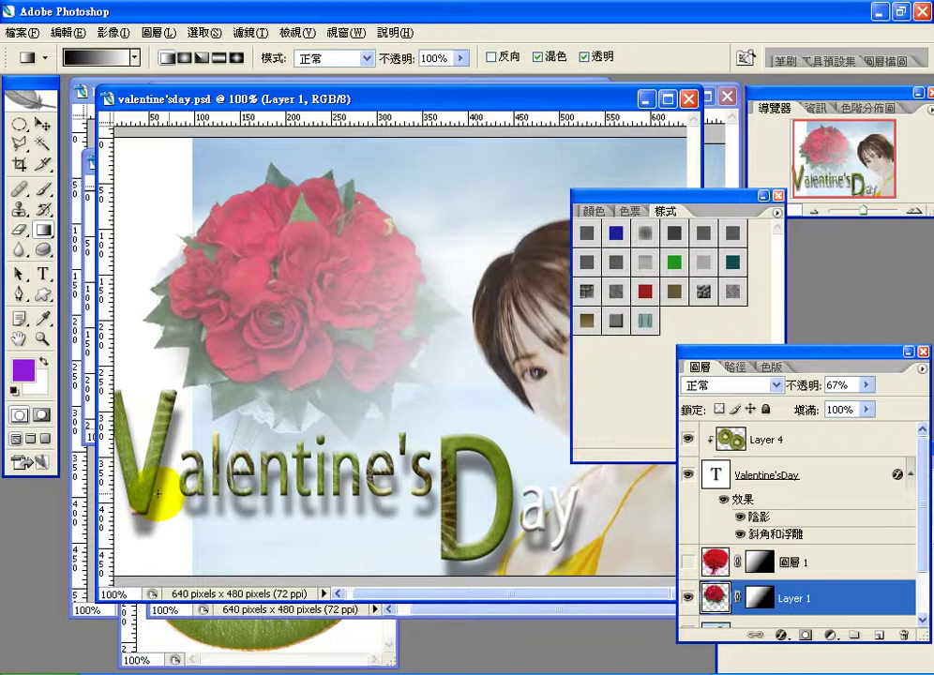
pyautogui.moveTo(159, 494)
pyautogui.mouseDown()
pyautogui.moveTo(259, 309)
pyautogui.moveTo(100, 441)
pyautogui.mouseUp()
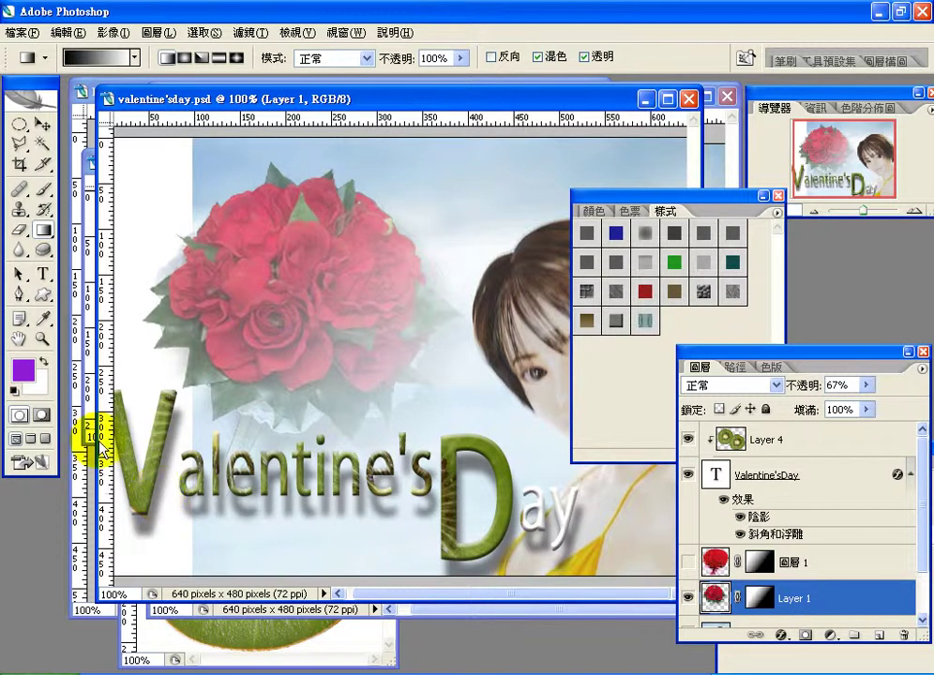
pyautogui.moveTo(183, 101); pyautogui.dragTo(444, 166)
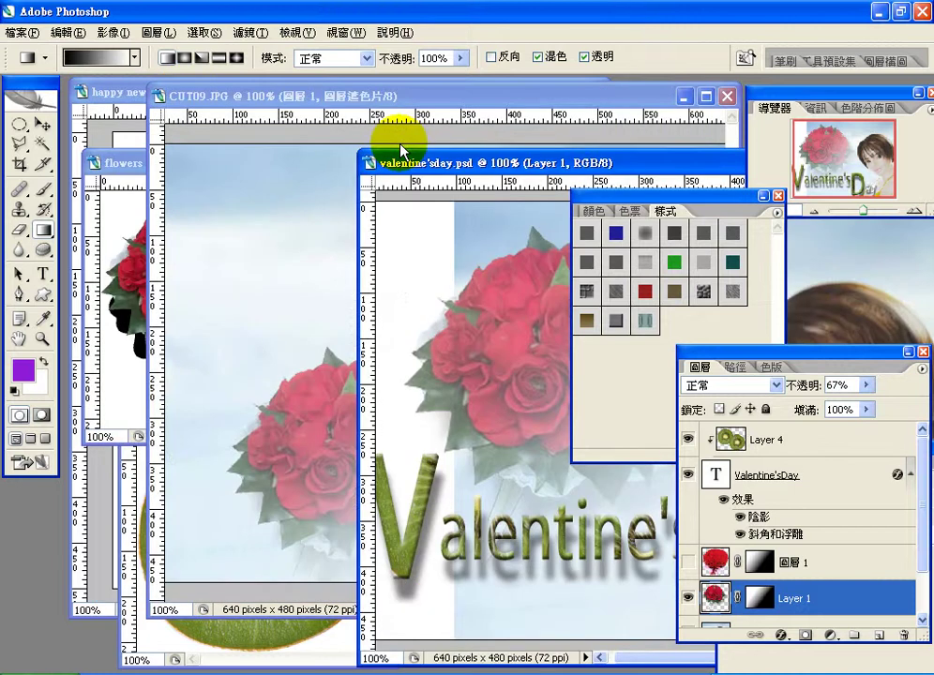
pyautogui.click(341, 103)
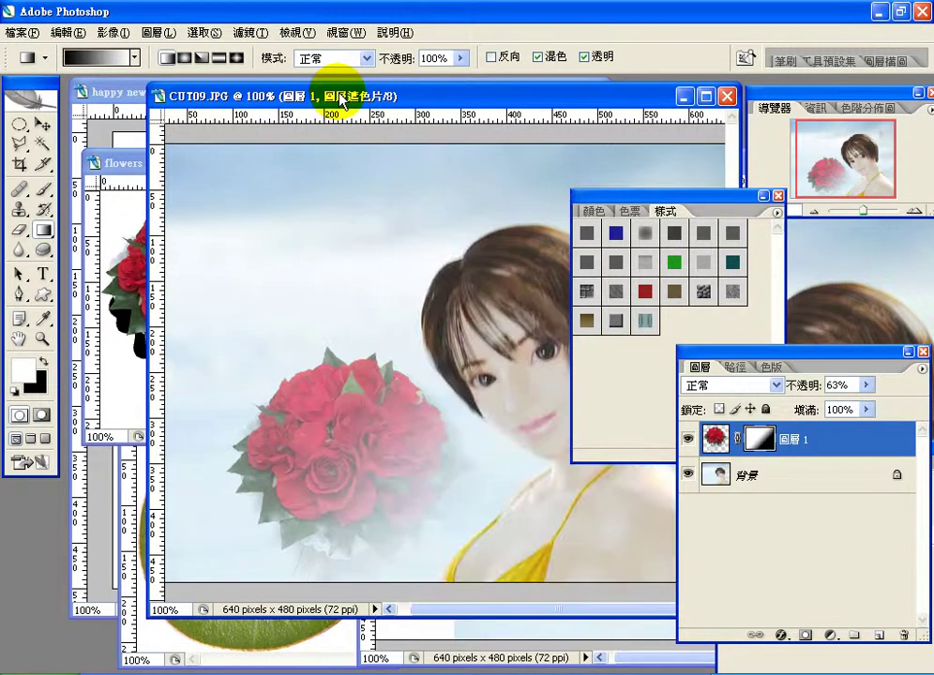
pyautogui.moveTo(341, 102); pyautogui.dragTo(293, 96)
# Add the black horizontal text "Valentine'sDay" in Myriad Pro Regular at 72 pt, starting over the upper part of the bouquet
pyautogui.click(42, 274)
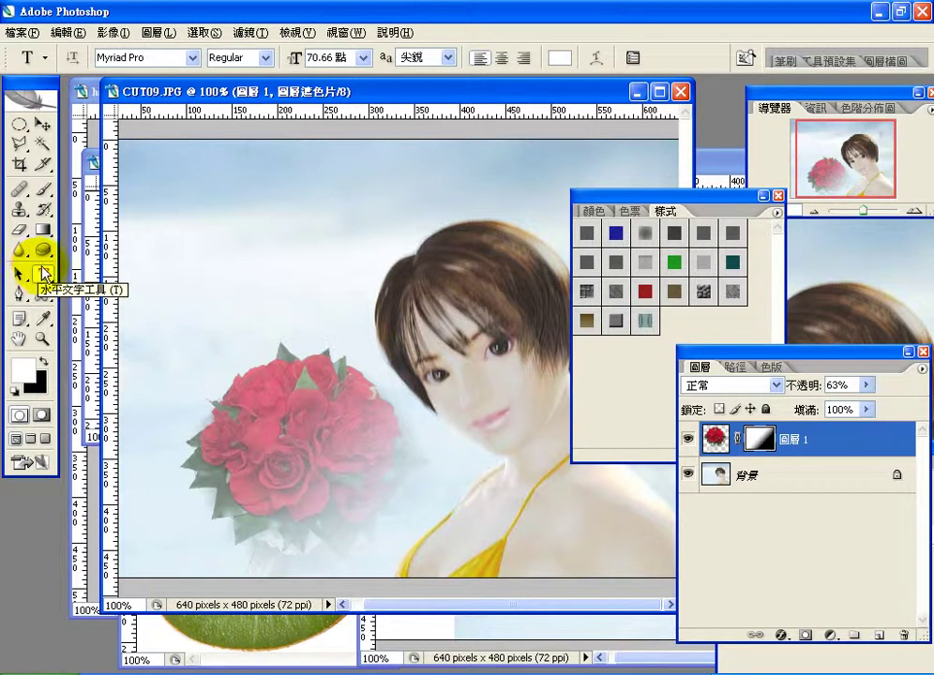
pyautogui.click(44, 361)
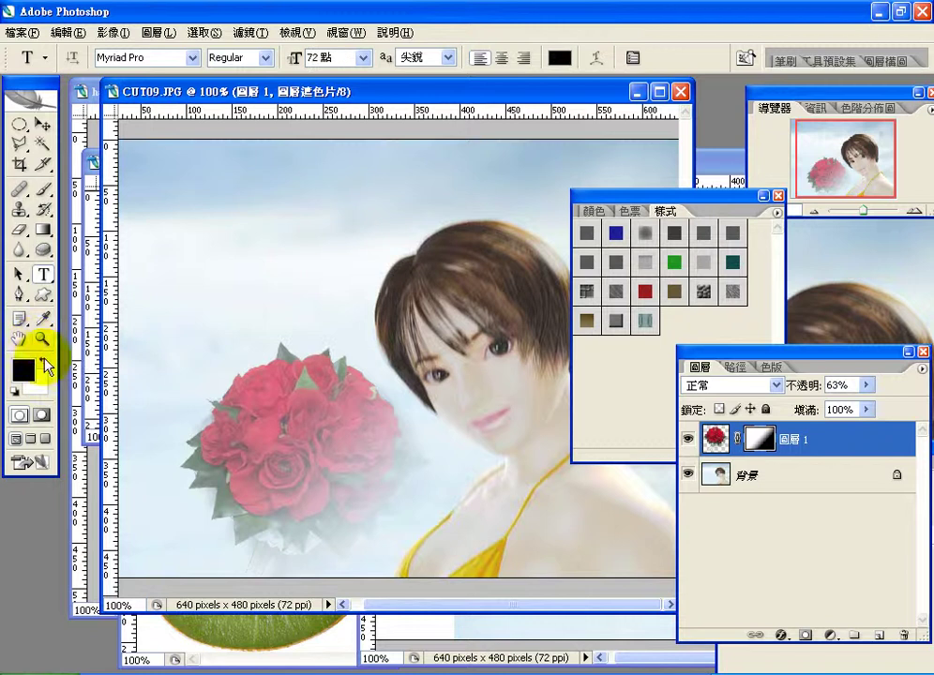
pyautogui.click(193, 59)
pyautogui.click(361, 58)
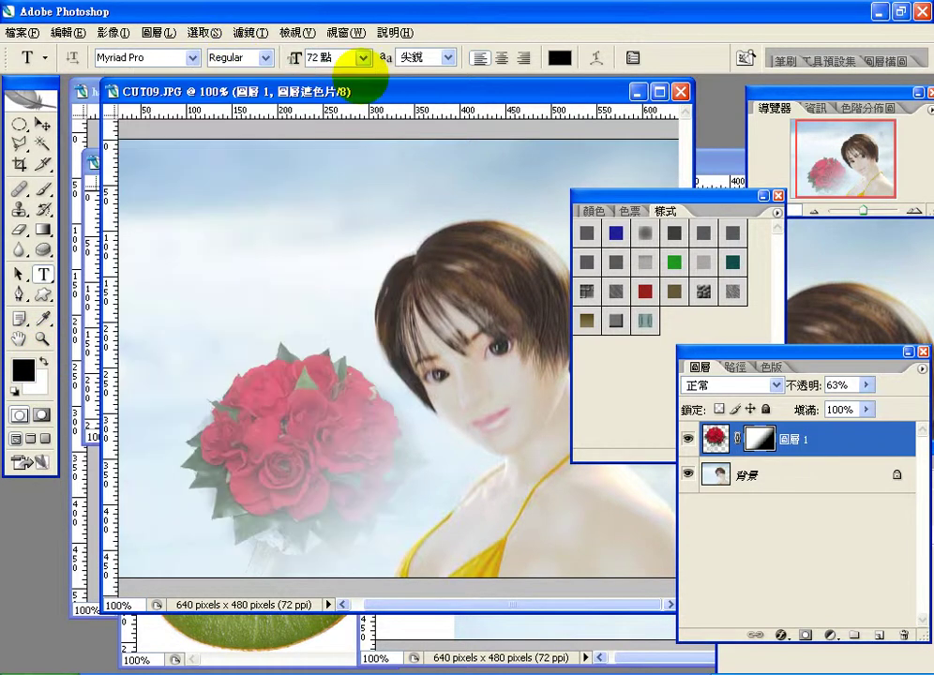
pyautogui.click(222, 385)
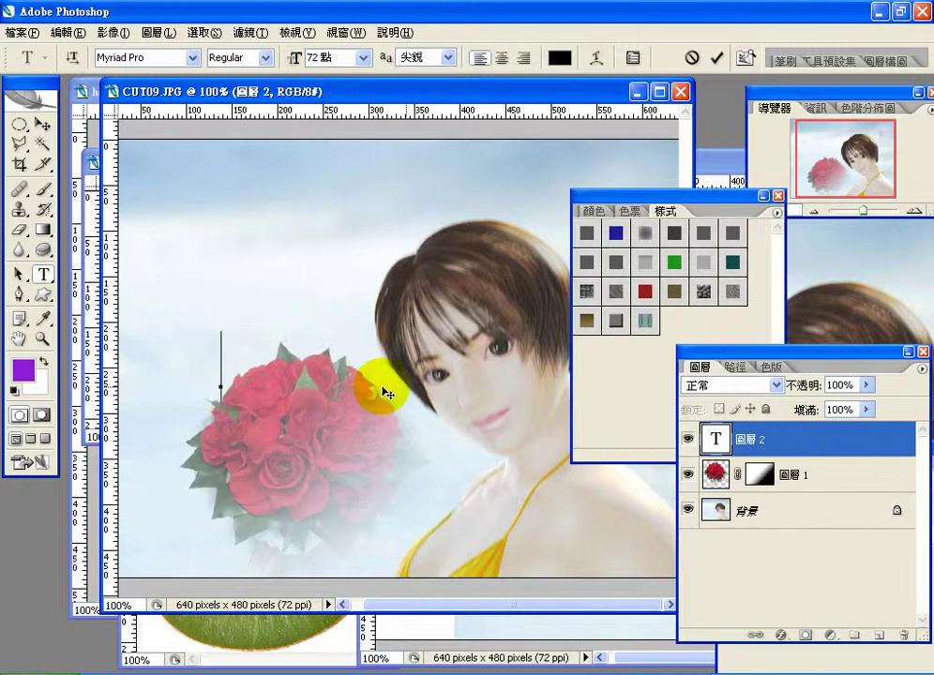
pyautogui.write('V')
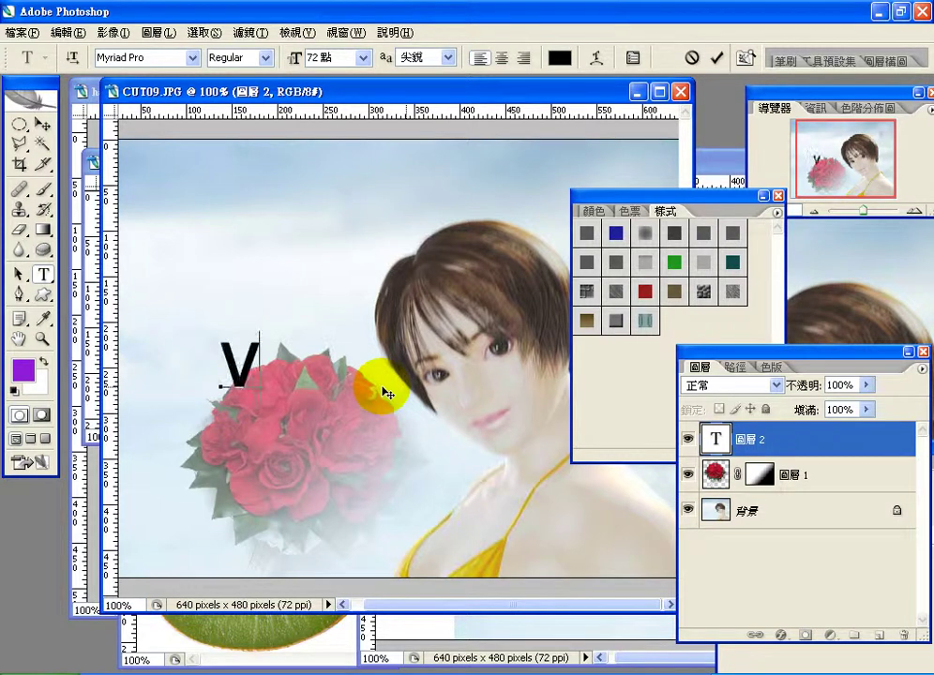
pyautogui.write('alen')
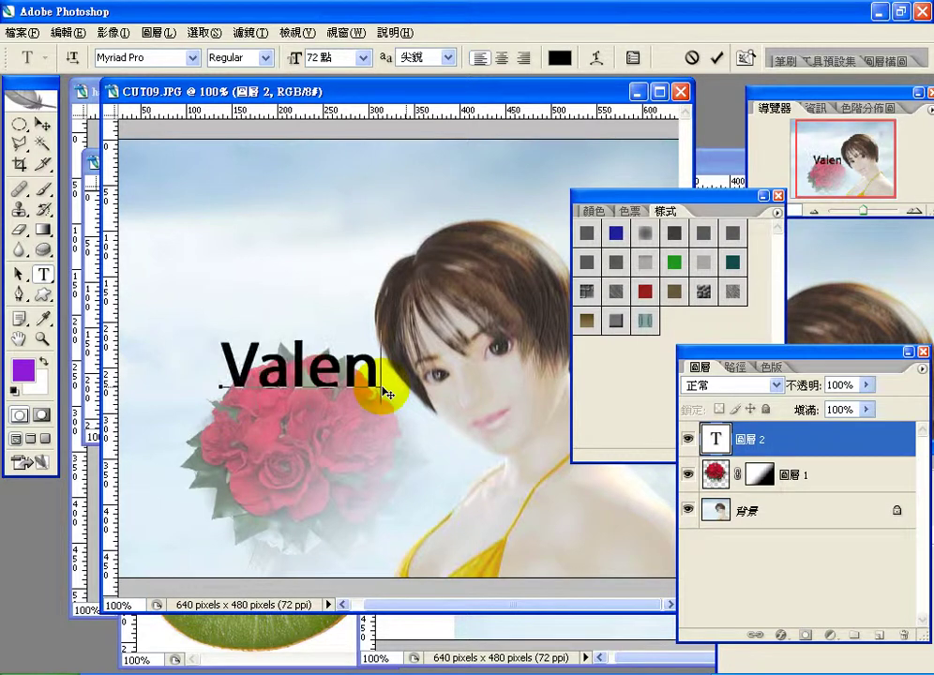
pyautogui.write("vine'")
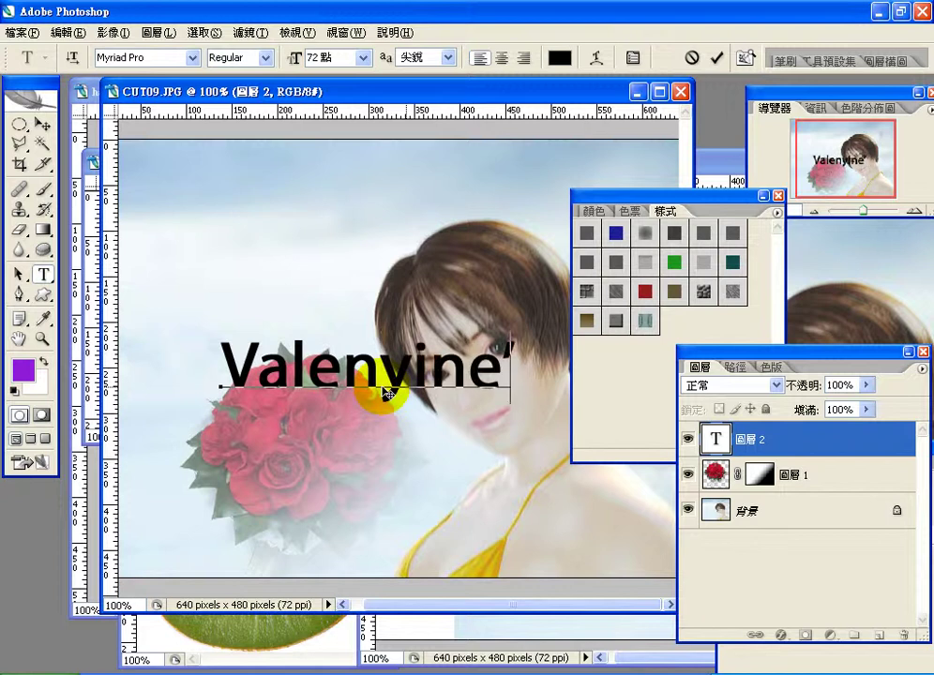
pyautogui.write('sD')
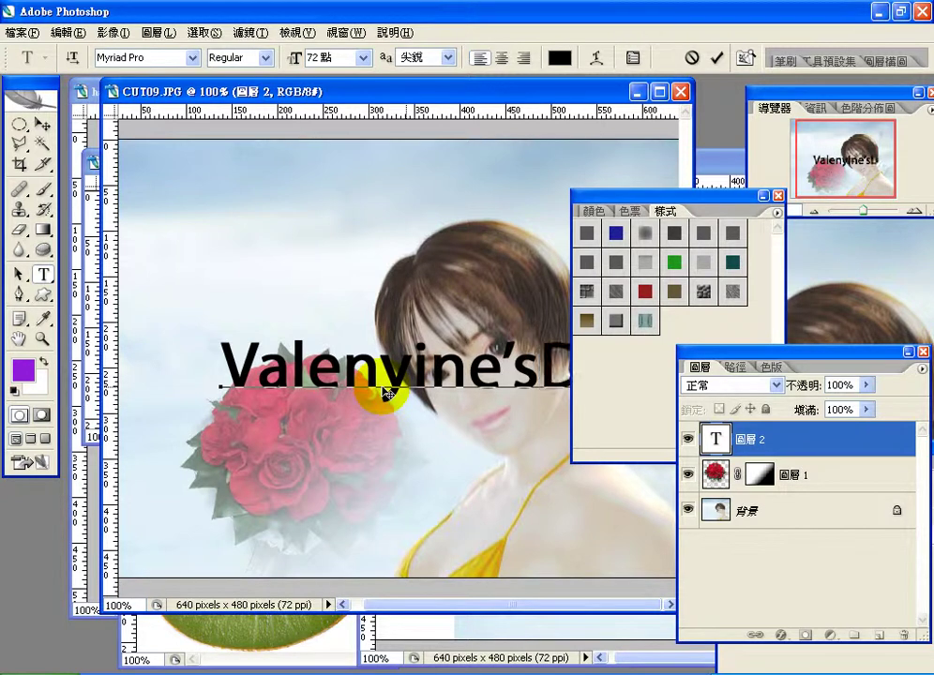
pyautogui.write('ay')
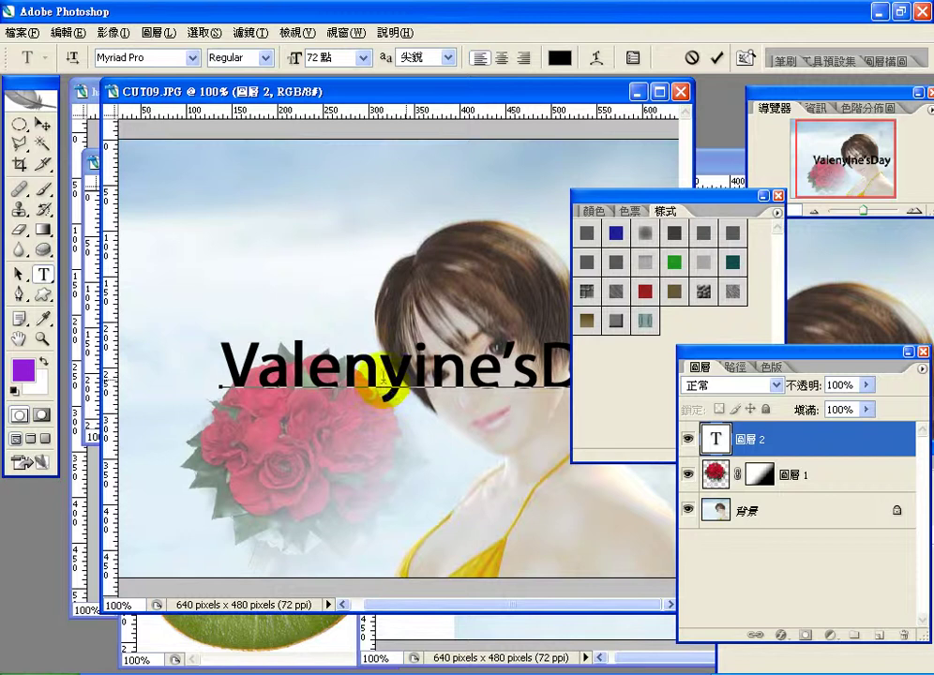
pyautogui.moveTo(383, 375); pyautogui.dragTo(414, 375)
pyautogui.write('t')
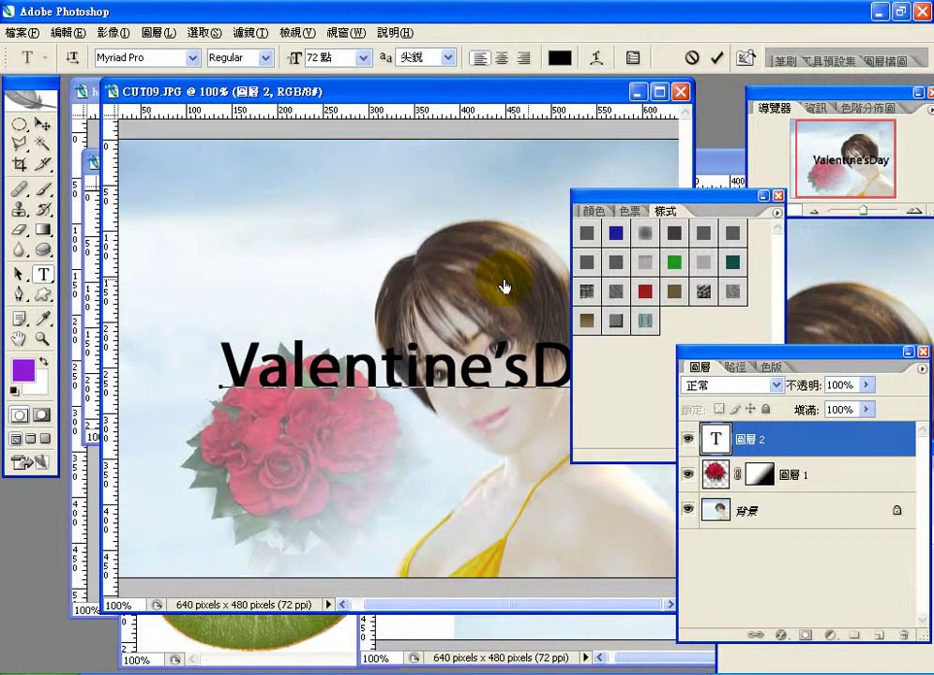
# Move the Styles palette off the image and set the initial V of the lettering to 100 pt
pyautogui.moveTo(608, 212); pyautogui.dragTo(777, 265)
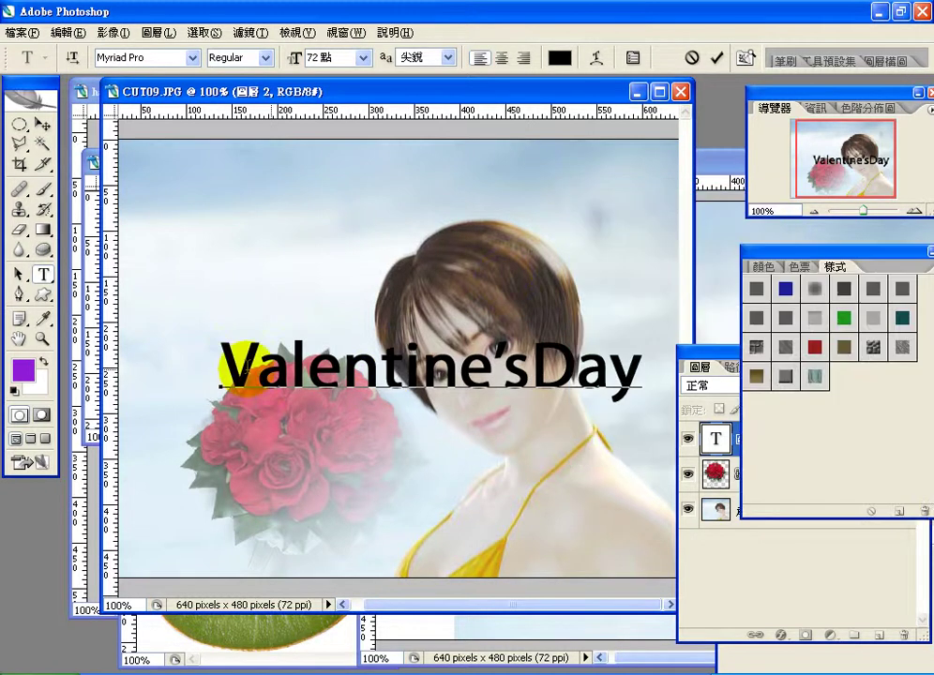
pyautogui.moveTo(239, 368); pyautogui.dragTo(224, 368)
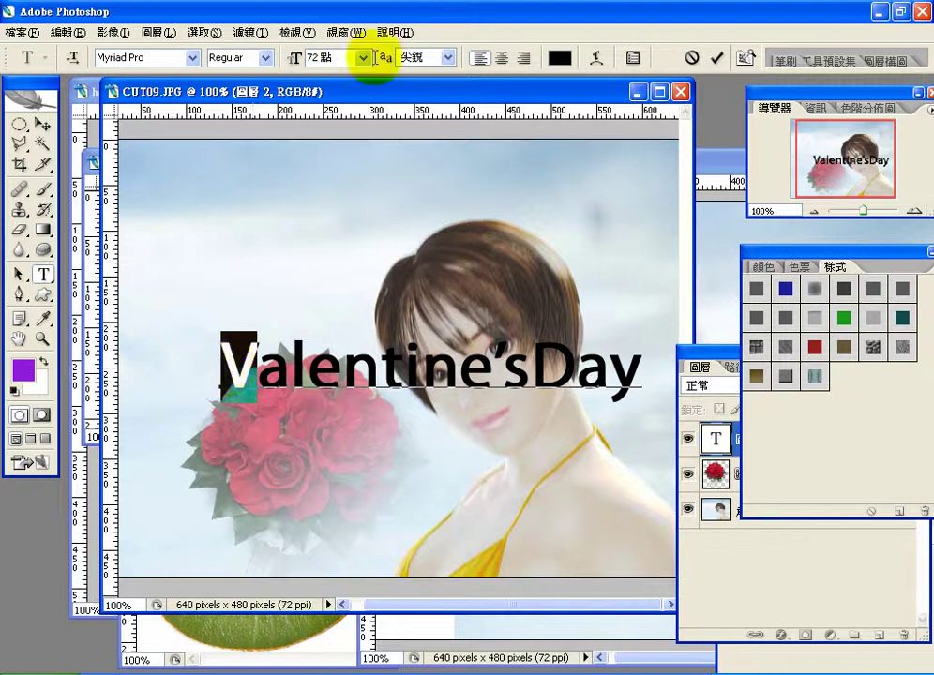
pyautogui.click(363, 58)
pyautogui.click(319, 56)
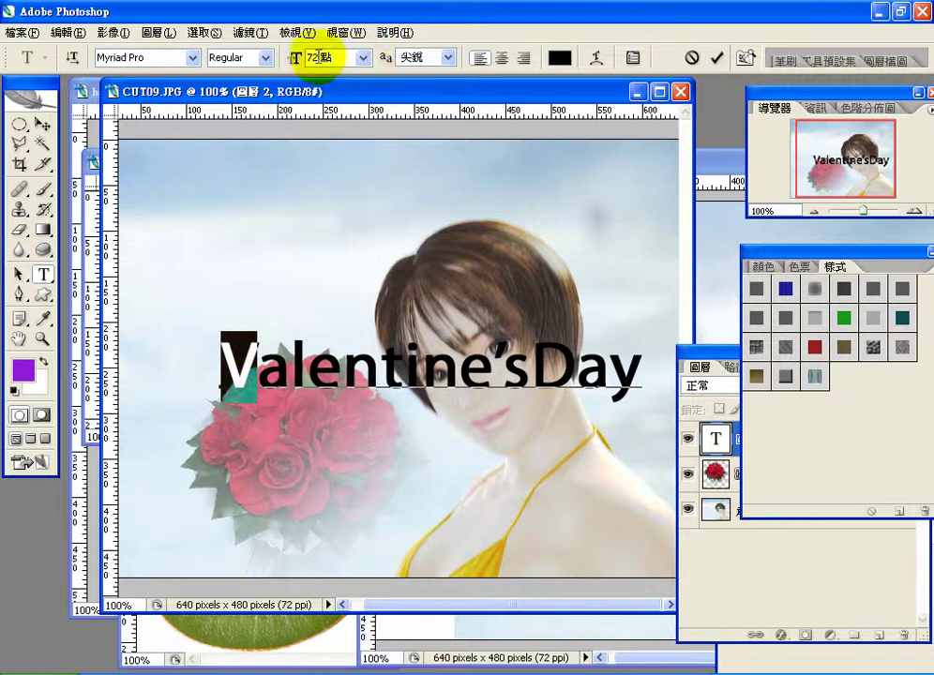
pyautogui.click(296, 60)
pyautogui.write('1')
pyautogui.press('Return')
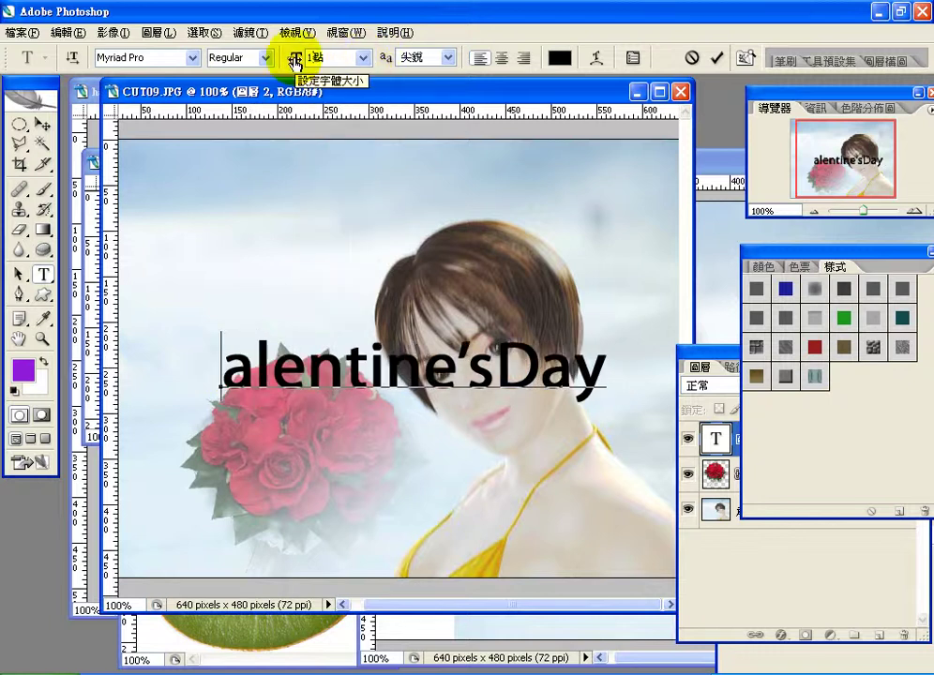
pyautogui.write('100')
pyautogui.press('Return')
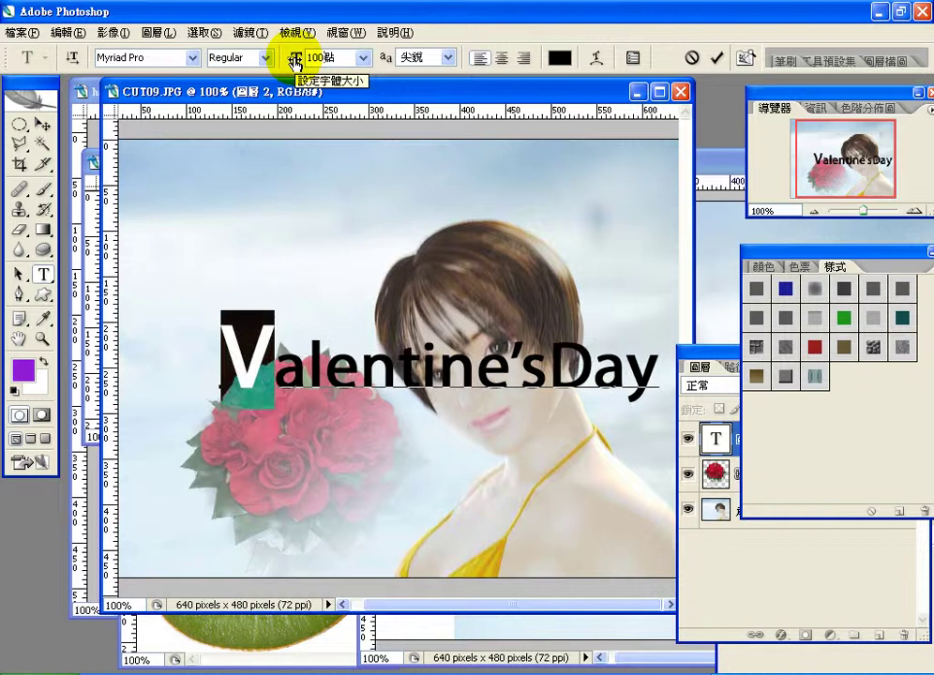
# Enlarge the word "Day" in the lettering to 100 pt
pyautogui.moveTo(549, 364); pyautogui.dragTo(580, 362)
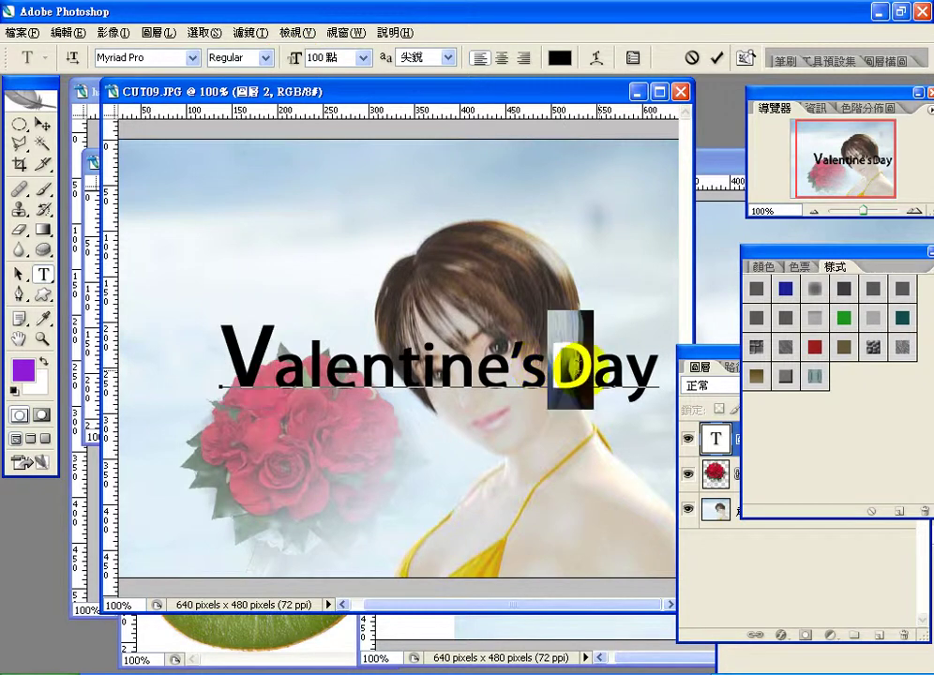
pyautogui.hotkey('shift', 'End')
pyautogui.hotkey('ctrl', 'h')
pyautogui.hotkey('ctrl', 'shift', '.')
pyautogui.hotkey('ctrl', 'shift', '.')
pyautogui.hotkey('ctrl', 'shift', '.')
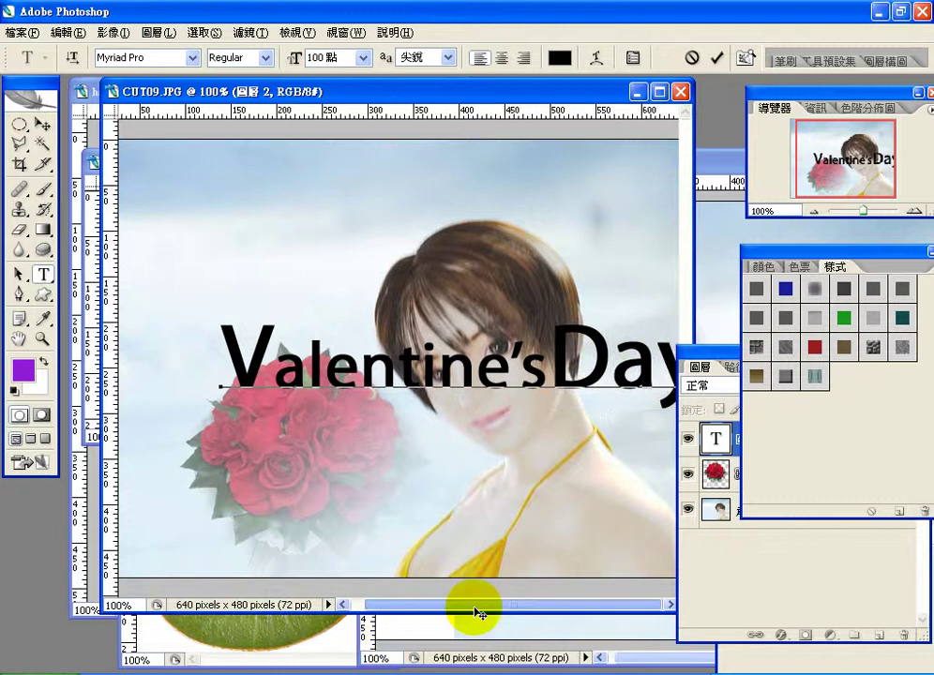
pyautogui.keyDown('shift'); pyautogui.click(593, 359); pyautogui.keyUp('shift')
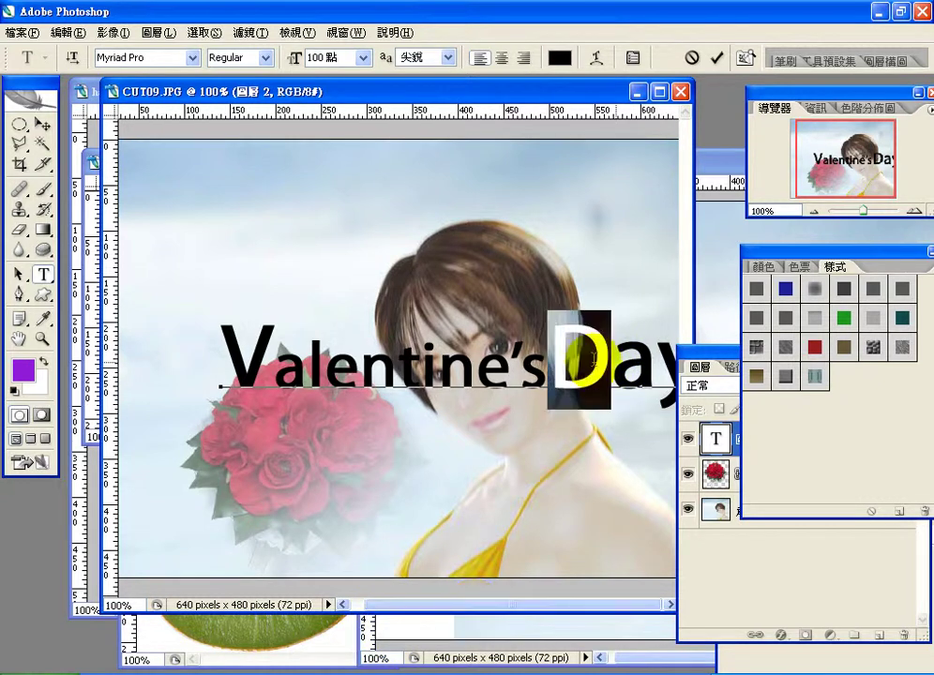
# Set the letters "ay" at the end of the lettering to 72 pt
pyautogui.moveTo(620, 364); pyautogui.dragTo(674, 366)
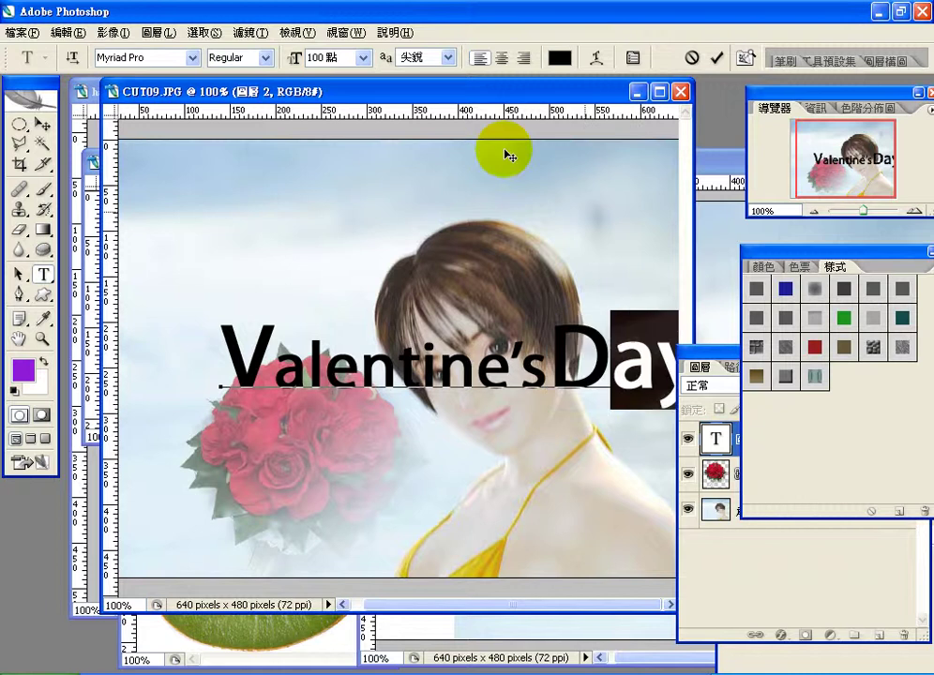
pyautogui.click(363, 57)
pyautogui.click(340, 316)
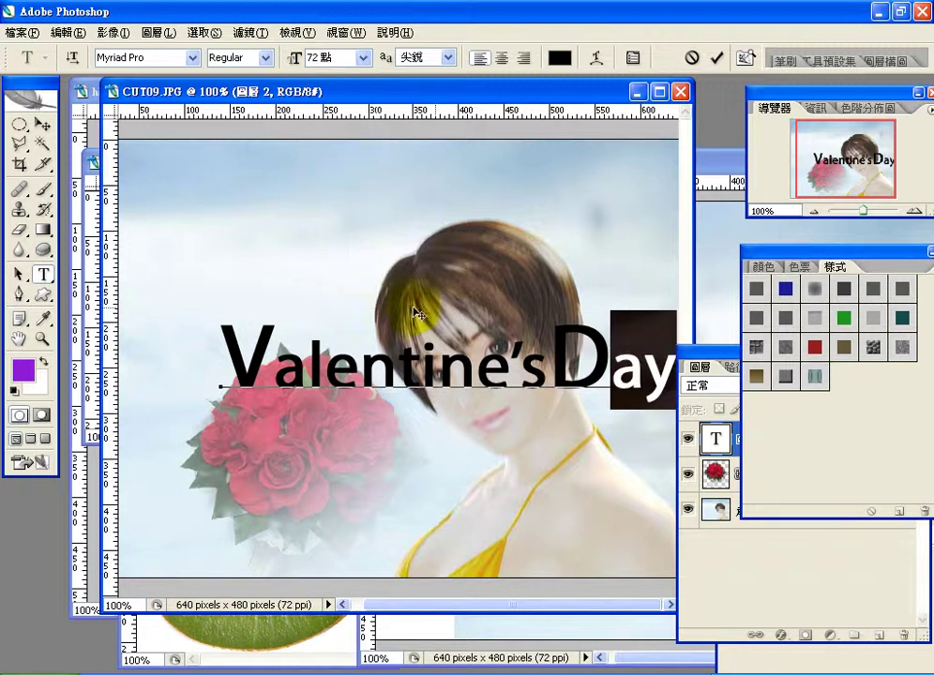
# Compare the lettering with the finished valentine'sday.psd composition, and bring CUT09.JPG back to the front
pyautogui.click(553, 372)
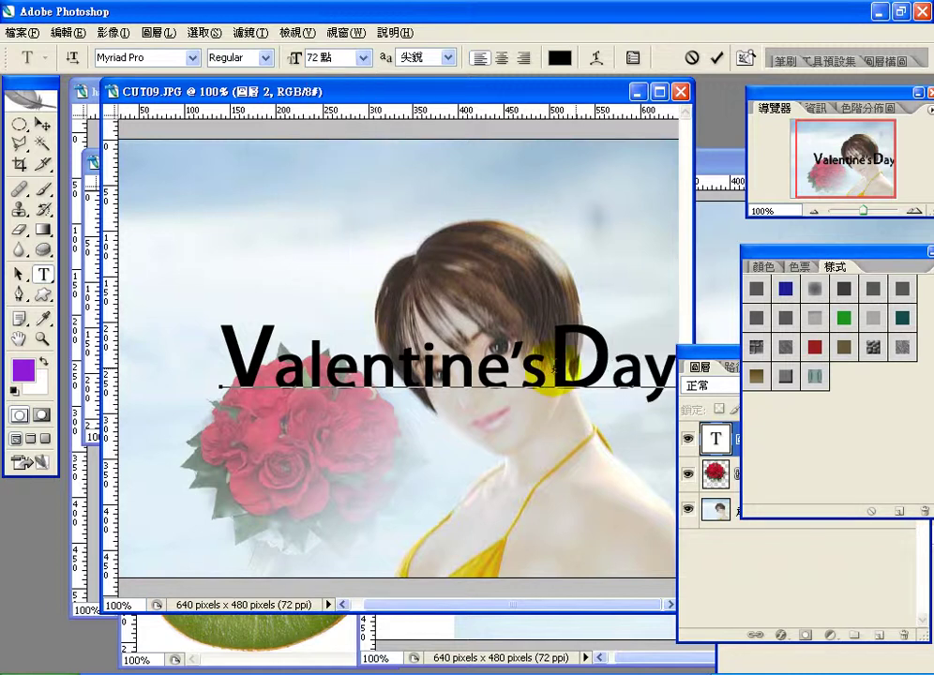
pyautogui.moveTo(553, 373); pyautogui.dragTo(673, 375)
pyautogui.moveTo(466, 93); pyautogui.dragTo(216, 98)
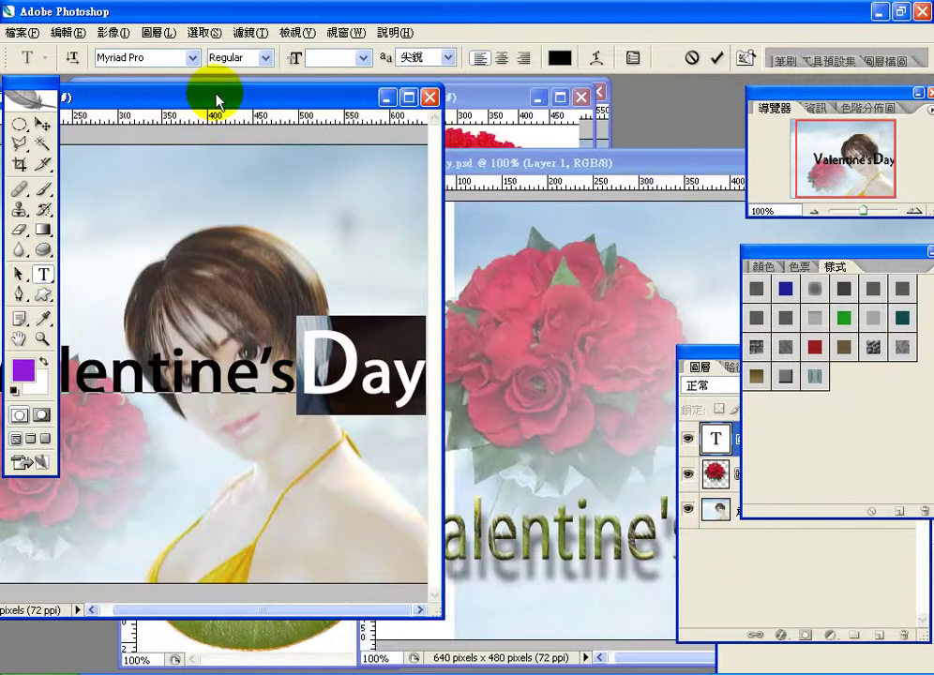
pyautogui.click(481, 165)
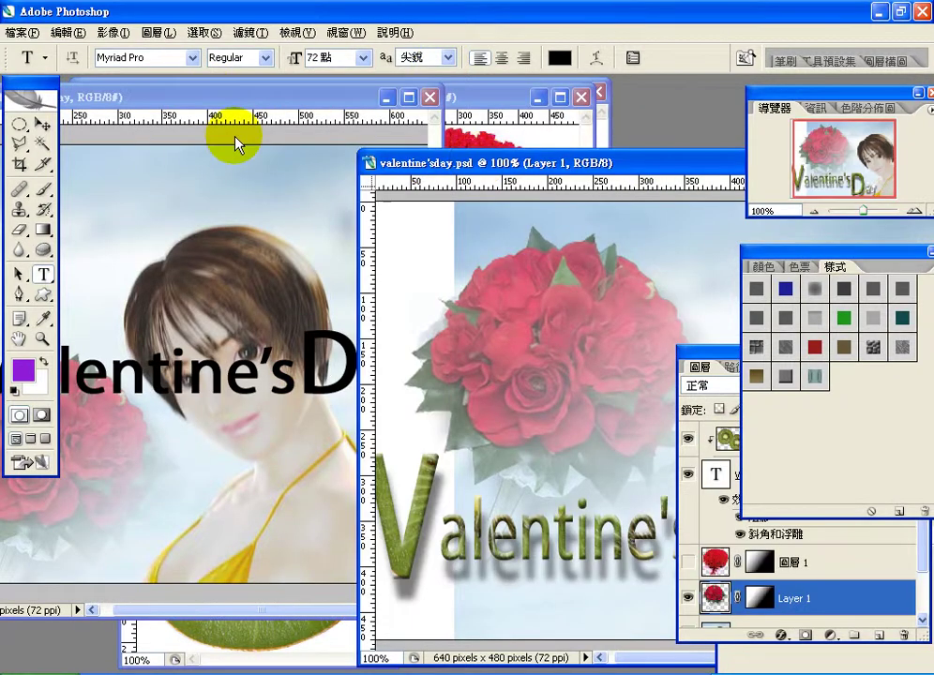
pyautogui.moveTo(469, 163); pyautogui.dragTo(220, 138)
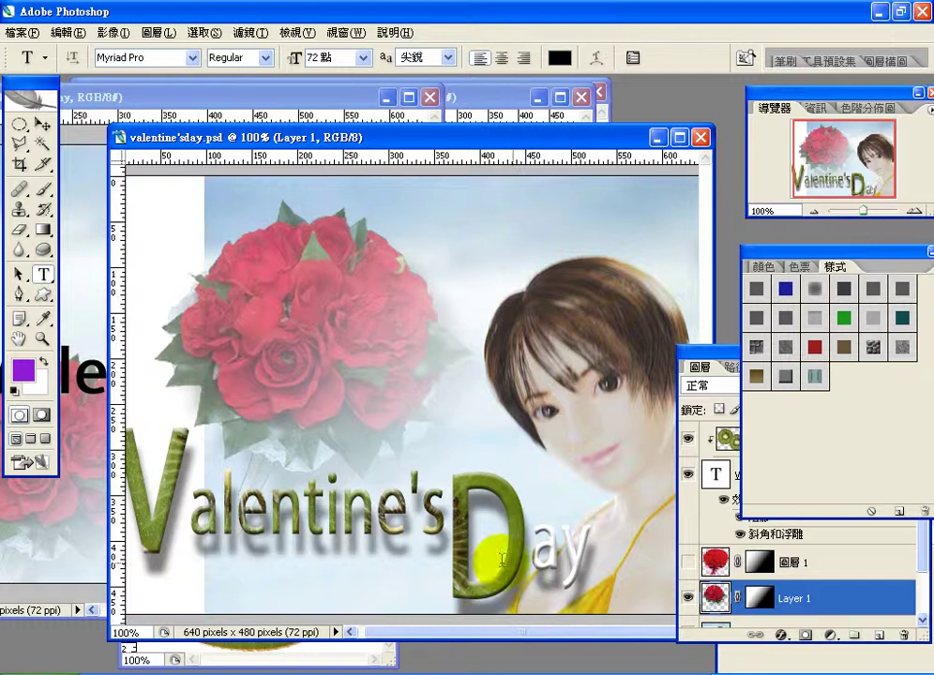
pyautogui.moveTo(98, 104); pyautogui.dragTo(302, 99)
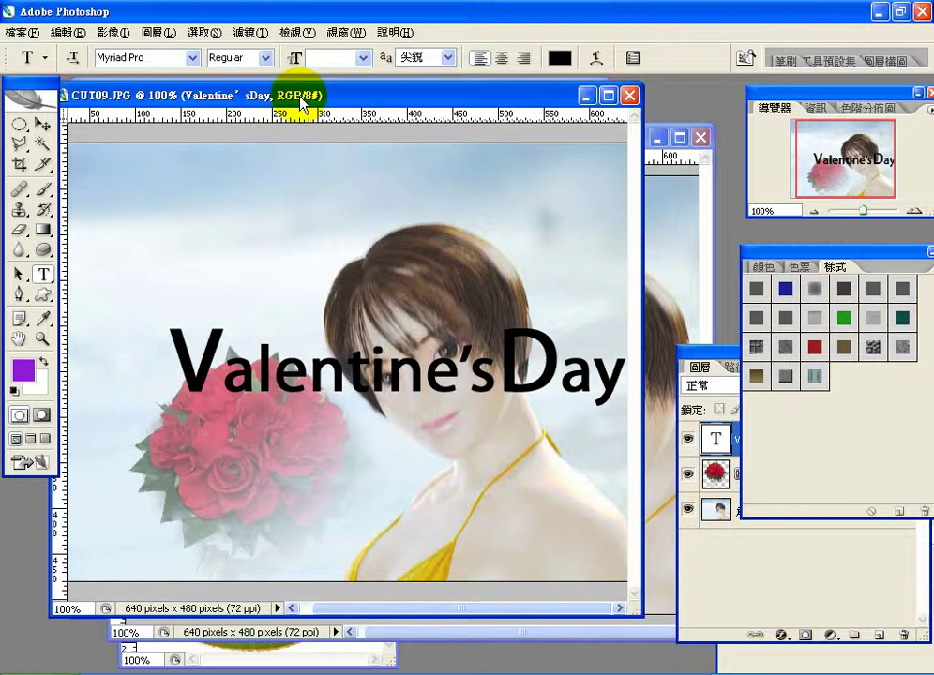
# Lower the word "Day" in the lettering with a baseline shift of -50 pt and commit the text edit
pyautogui.click(633, 57)
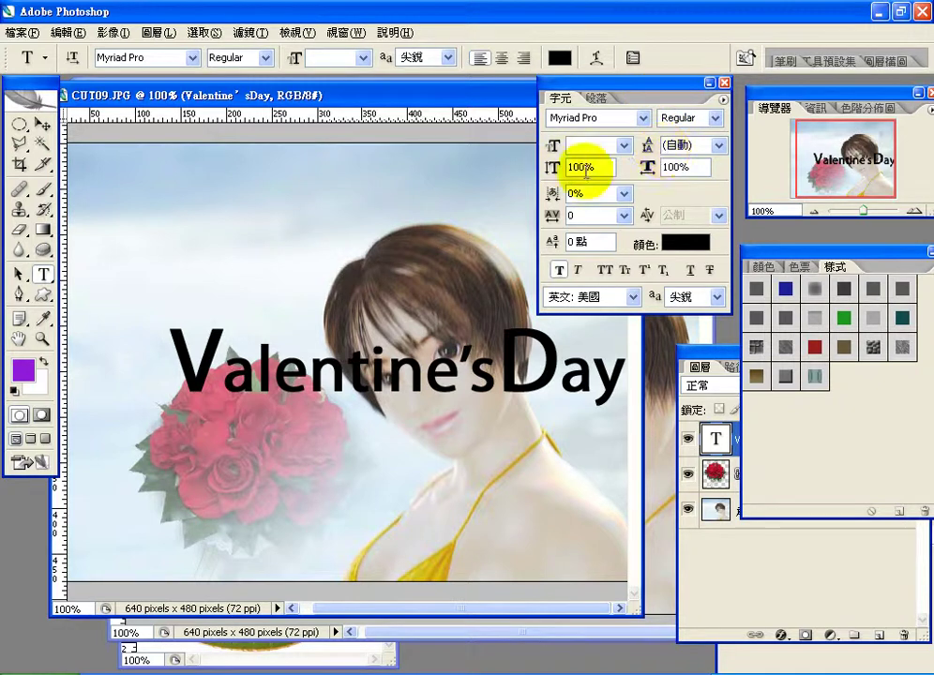
pyautogui.click(571, 241)
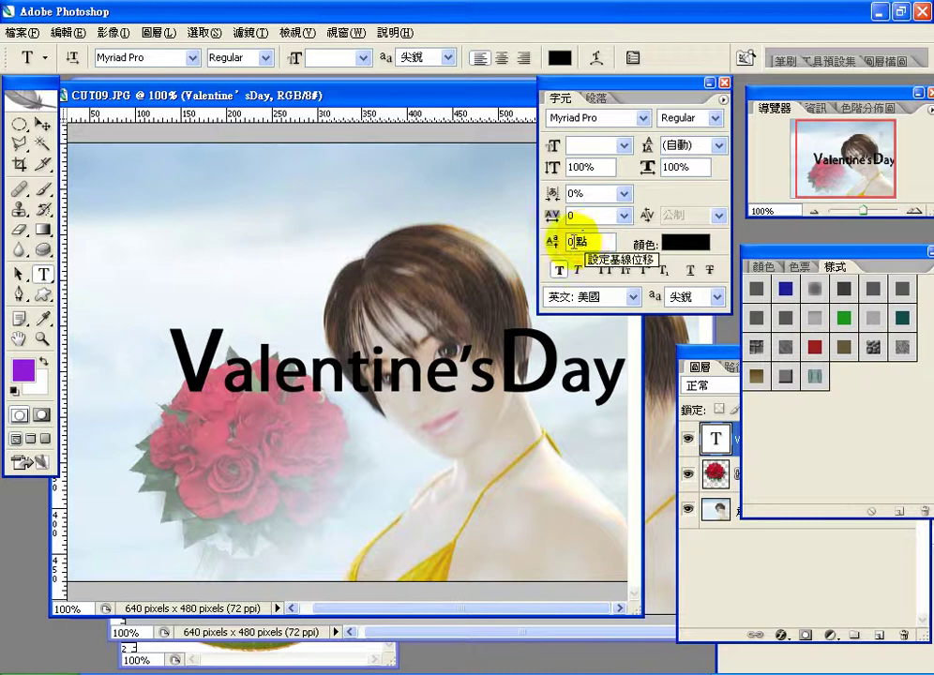
pyautogui.moveTo(498, 368); pyautogui.dragTo(625, 357)
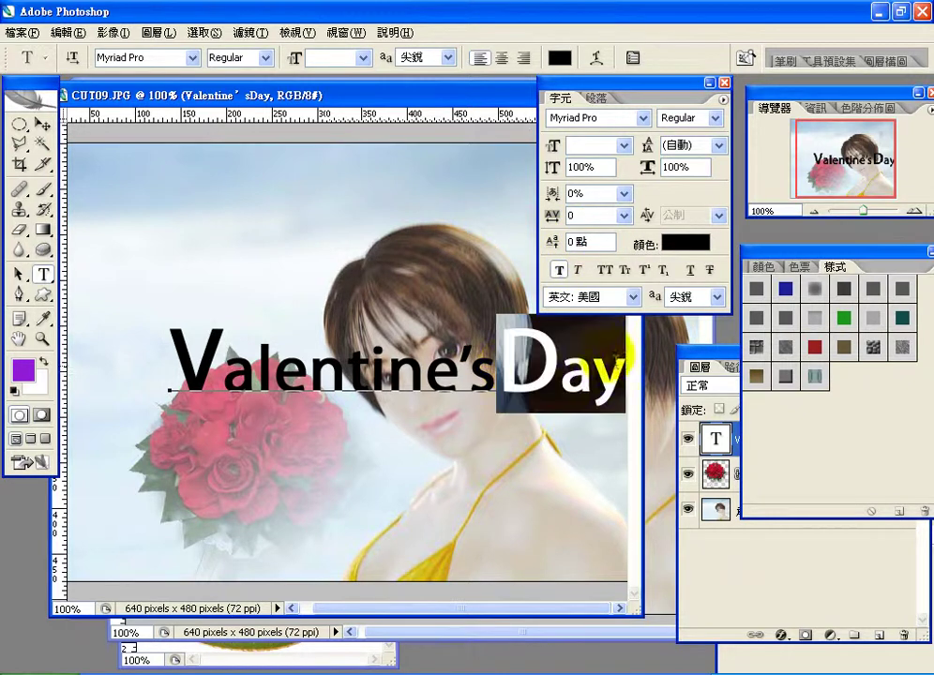
pyautogui.click(572, 240)
pyautogui.press('Down')
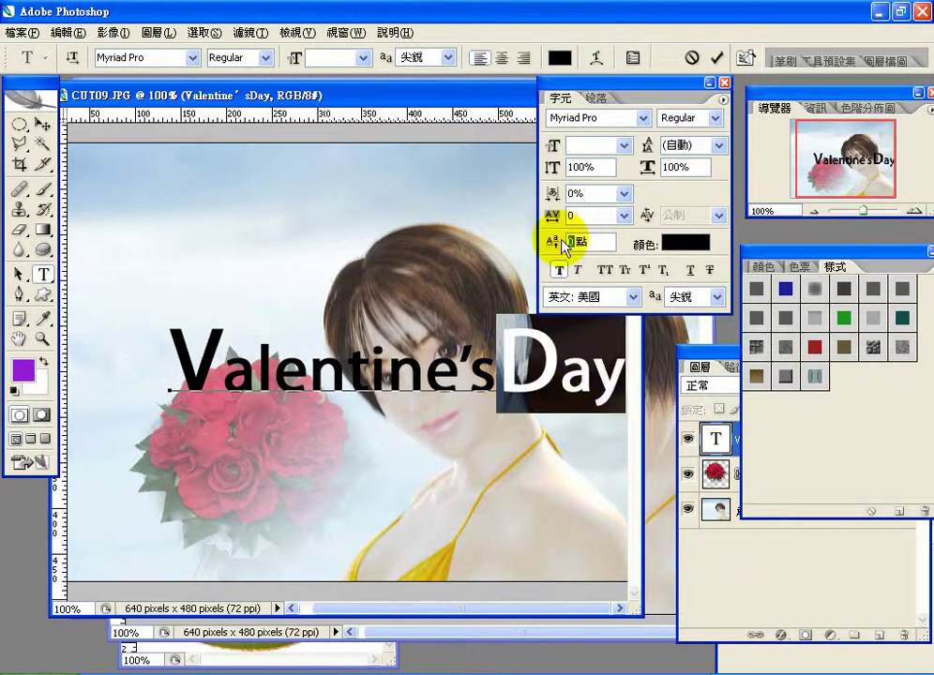
pyautogui.write('0')
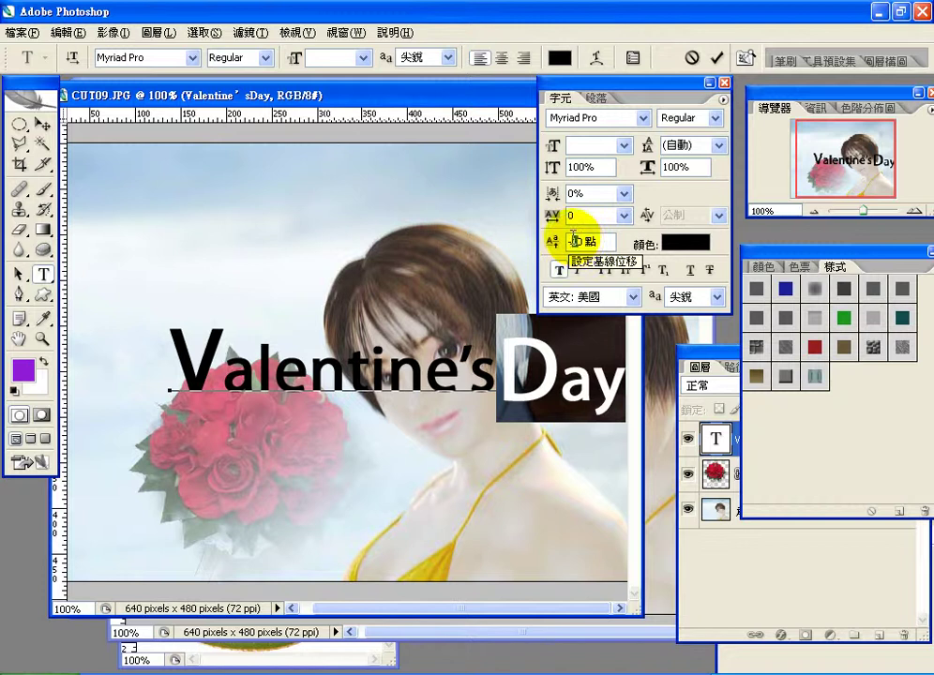
pyautogui.press('BackSpace')
pyautogui.press('BackSpace')
pyautogui.write('60')
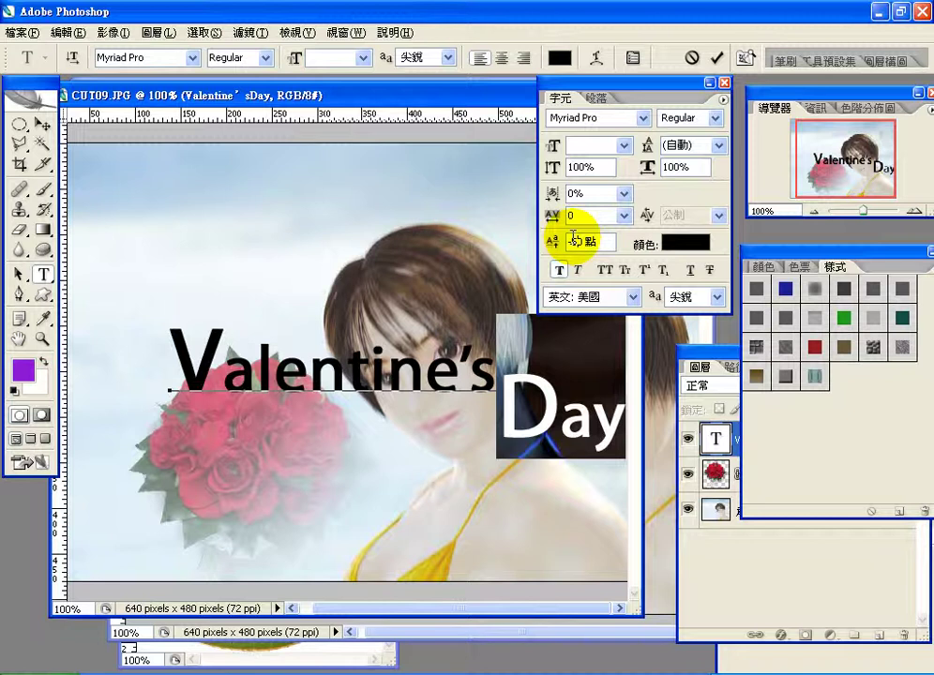
pyautogui.doubleClick(573, 237)
pyautogui.write('-50')
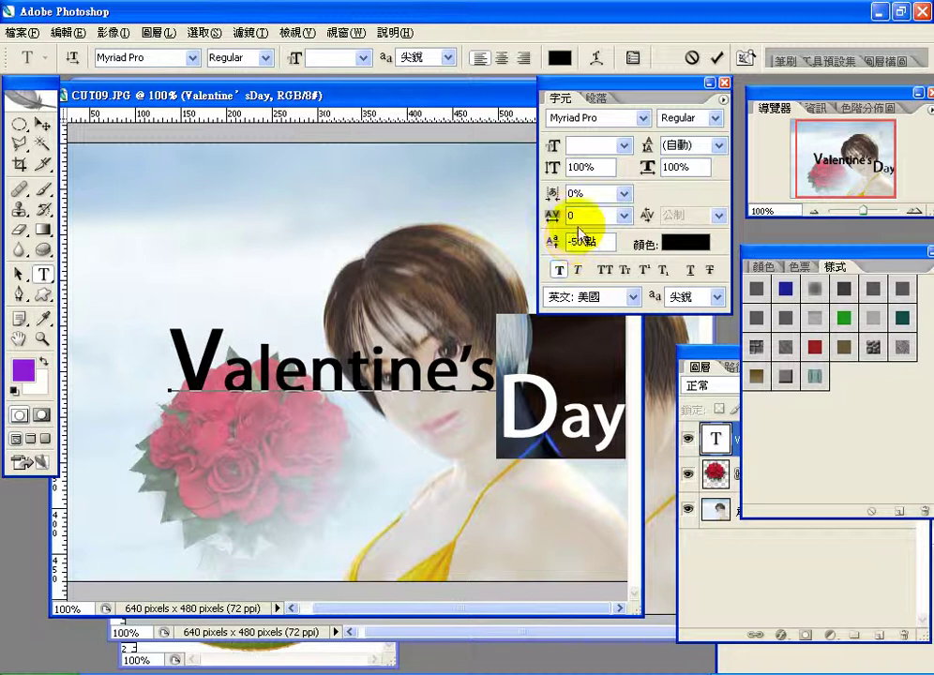
pyautogui.press('Return')
pyautogui.click(719, 60)
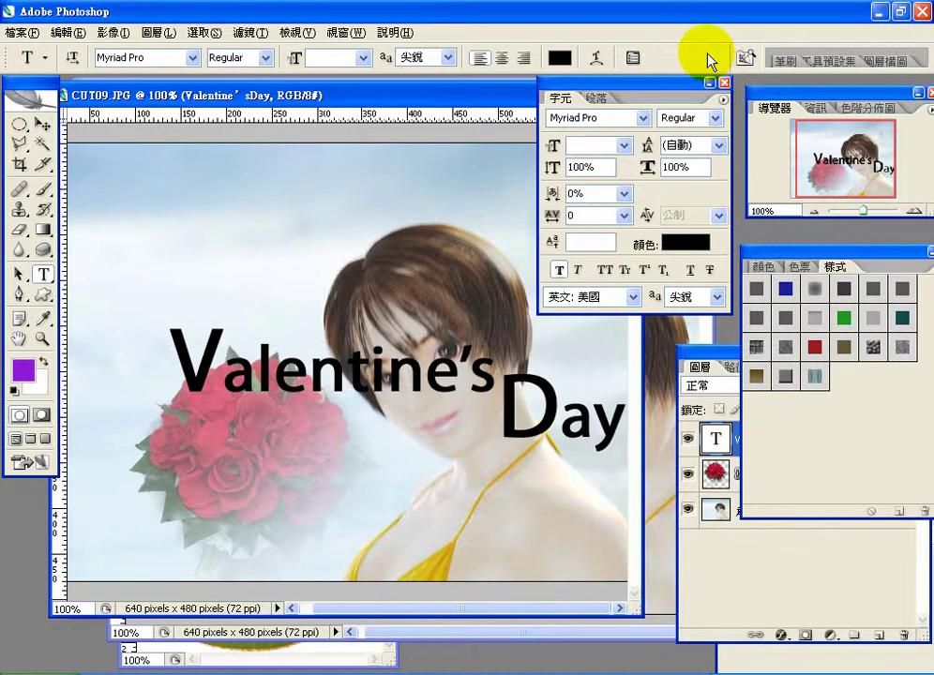
# Move the "Valentine'sDay" lettering down across the lower part of the bouquet and the portrait's shoulder
pyautogui.click(42, 125)
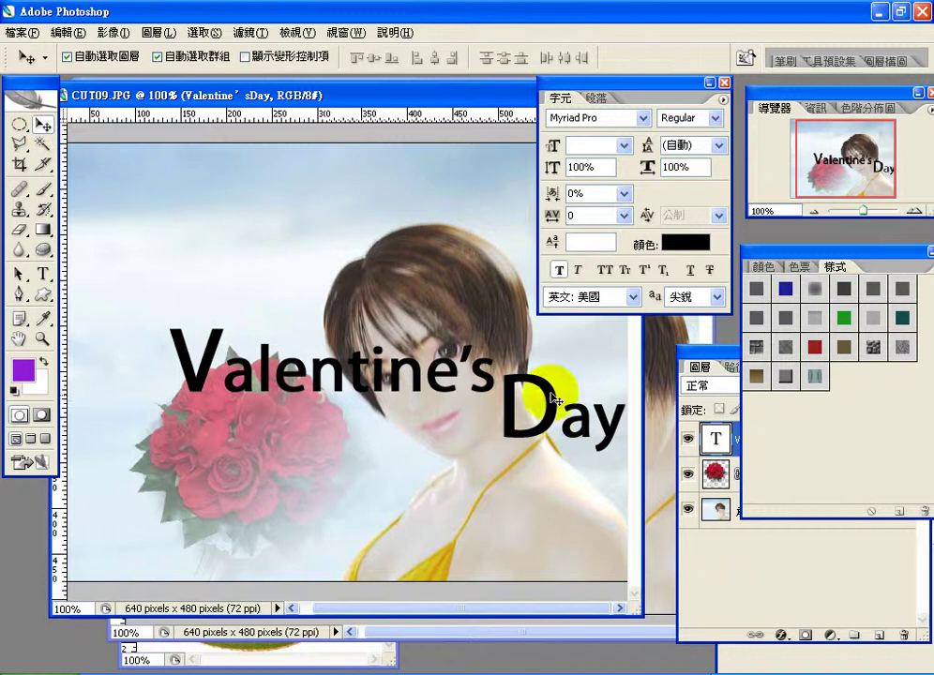
pyautogui.moveTo(554, 399); pyautogui.dragTo(483, 506)
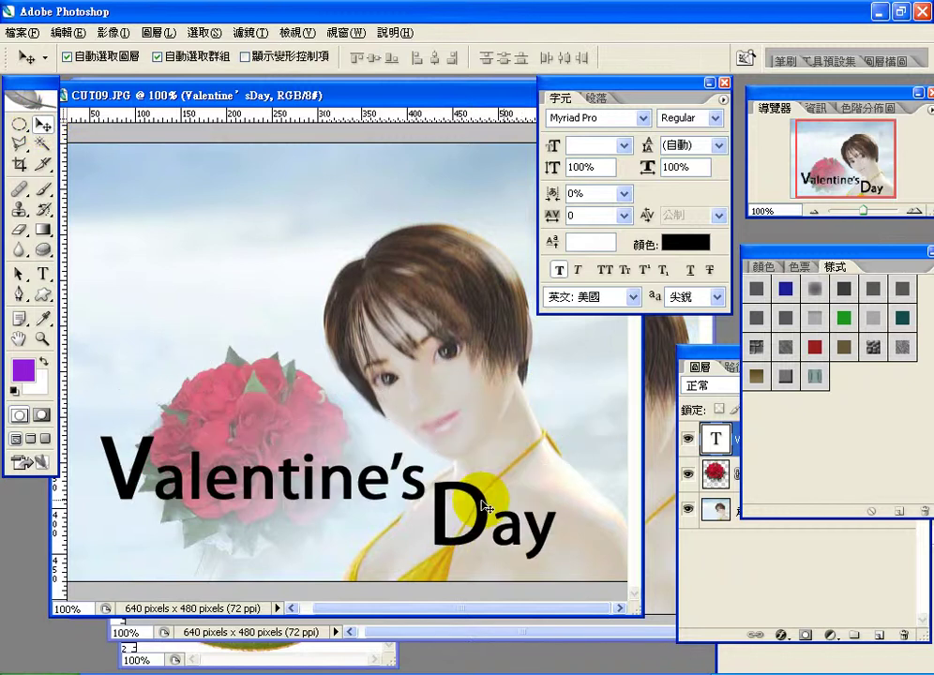
pyautogui.moveTo(394, 105); pyautogui.dragTo(420, 91)
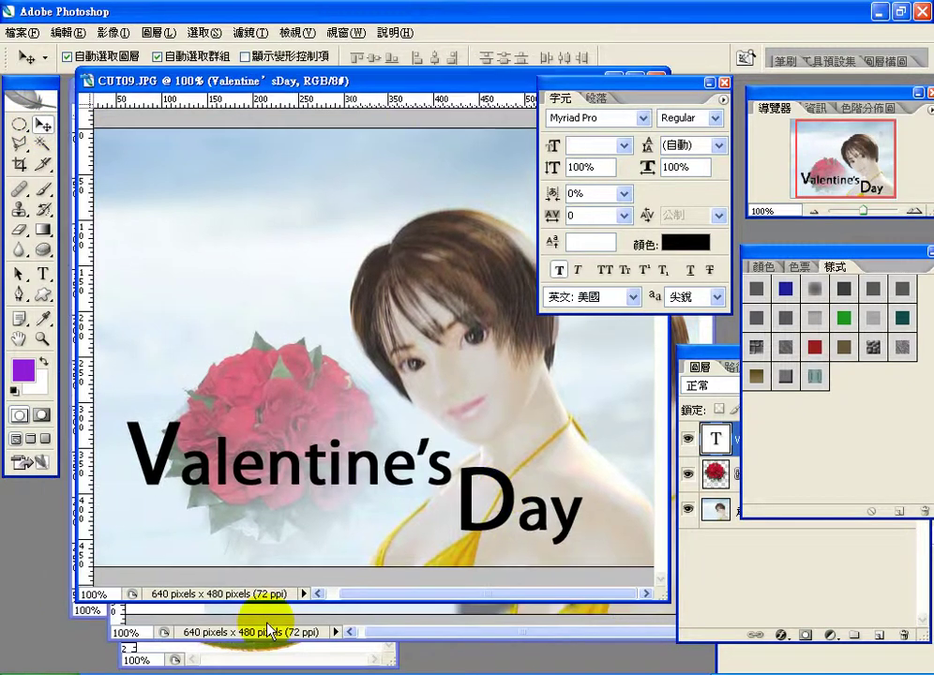
# Load the Alpha 1 channel of kiwi half.tga as a new selection around the kiwi slice
pyautogui.click(269, 655)
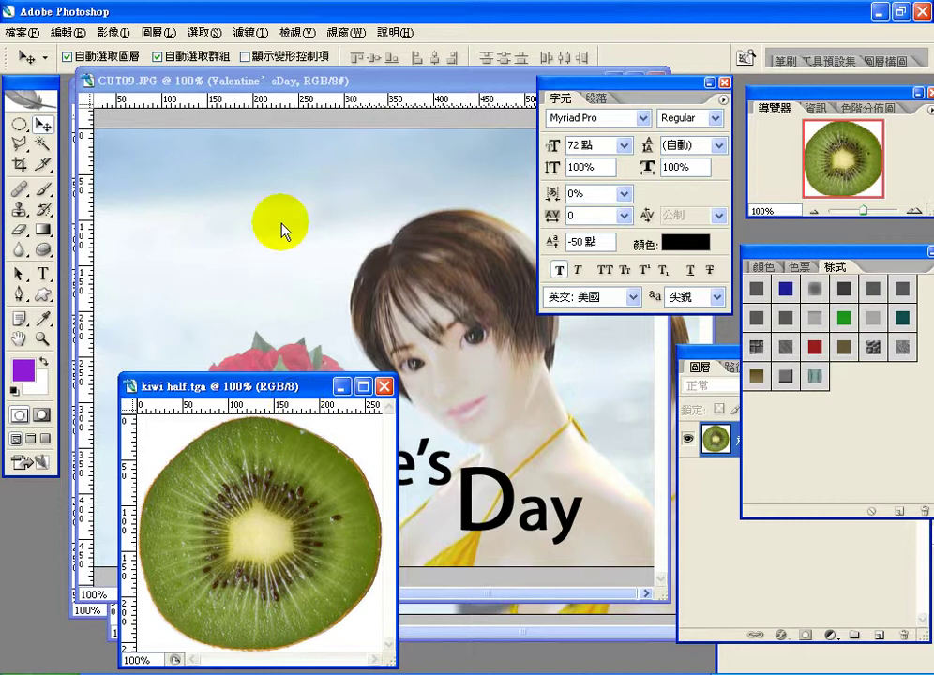
pyautogui.moveTo(303, 384); pyautogui.dragTo(297, 210)
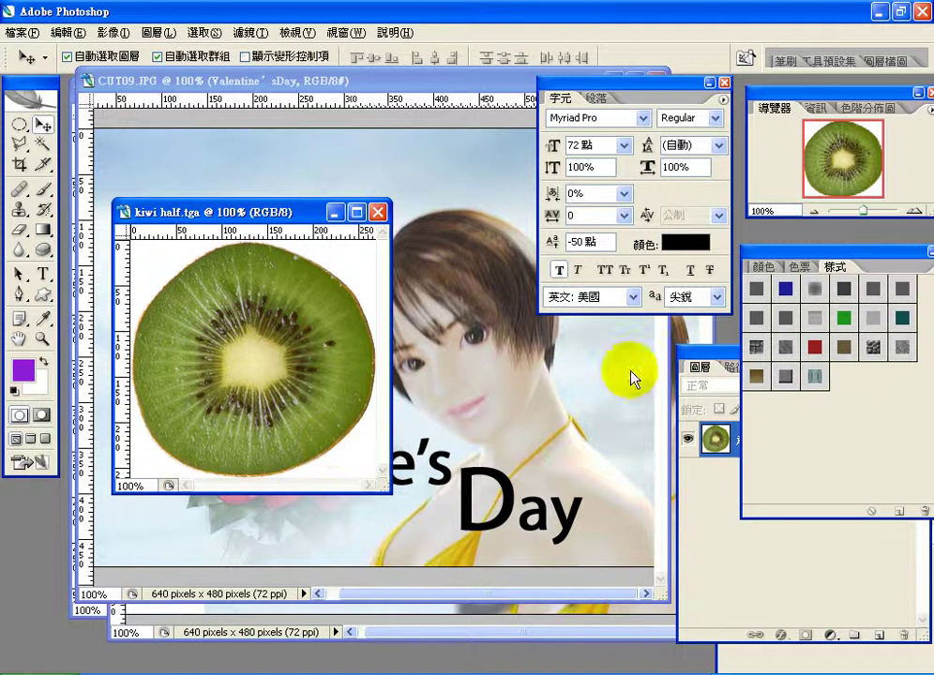
pyautogui.moveTo(714, 339); pyautogui.dragTo(562, 321)
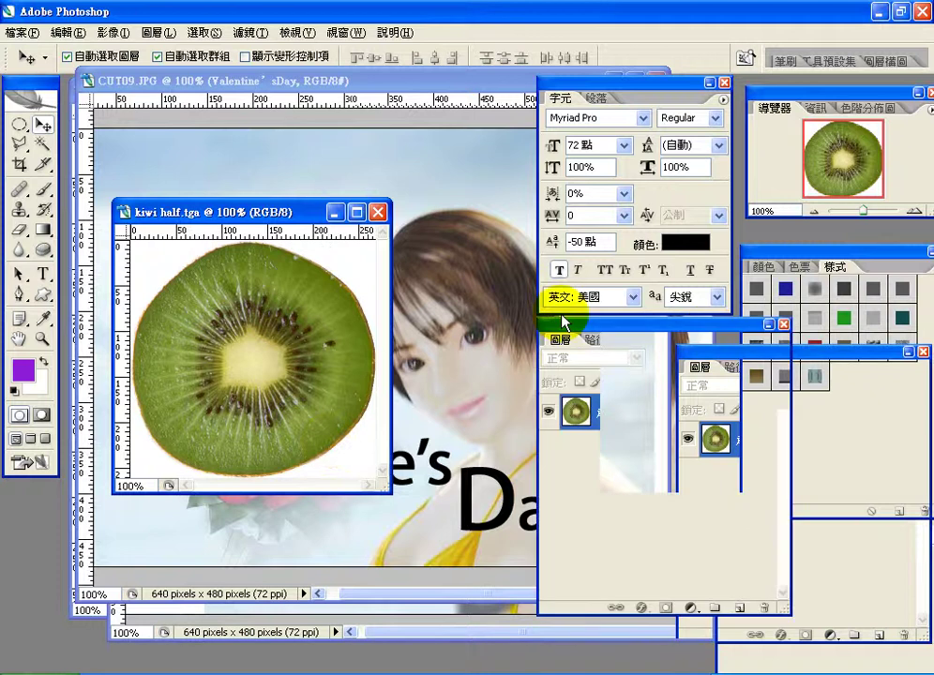
pyautogui.click(633, 340)
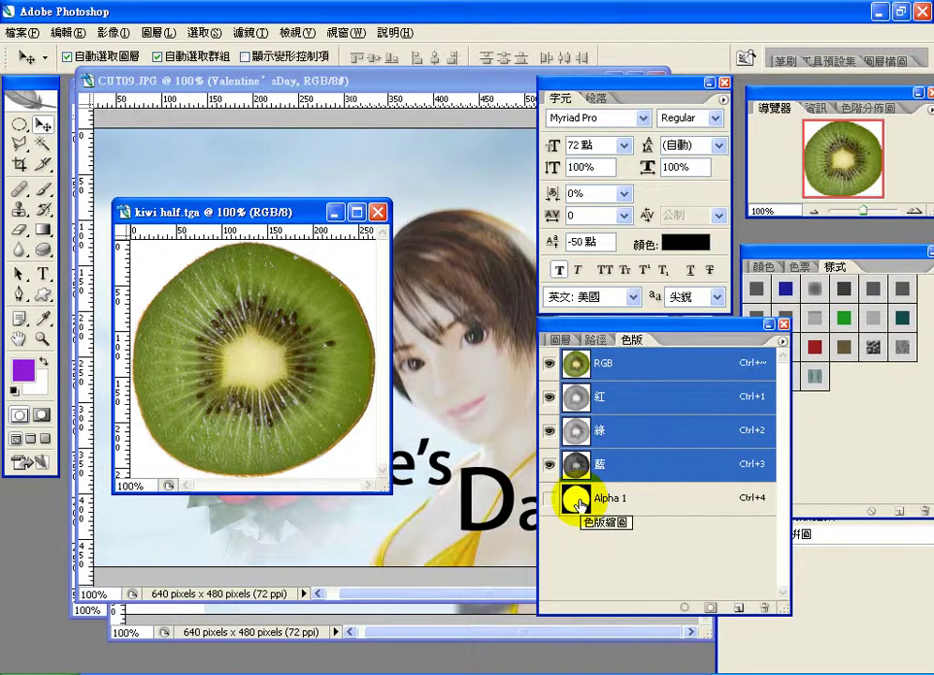
pyautogui.moveTo(580, 507); pyautogui.dragTo(582, 507)
pyautogui.click(202, 32)
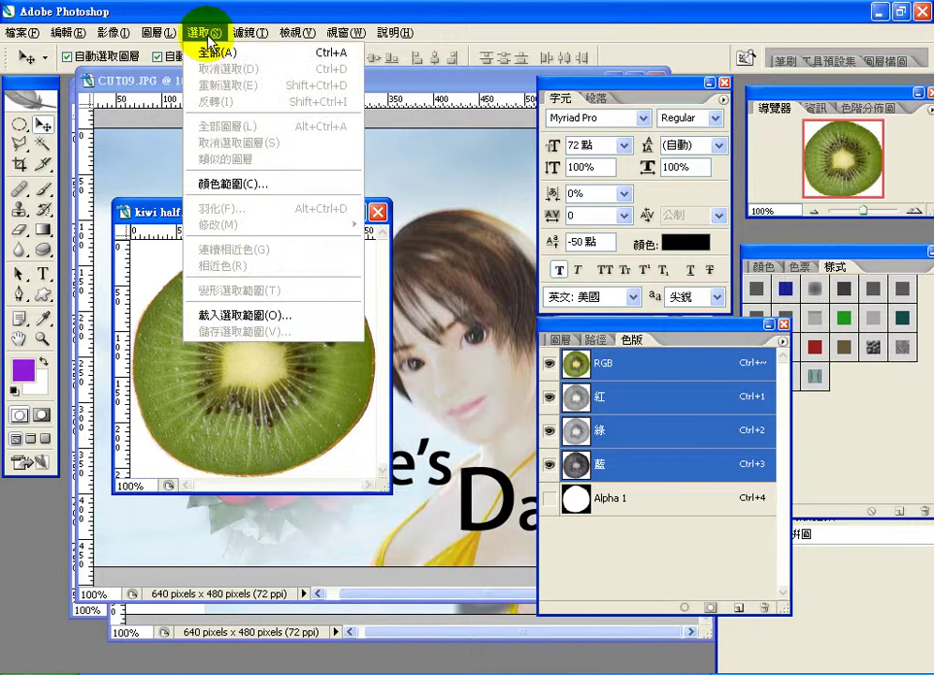
pyautogui.click(293, 322)
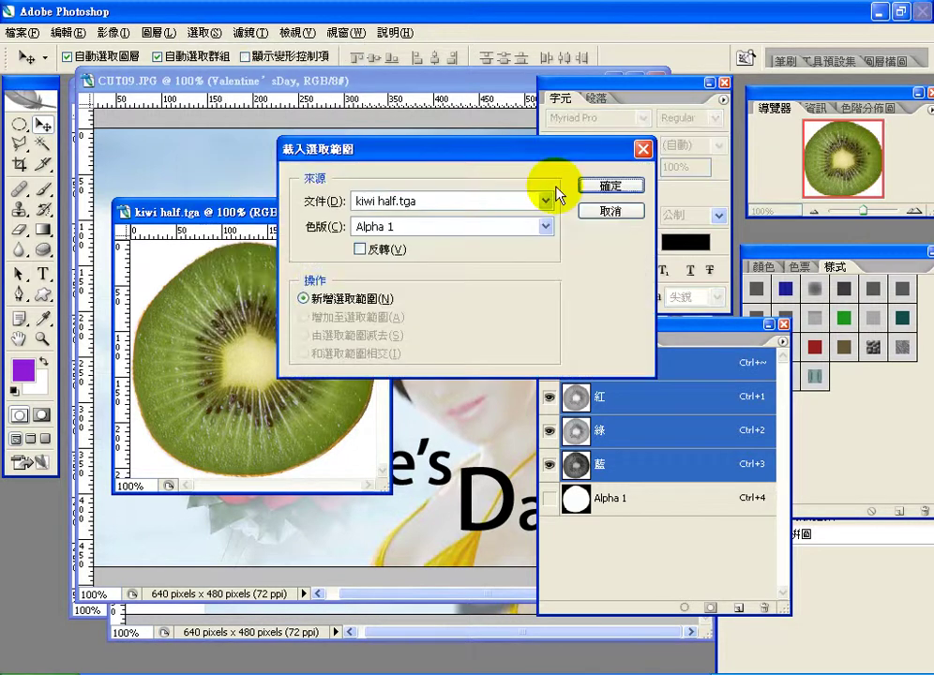
pyautogui.click(600, 186)
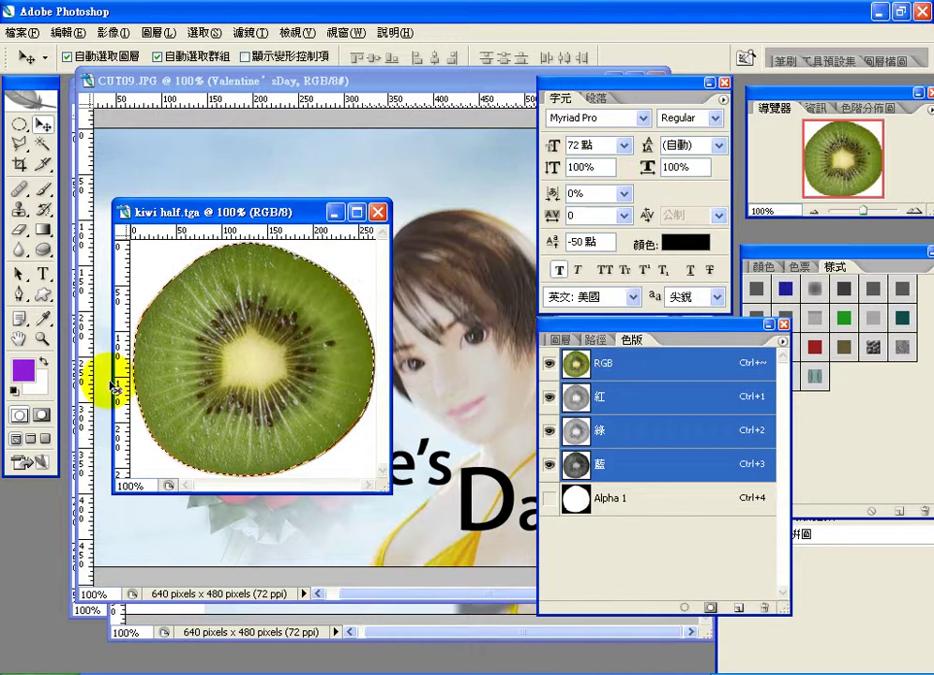
# Copy the selected kiwi slice into CUT09.JPG and place it over the first letters of "Valentine's"
pyautogui.click(66, 32)
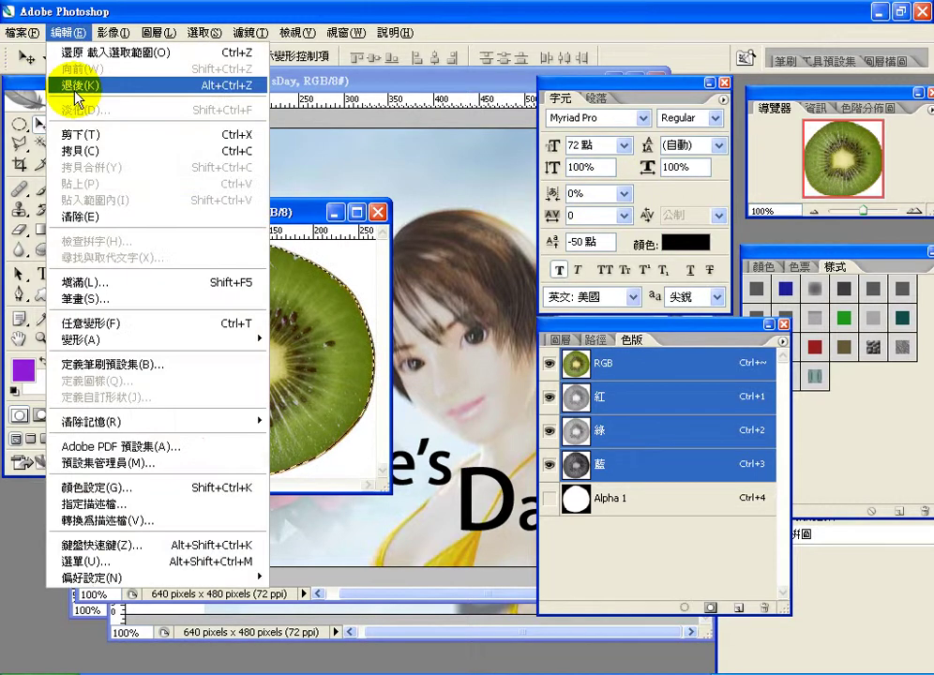
pyautogui.click(86, 160)
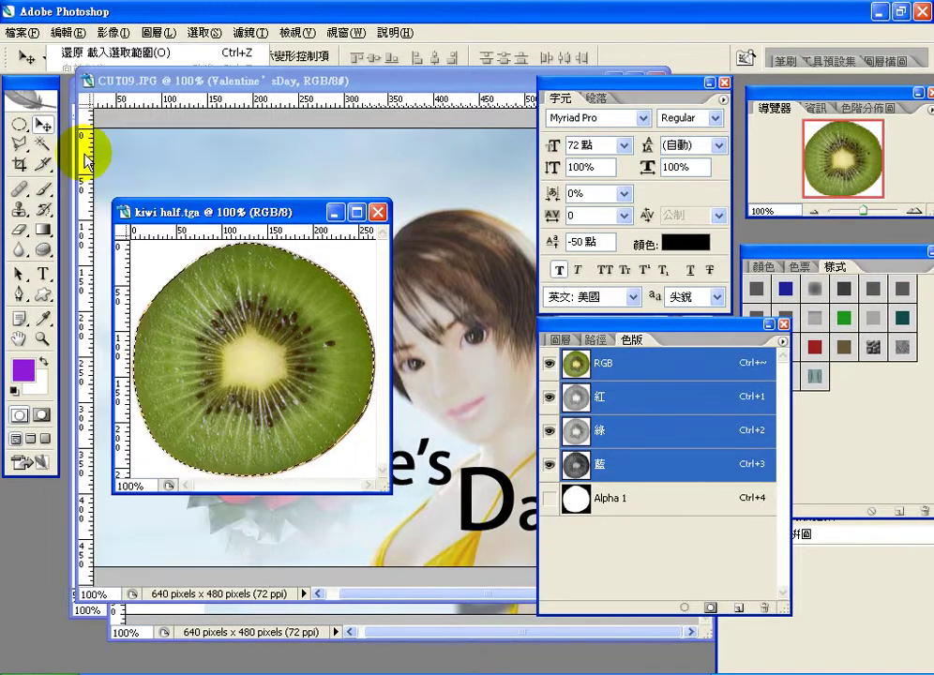
pyautogui.click(357, 86)
pyautogui.click(66, 33)
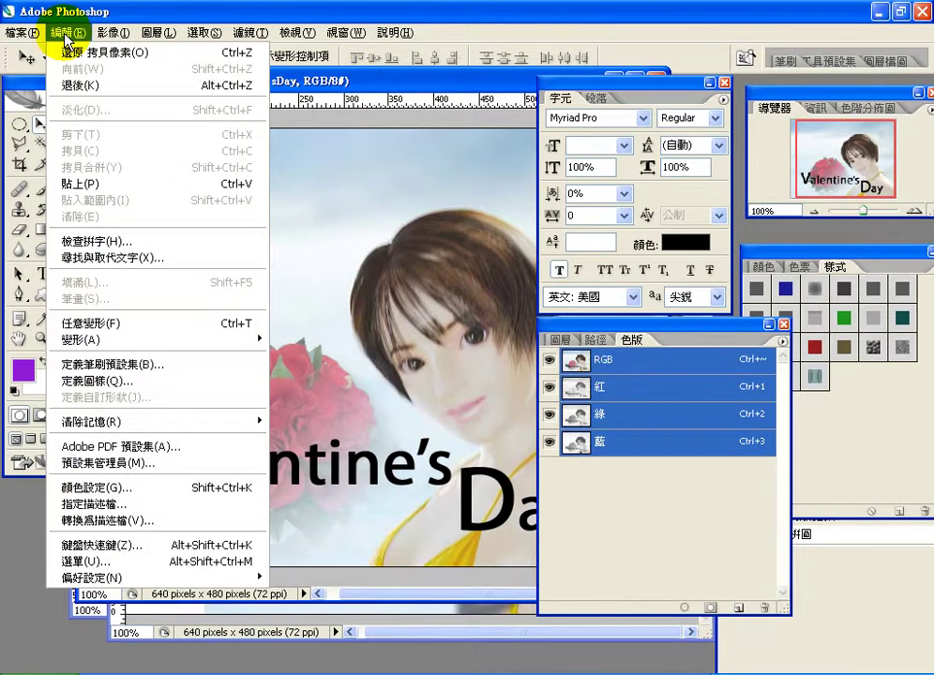
pyautogui.click(117, 179)
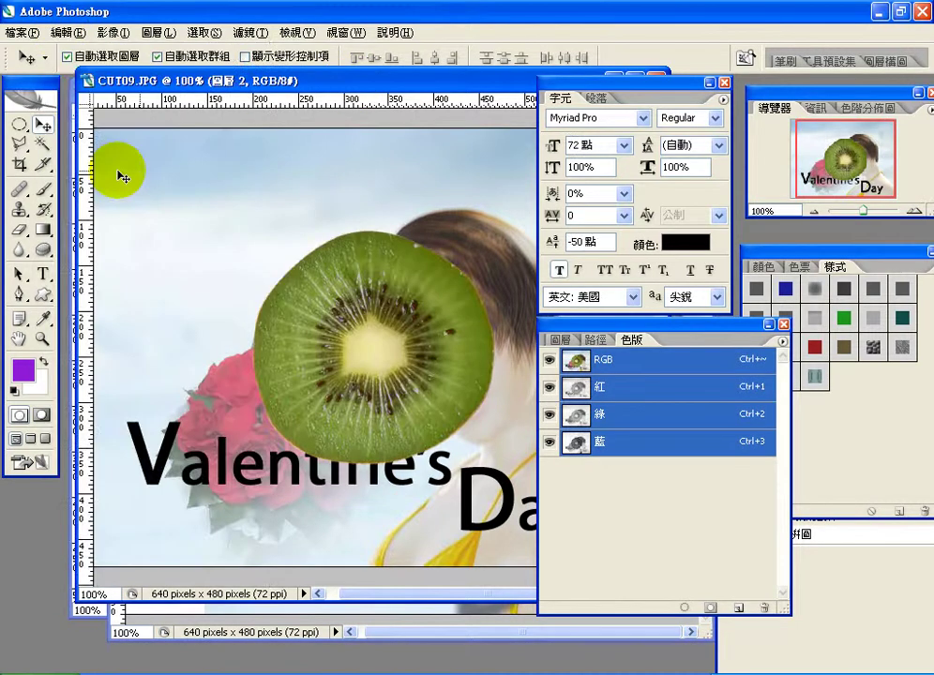
pyautogui.click(105, 28)
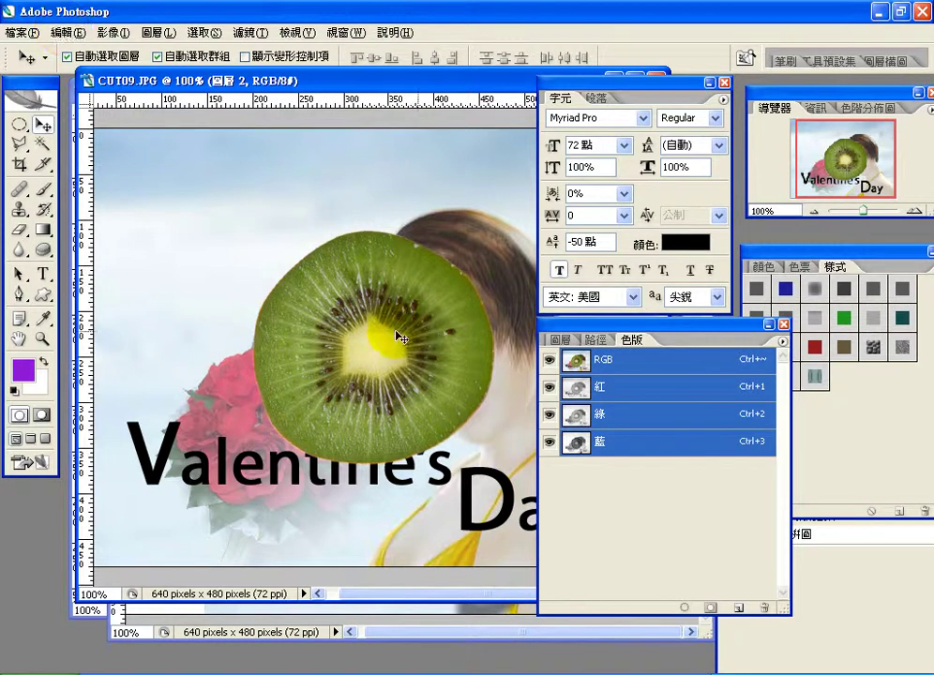
pyautogui.moveTo(398, 337); pyautogui.dragTo(244, 434)
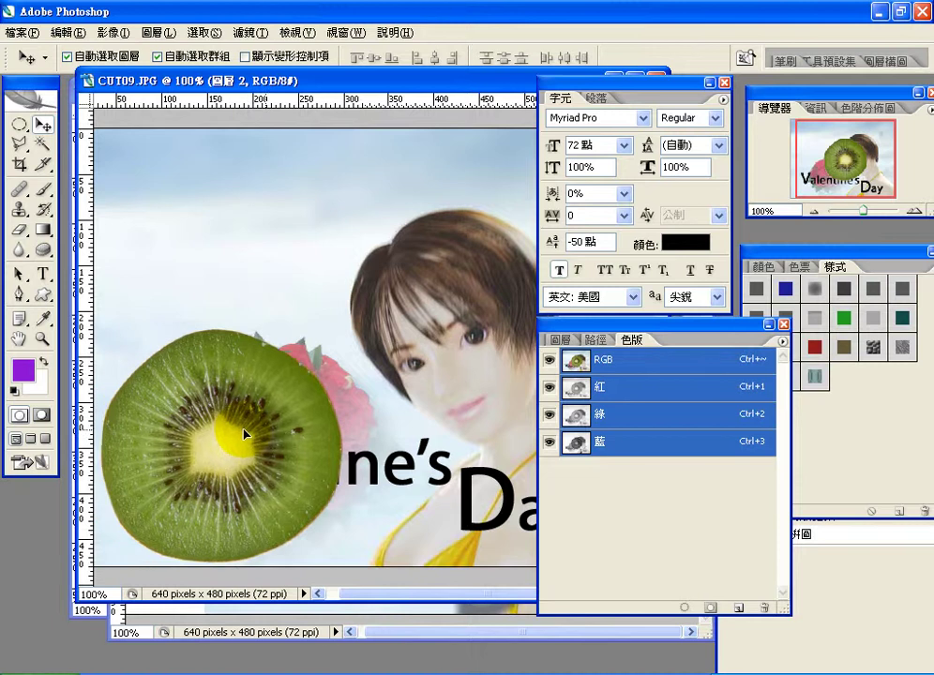
# Paste a second kiwi slice and arrange both slices side by side so they cover the lettering
pyautogui.click(68, 32)
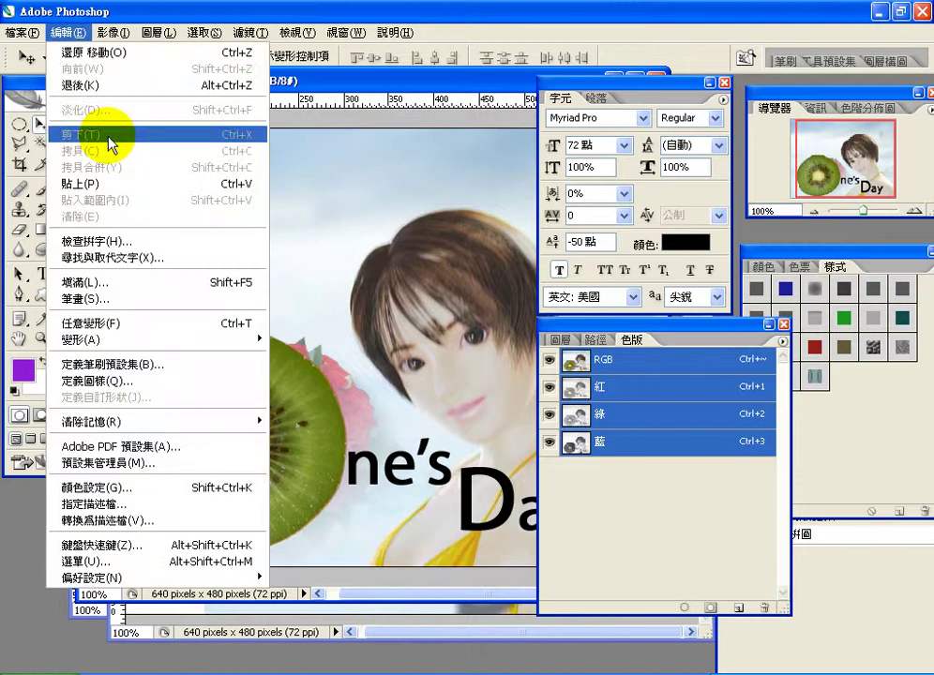
pyautogui.click(122, 184)
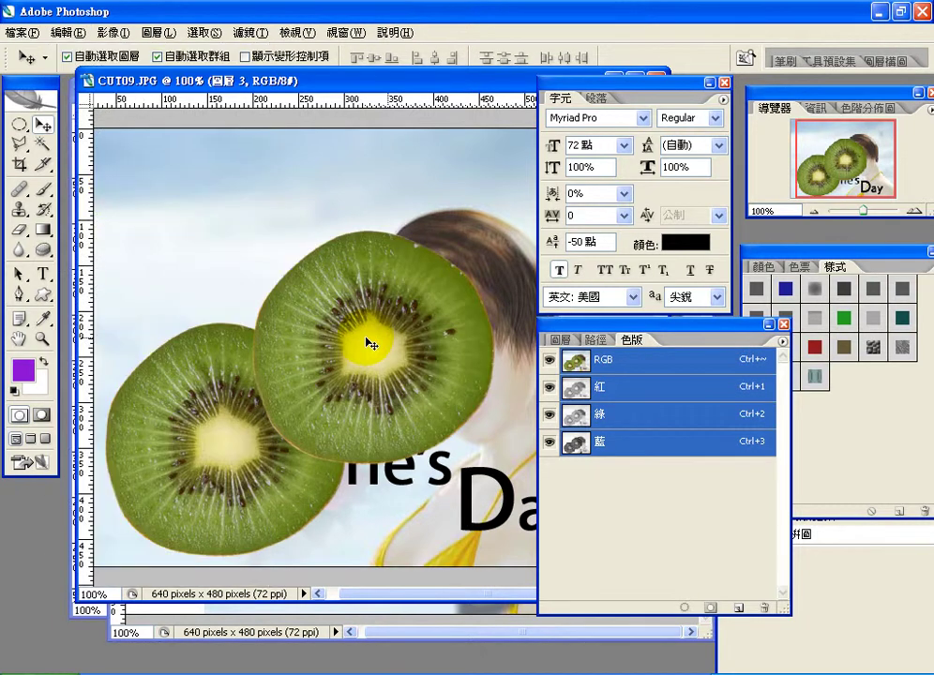
pyautogui.moveTo(372, 344); pyautogui.dragTo(508, 393)
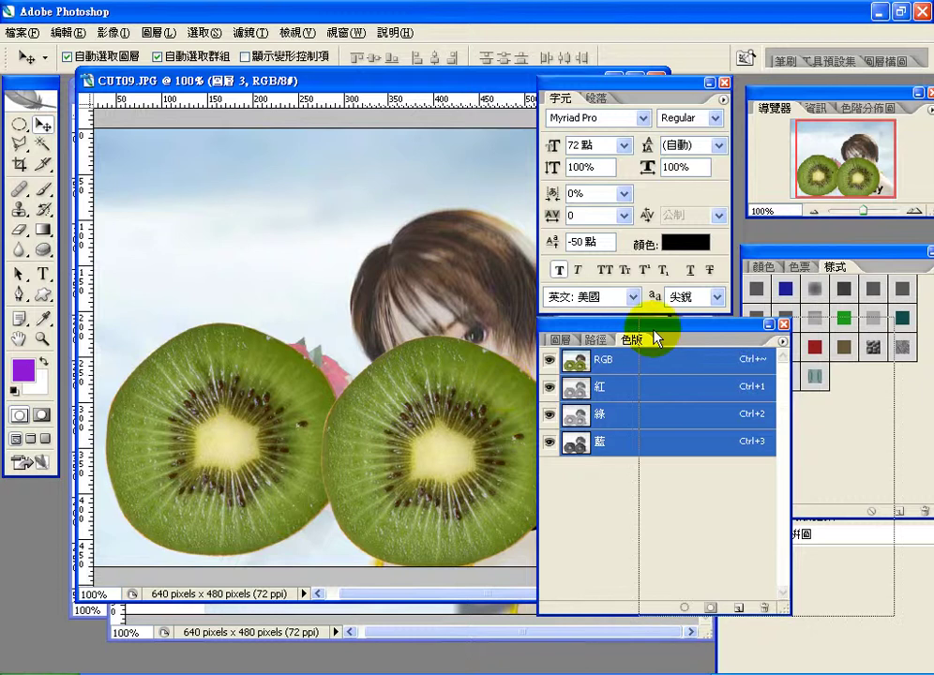
pyautogui.moveTo(653, 339); pyautogui.dragTo(755, 339)
pyautogui.moveTo(427, 449); pyautogui.dragTo(476, 449)
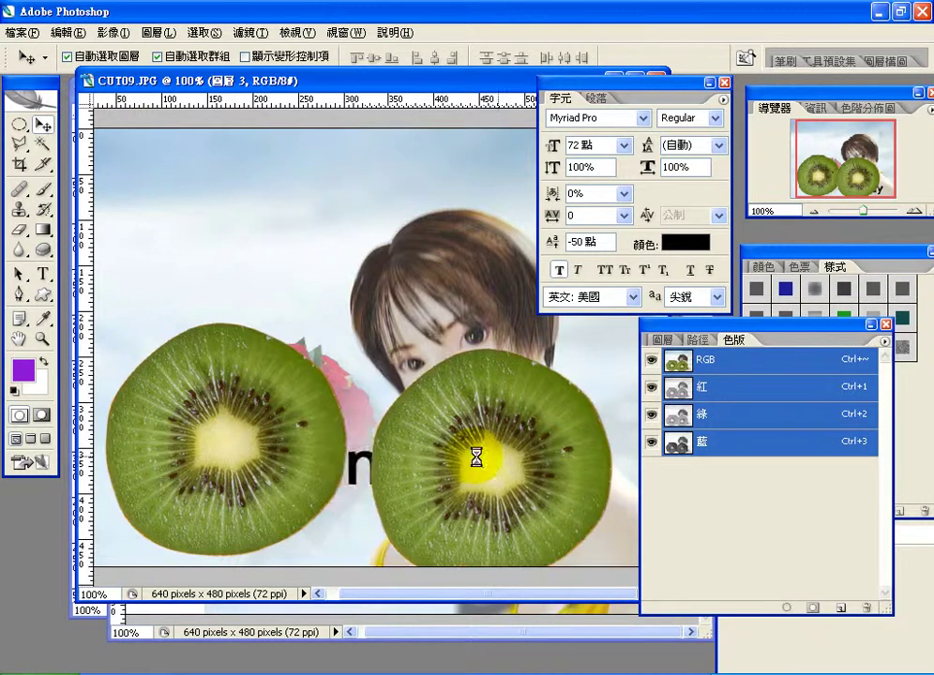
pyautogui.moveTo(280, 463); pyautogui.dragTo(306, 478)
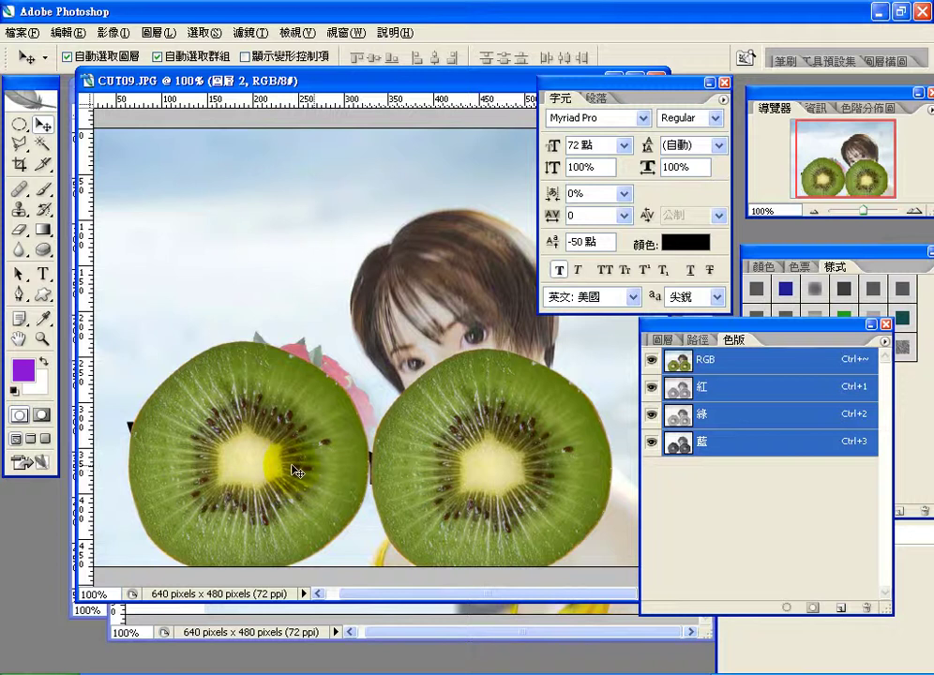
pyautogui.click(635, 326)
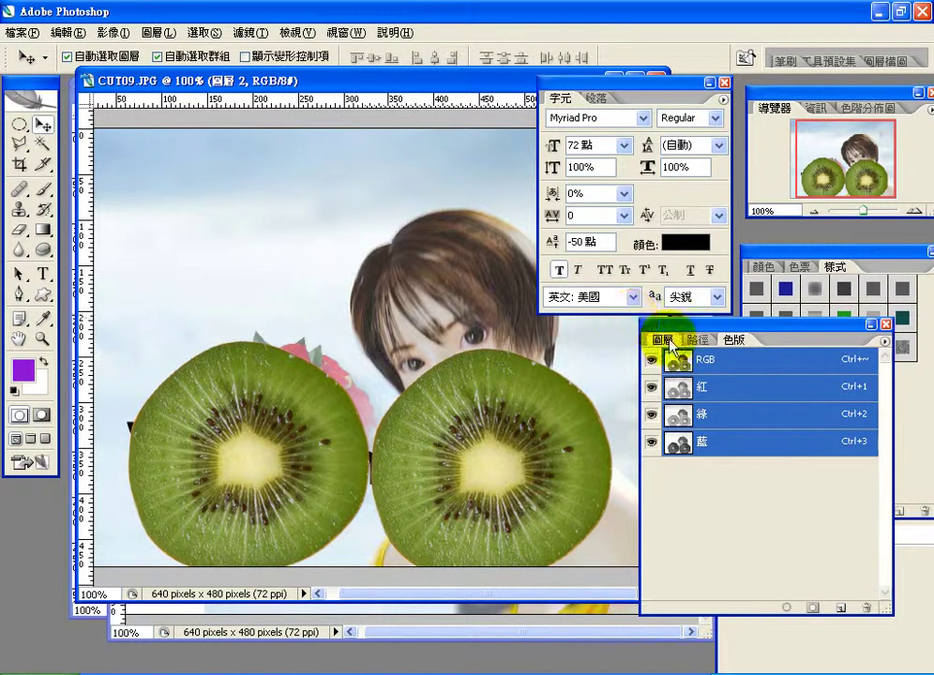
# Merge the two kiwi slice layers, 圖層 2 and 圖層 3, into a single layer above the Valentine'sDay text
pyautogui.click(664, 340)
pyautogui.click(683, 410)
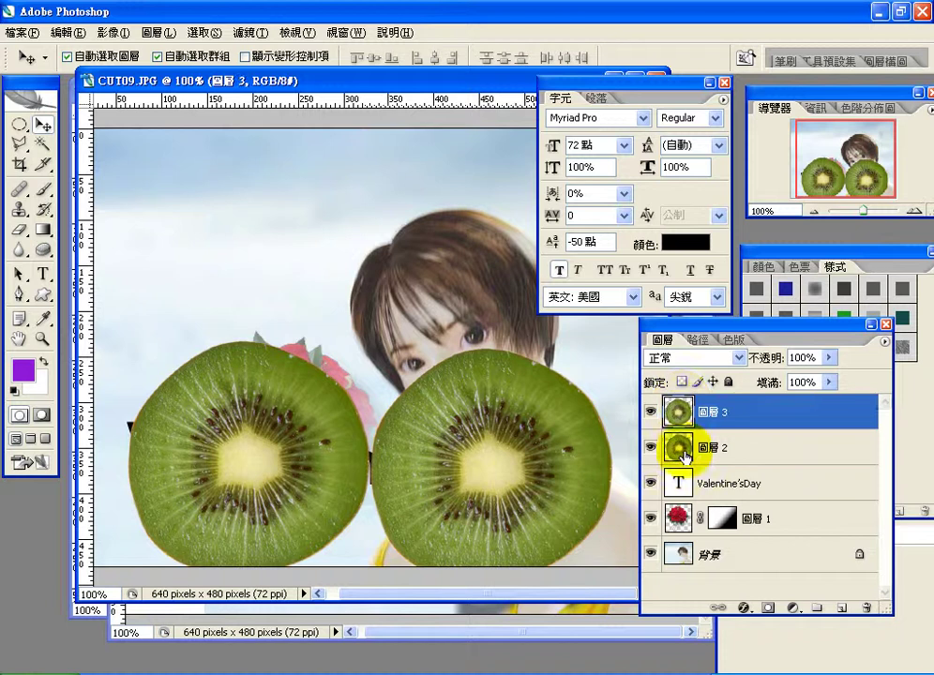
pyautogui.click(686, 487)
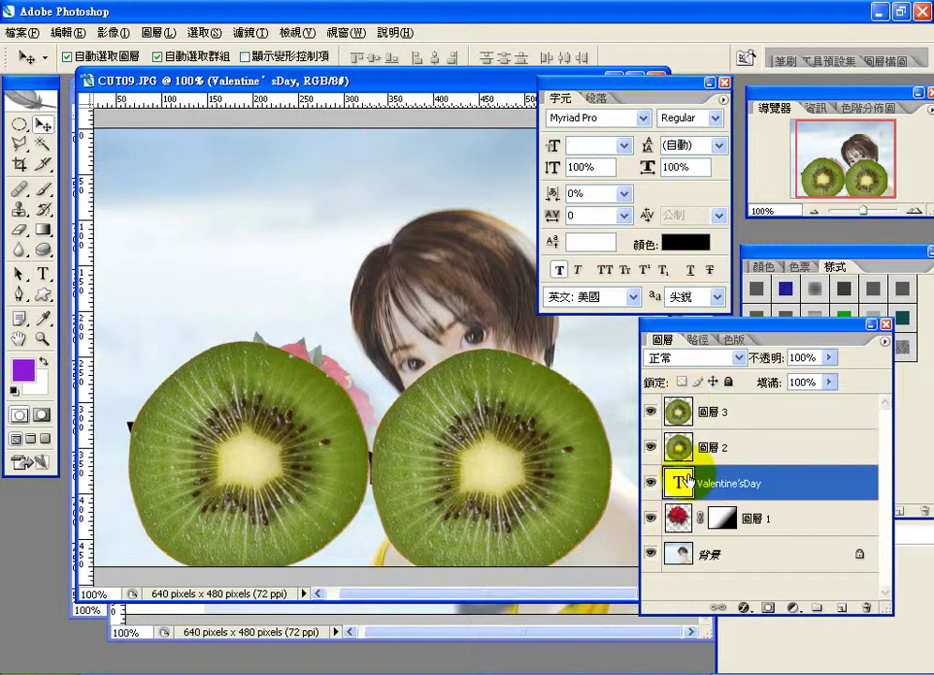
pyautogui.click(702, 413)
pyautogui.click(706, 451)
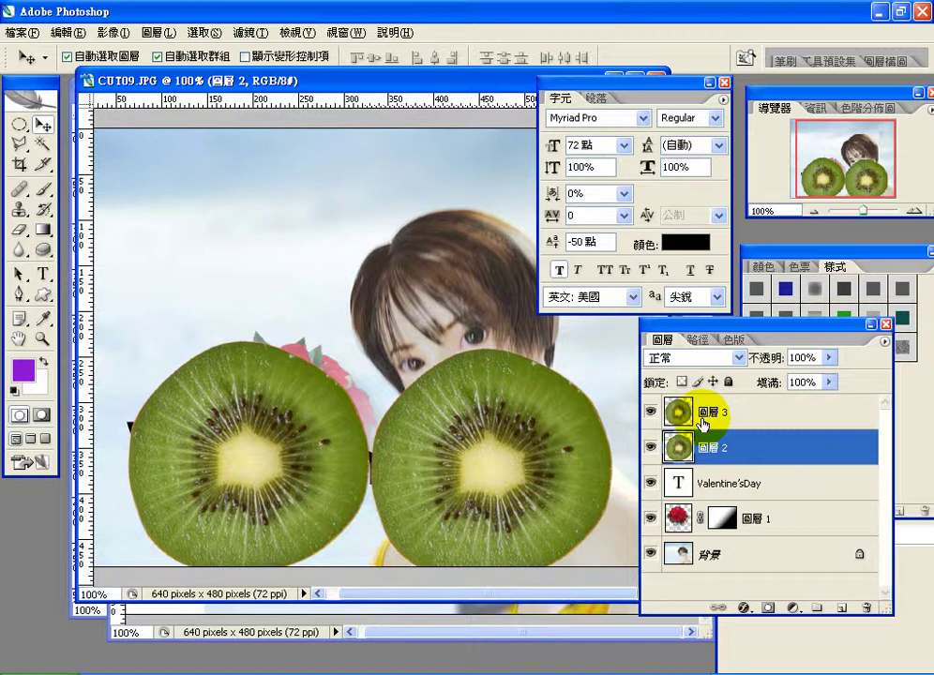
pyautogui.keyDown('shift'); pyautogui.click(707, 417); pyautogui.keyUp('shift')
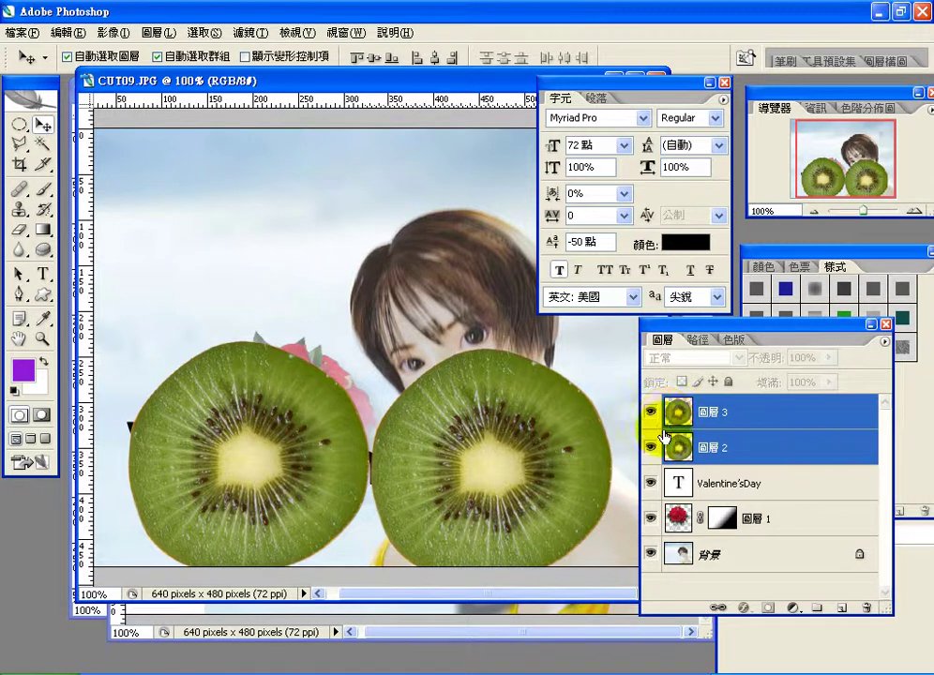
pyautogui.click(884, 342)
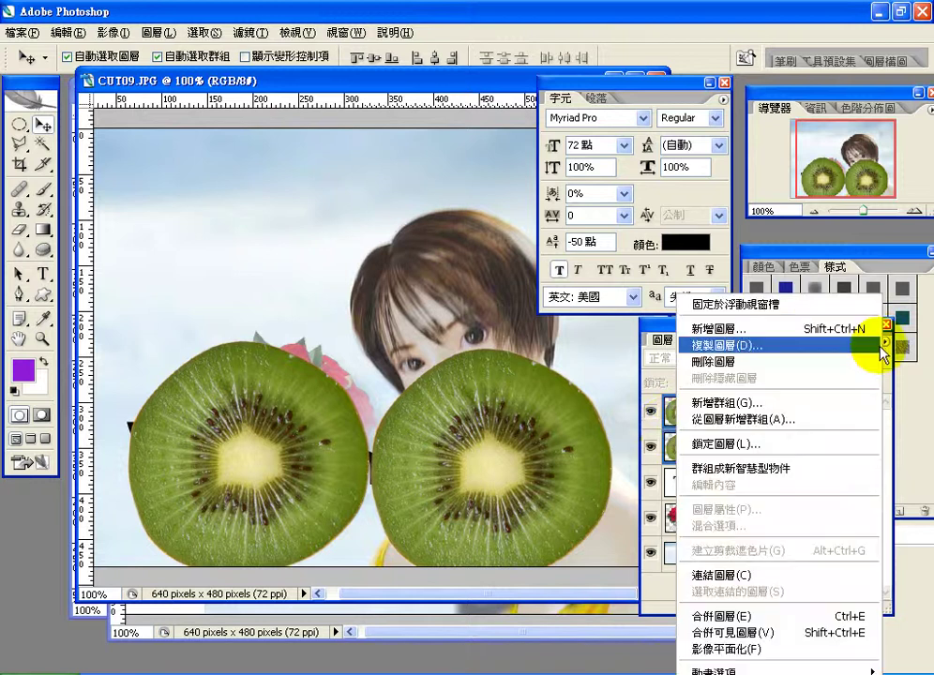
pyautogui.click(821, 617)
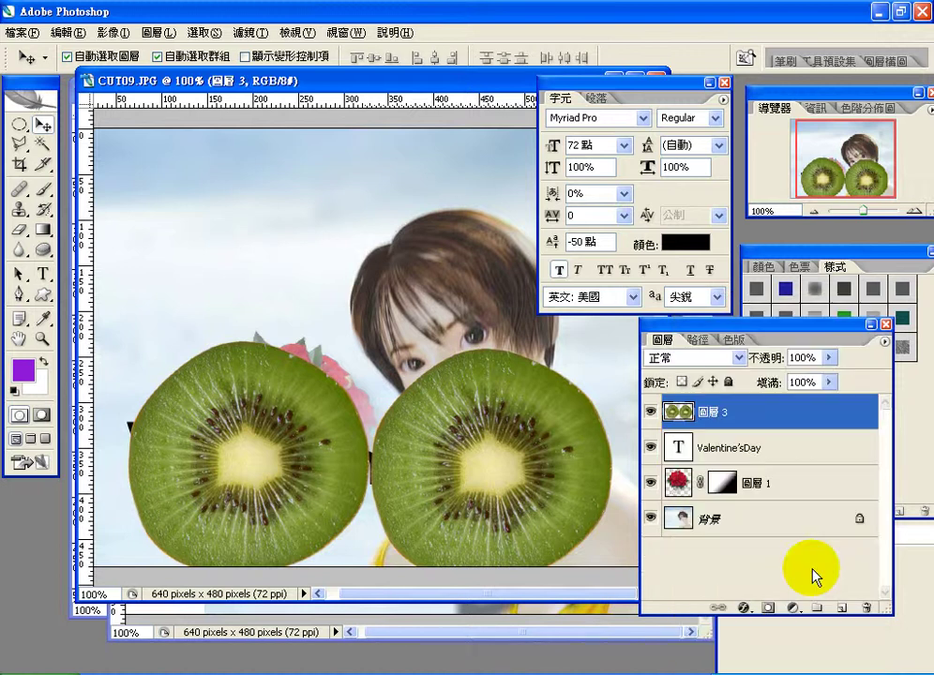
pyautogui.moveTo(781, 416); pyautogui.dragTo(774, 446)
pyautogui.click(773, 448)
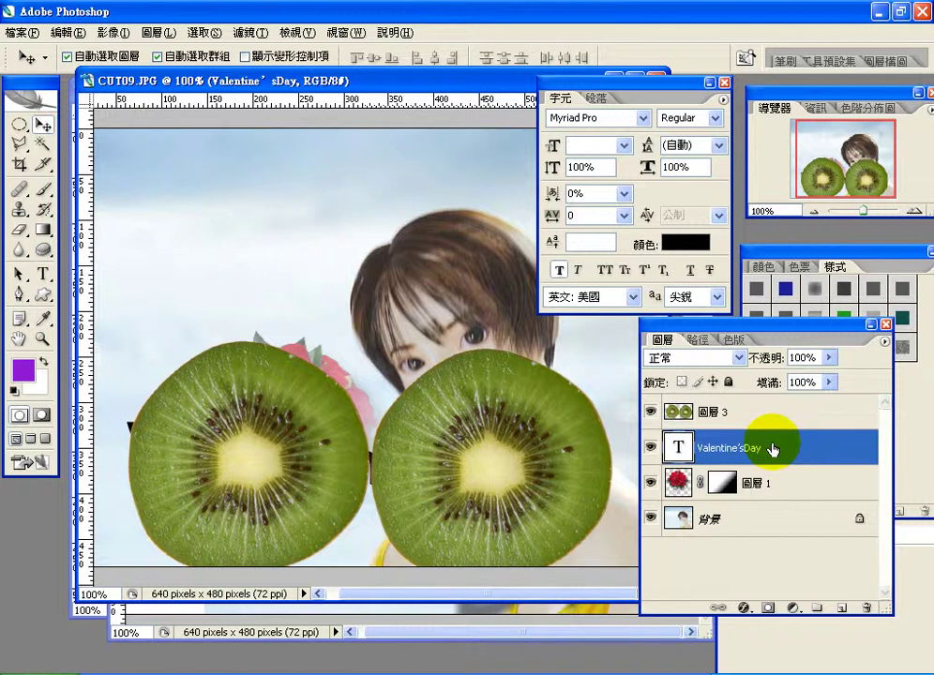
pyautogui.click(160, 36)
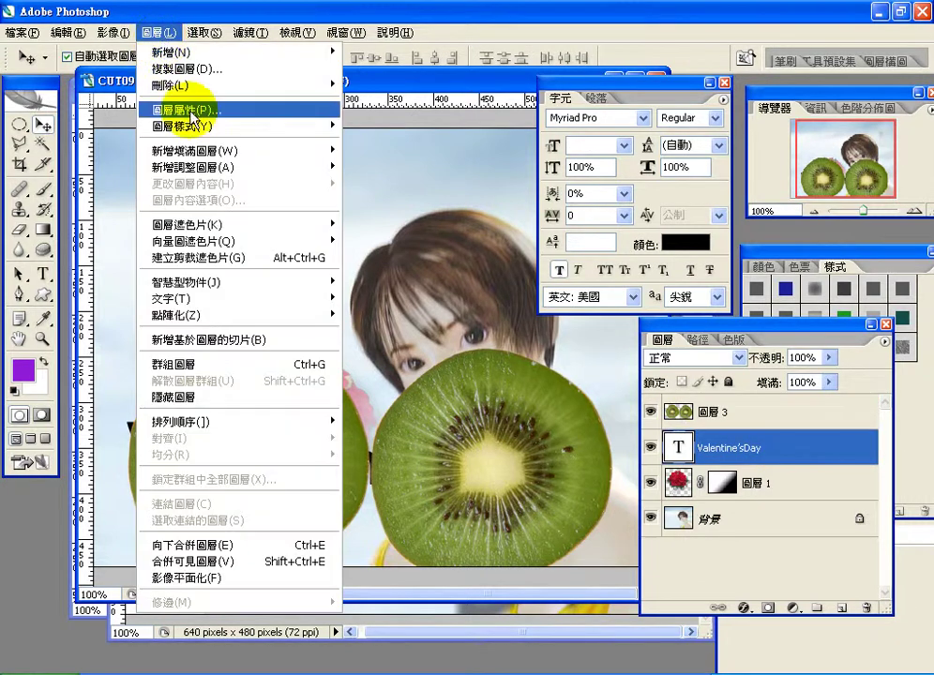
pyautogui.moveTo(216, 227)
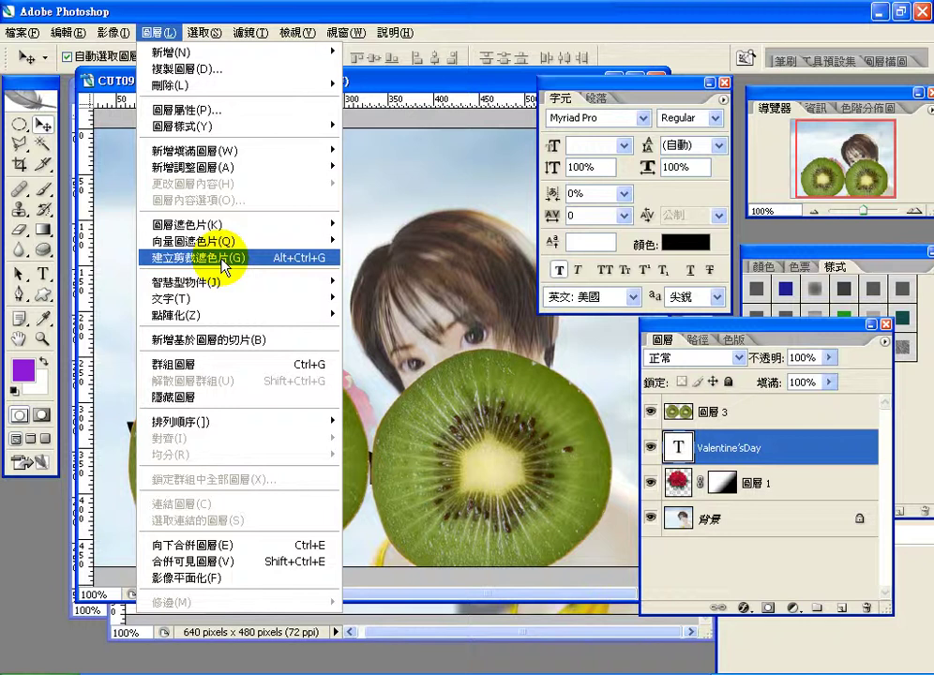
pyautogui.click(225, 266)
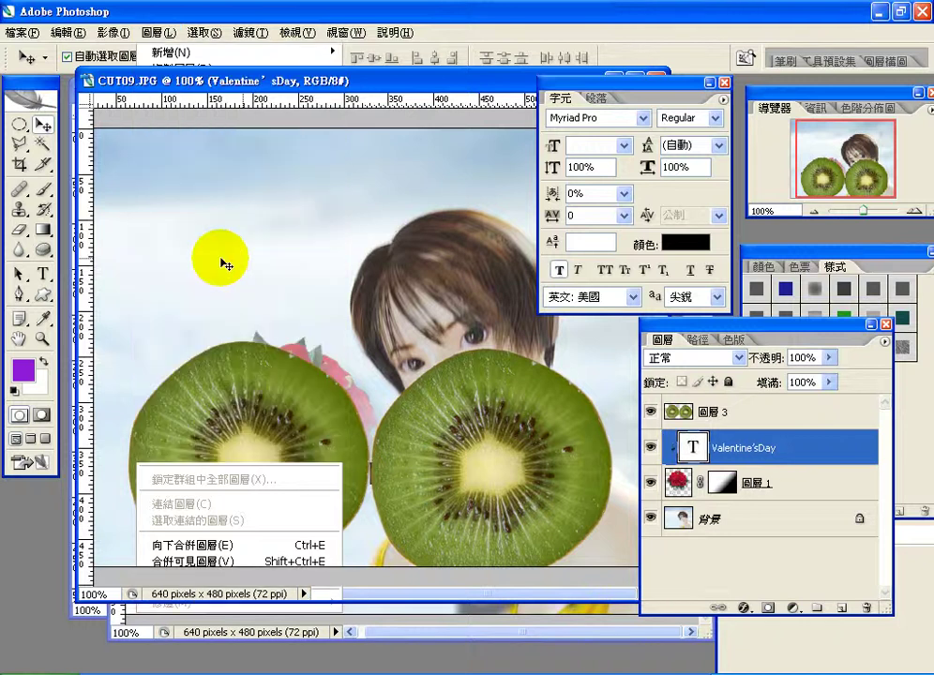
pyautogui.hotkey('ctrl', 'z')
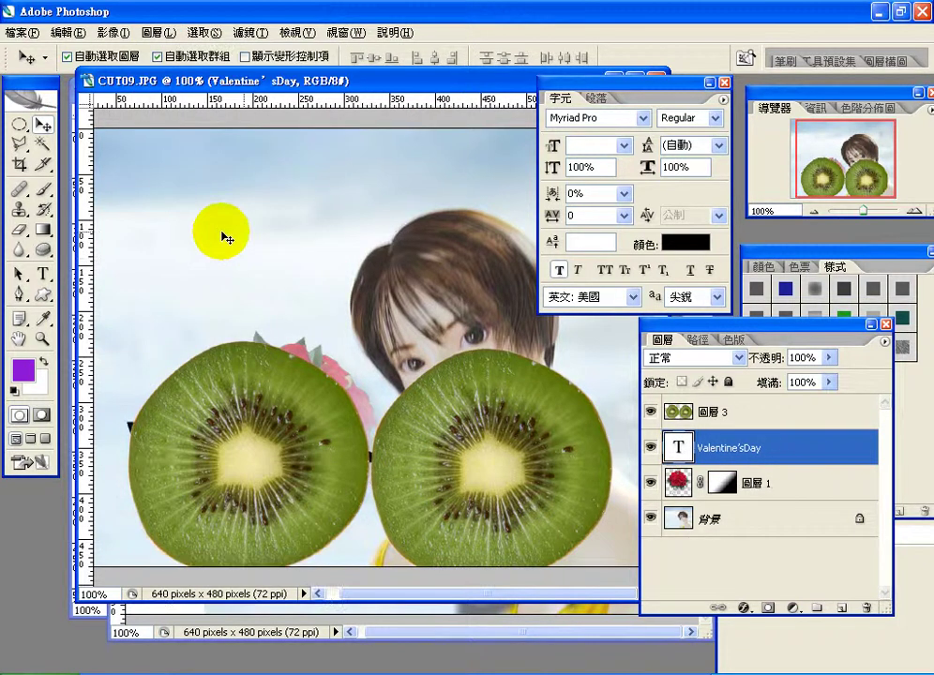
# Try clipping the merged kiwi layer to the Valentine'sDay text layer and release the clipping mask again
pyautogui.click(688, 412)
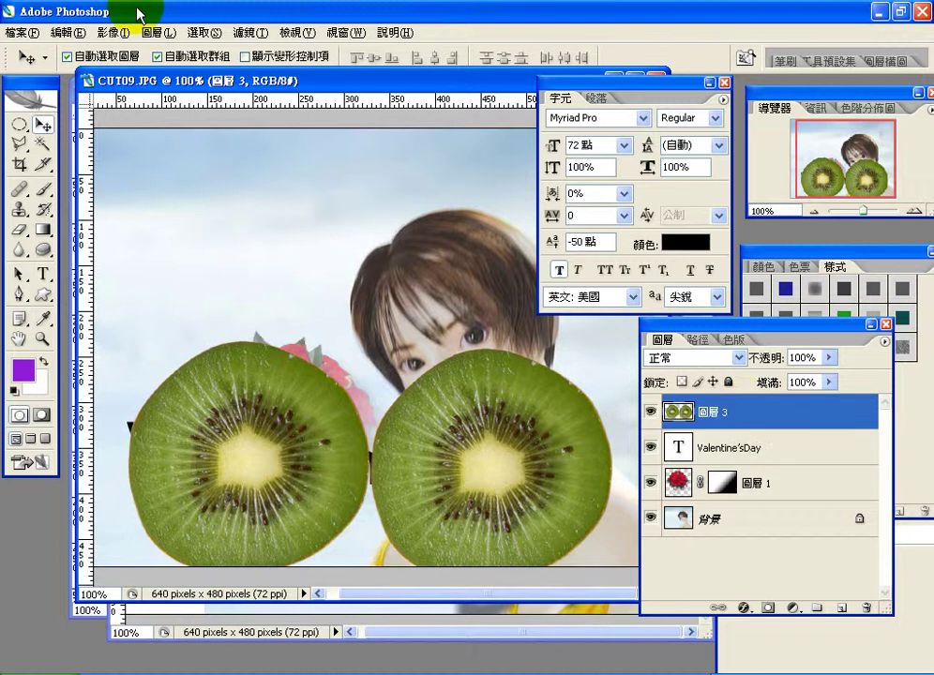
pyautogui.click(158, 32)
pyautogui.click(230, 256)
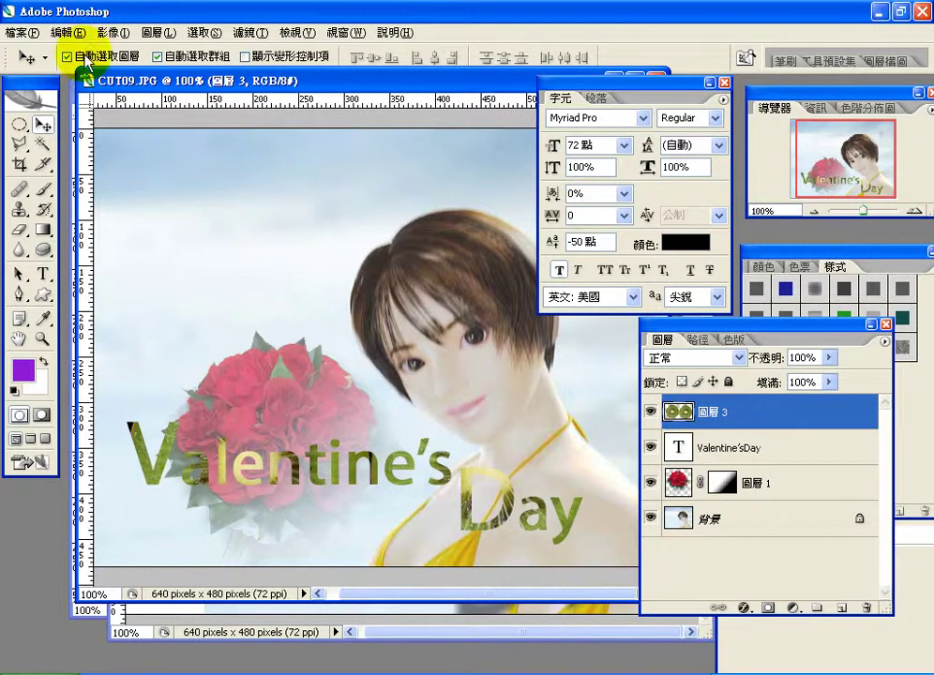
pyautogui.hotkey('ctrl', 'z')
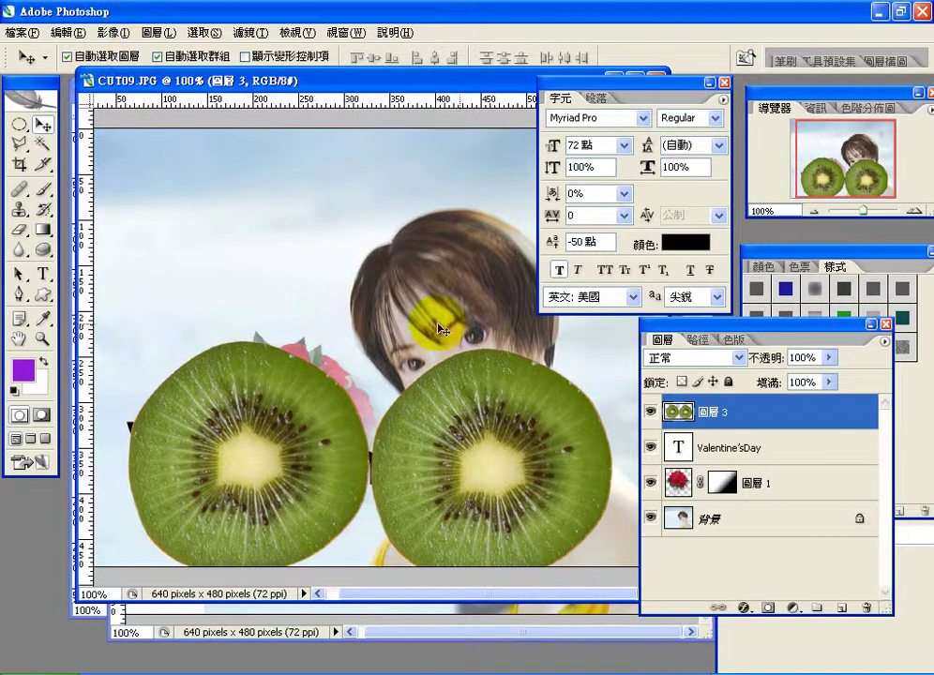
pyautogui.keyDown('alt'); pyautogui.click(748, 430); pyautogui.keyUp('alt')
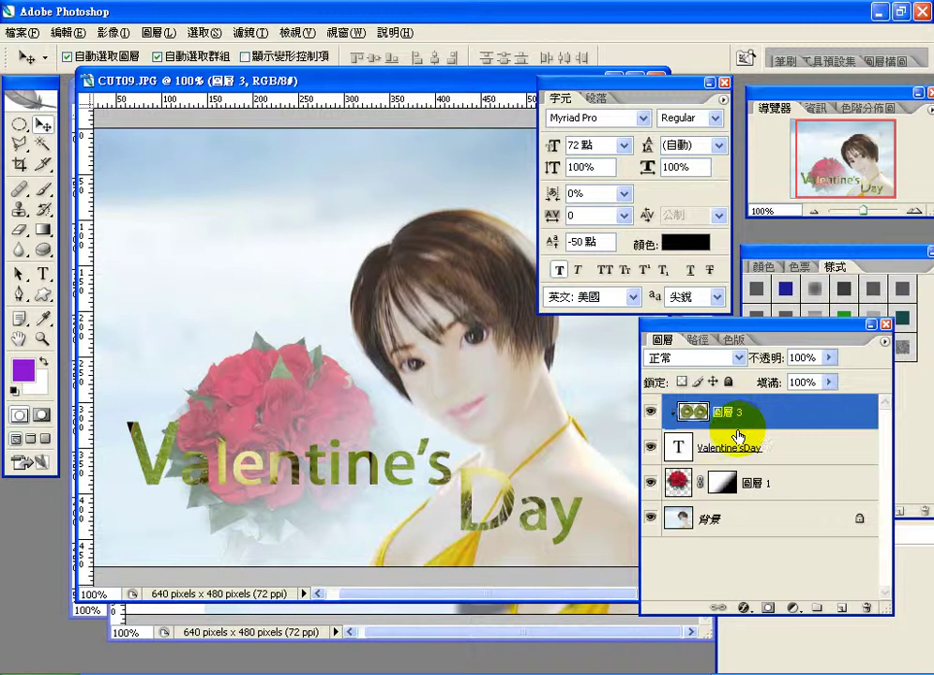
pyautogui.keyDown('alt'); pyautogui.click(746, 430); pyautogui.keyUp('alt')
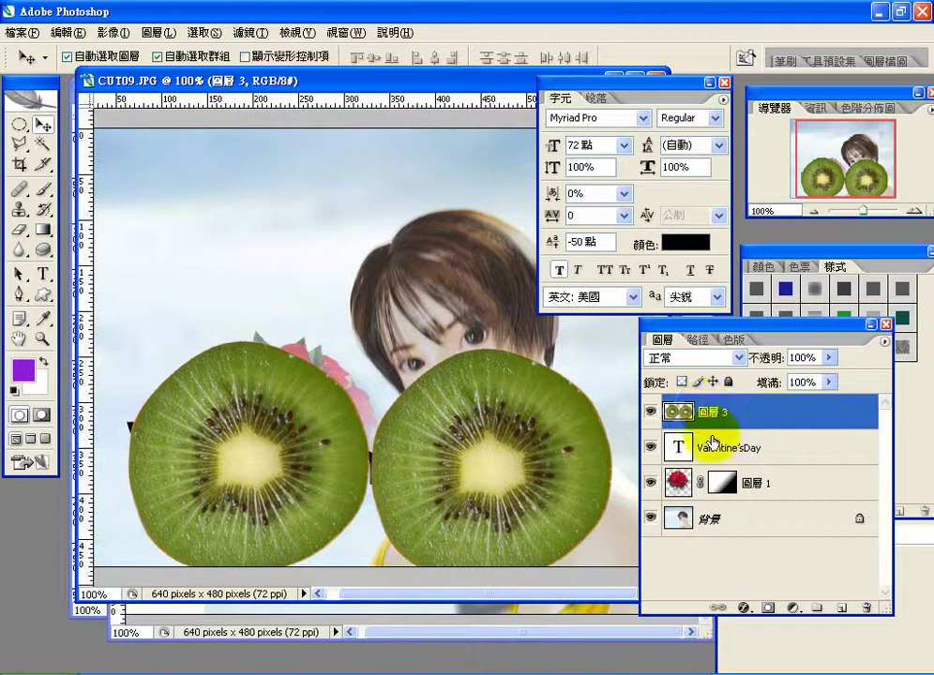
# Clip the kiwi layer 圖層 3 to the Valentine'sDay text and shift the slices so kiwi texture fills every letter
pyautogui.click(741, 450)
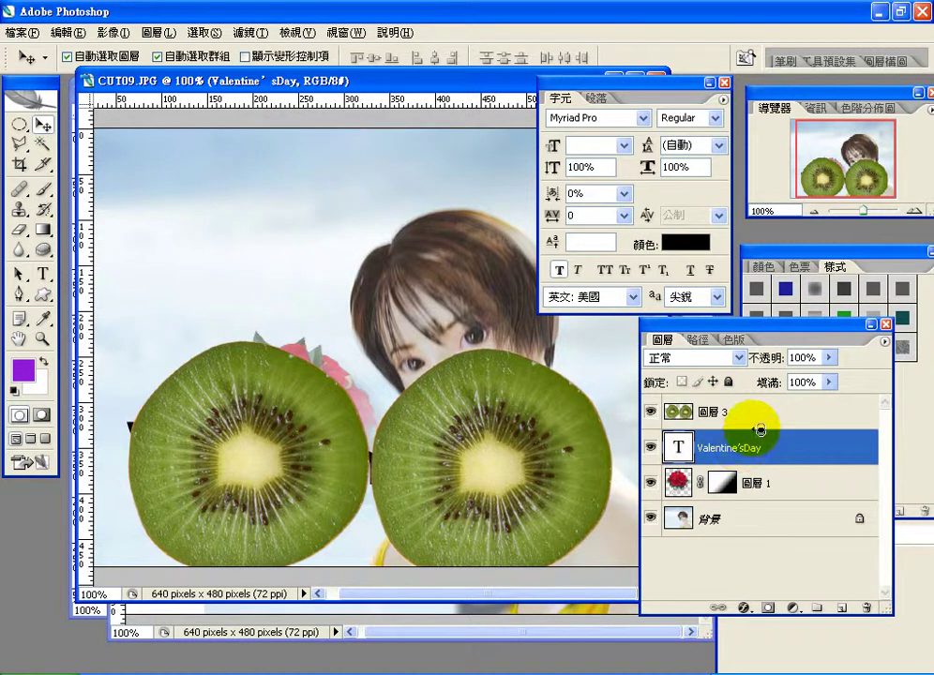
pyautogui.keyDown('alt'); pyautogui.click(760, 430); pyautogui.keyUp('alt')
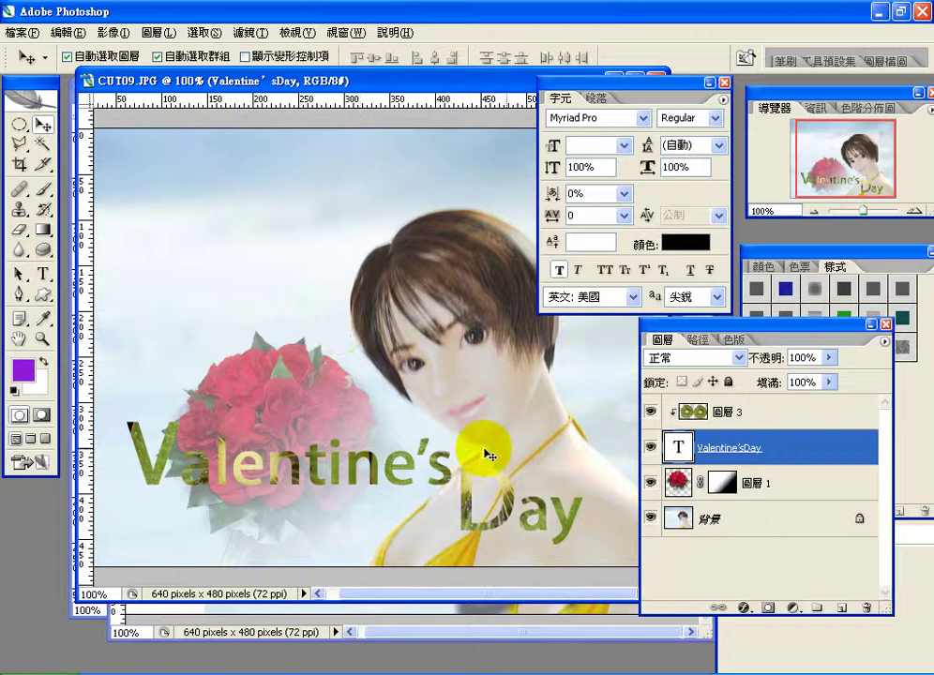
pyautogui.click(693, 413)
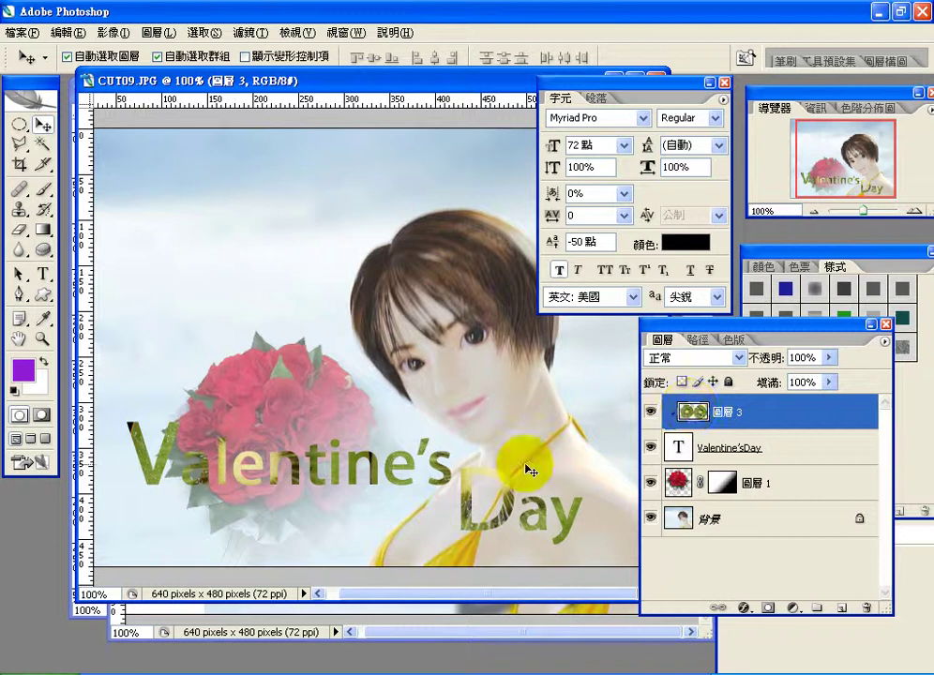
pyautogui.moveTo(530, 469); pyautogui.dragTo(574, 504)
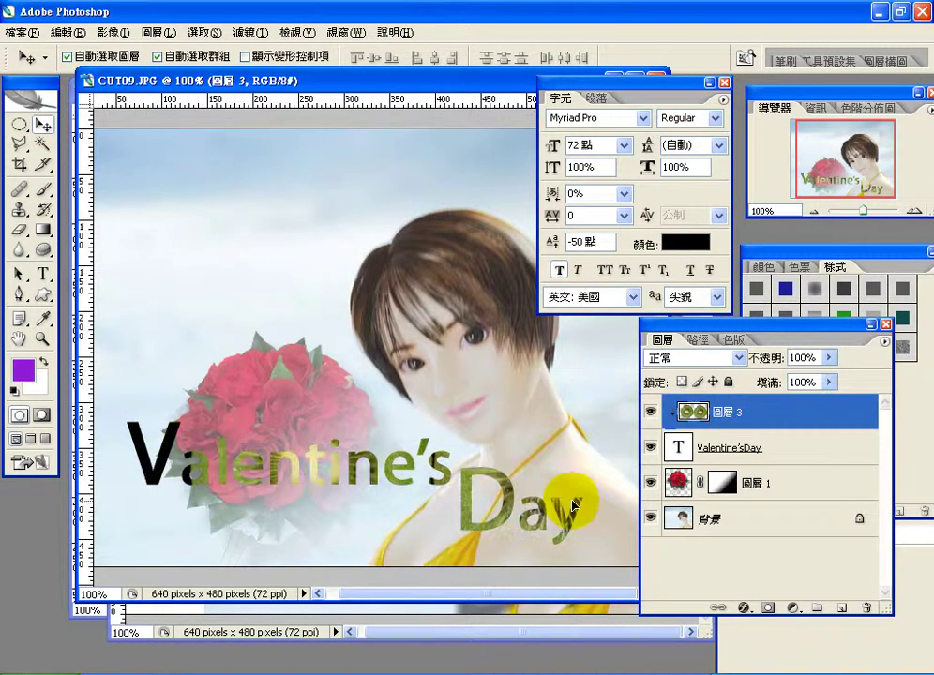
pyautogui.moveTo(574, 504); pyautogui.dragTo(145, 440)
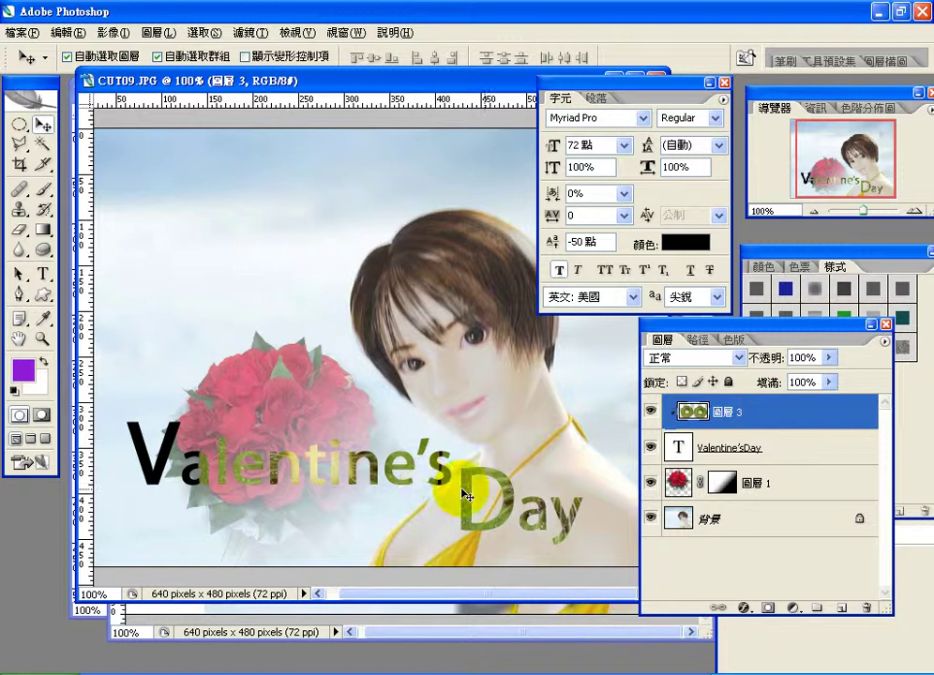
pyautogui.moveTo(467, 494); pyautogui.dragTo(357, 487)
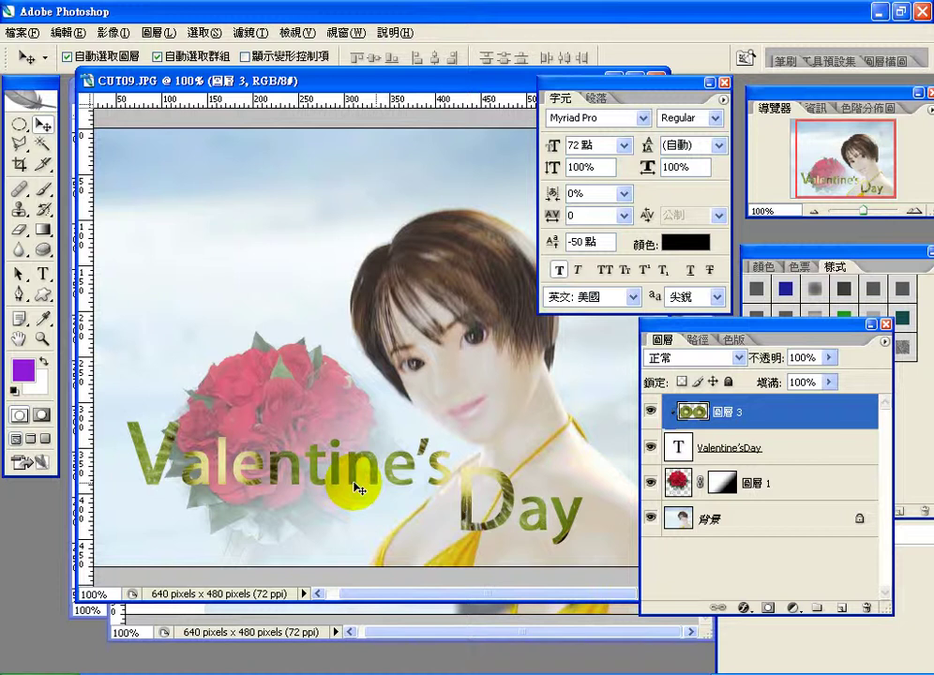
# Add a drop shadow layer style to the Valentine'sDay text layer
pyautogui.click(674, 450)
pyautogui.click(672, 449)
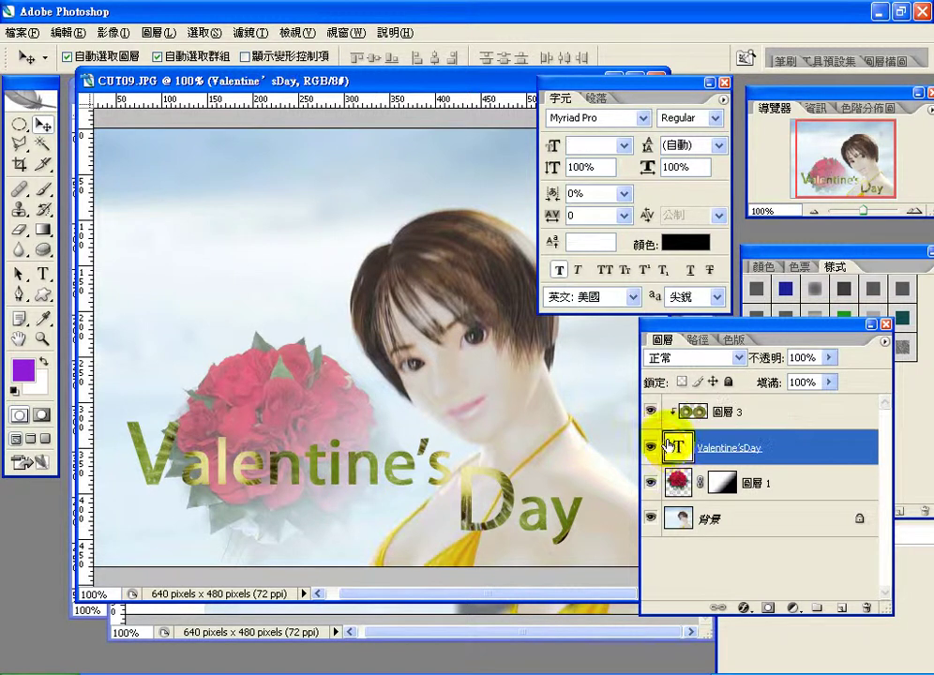
pyautogui.click(462, 524)
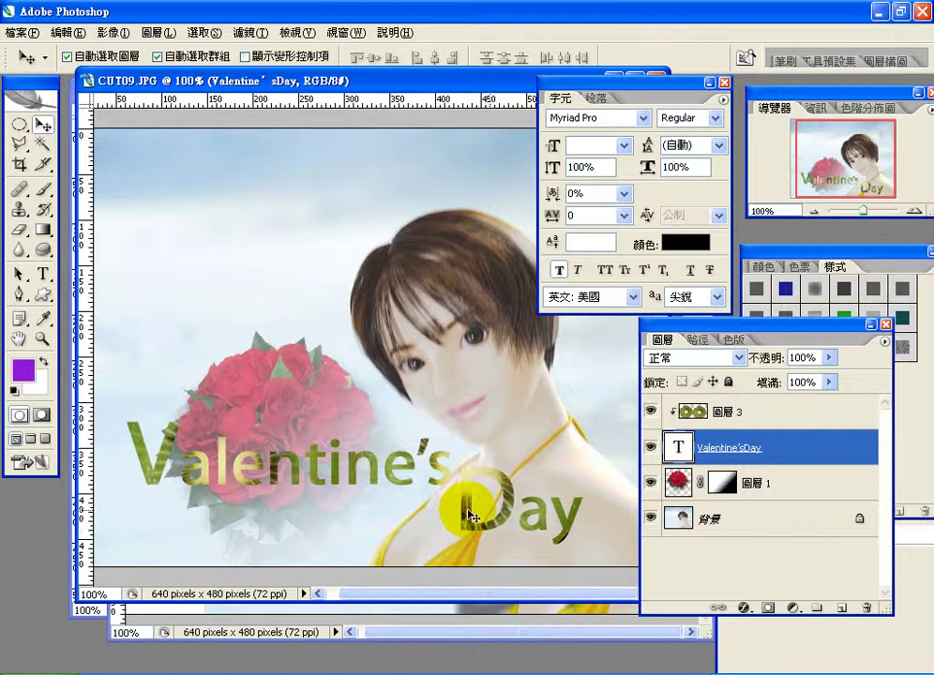
pyautogui.click(743, 610)
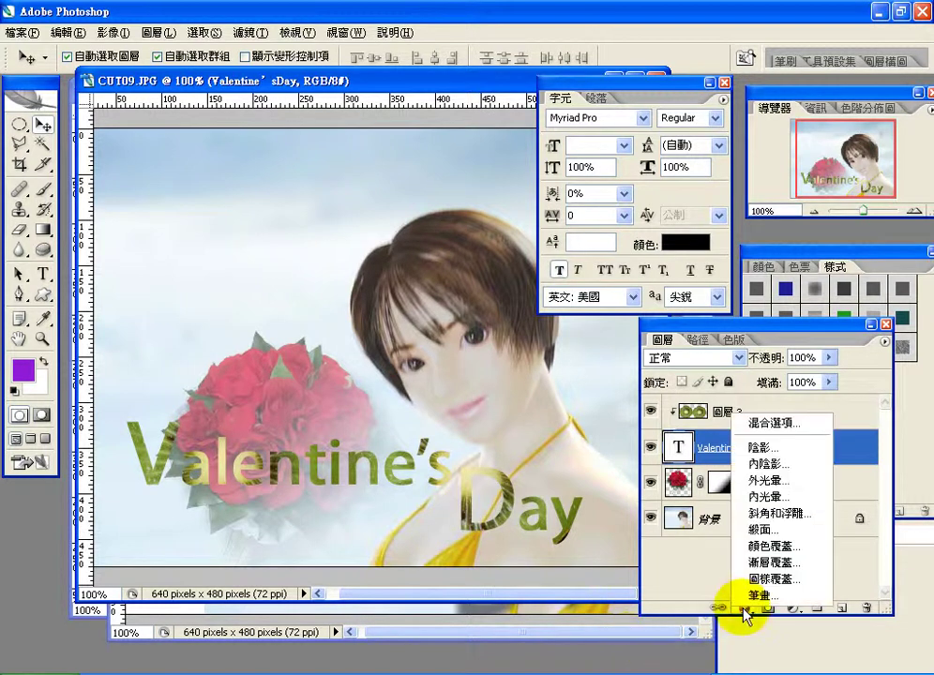
pyautogui.click(751, 450)
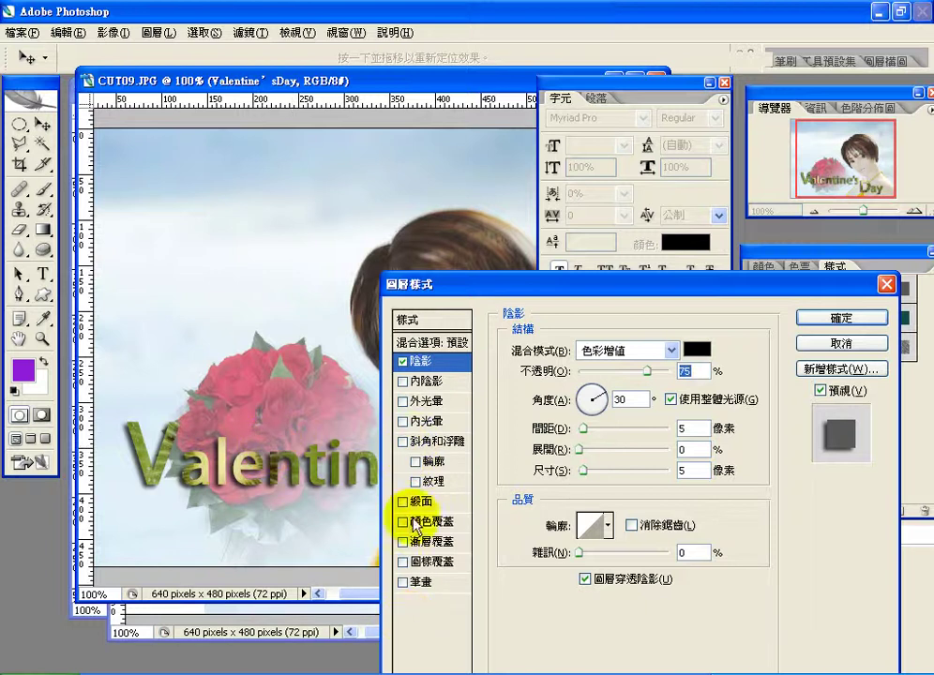
# Give the lettering a Bevel and Emboss in Pillow Emboss (枕狀浮雕) style with 161% depth and 9-pixel size, and apply the layer style
pyautogui.click(419, 445)
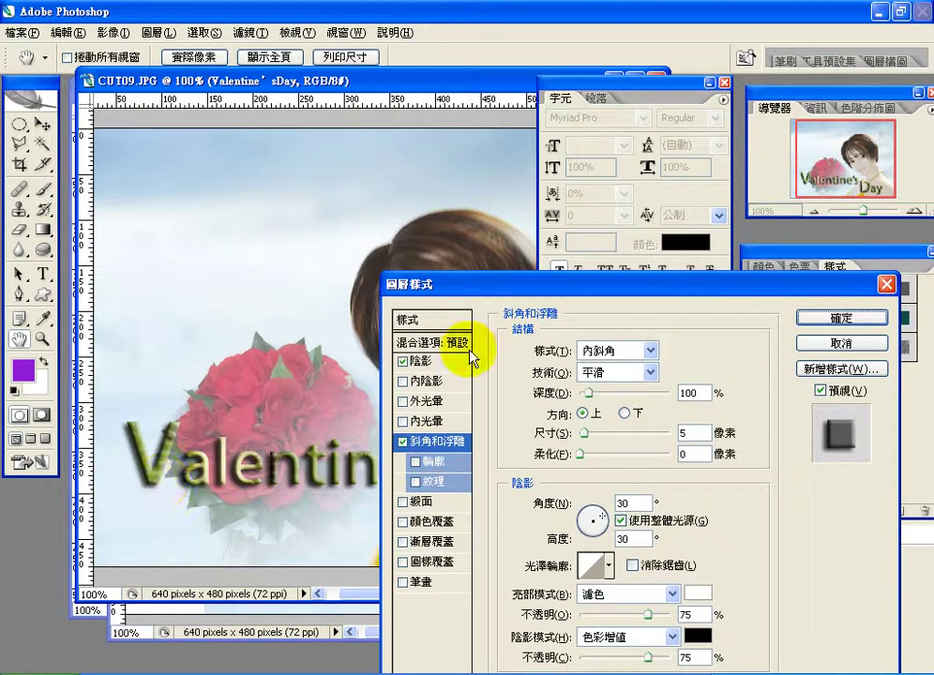
pyautogui.click(603, 362)
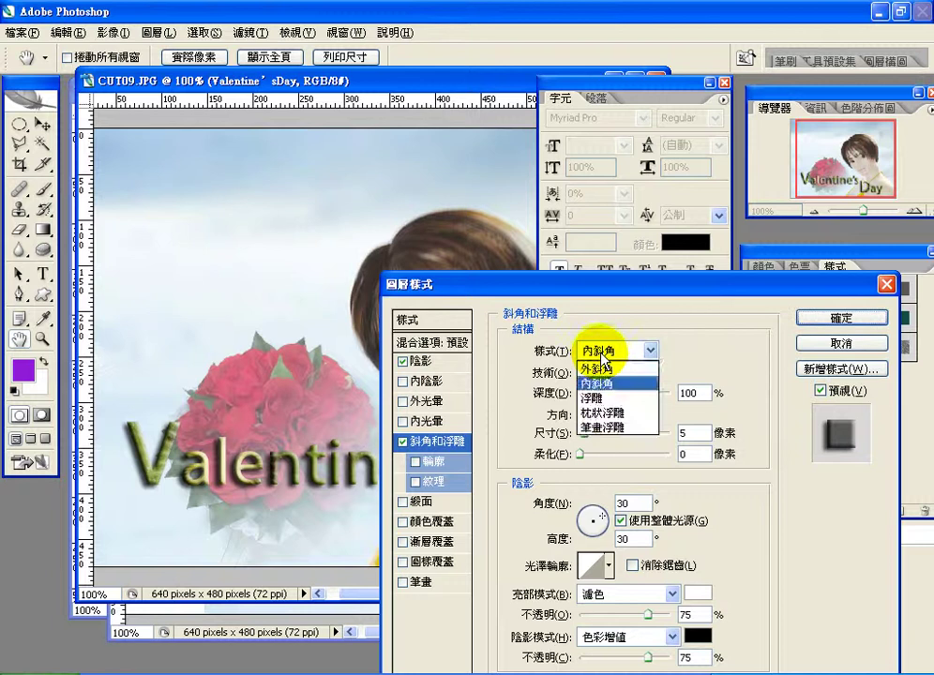
pyautogui.click(600, 398)
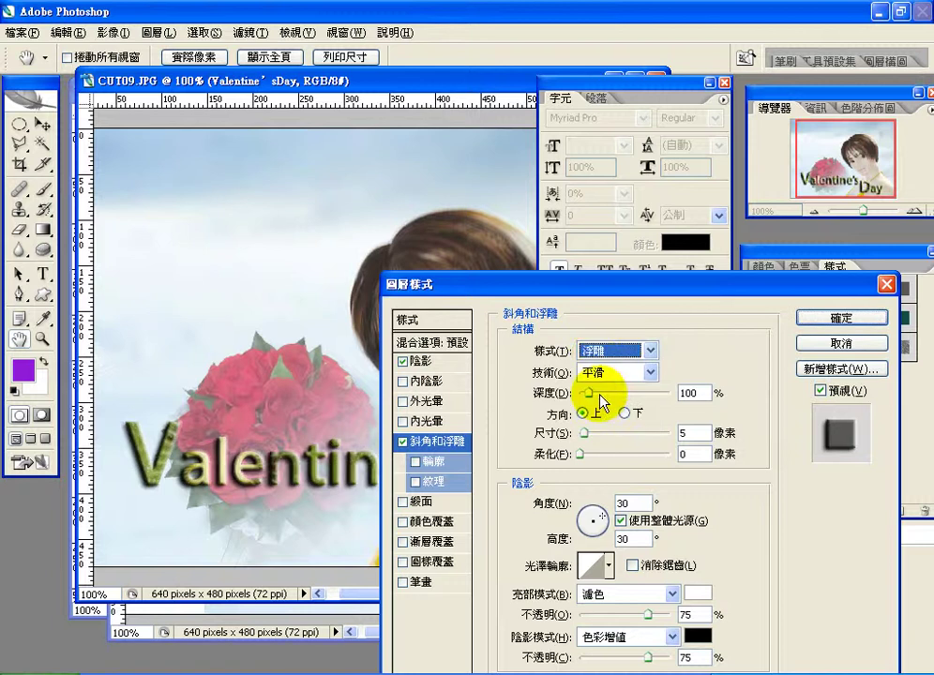
pyautogui.click(610, 351)
pyautogui.click(603, 413)
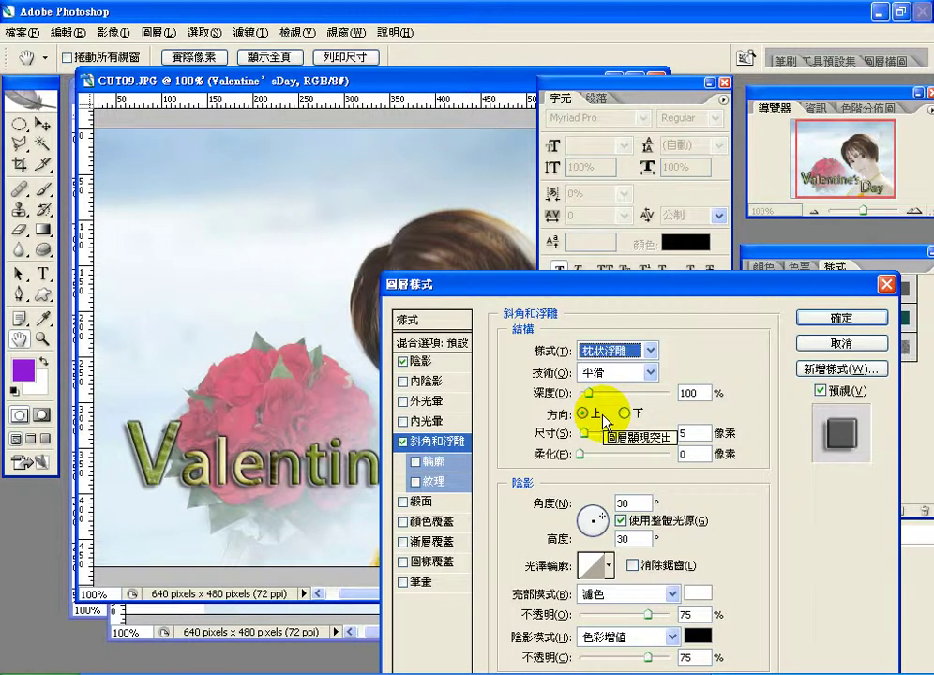
pyautogui.moveTo(589, 398); pyautogui.dragTo(595, 398)
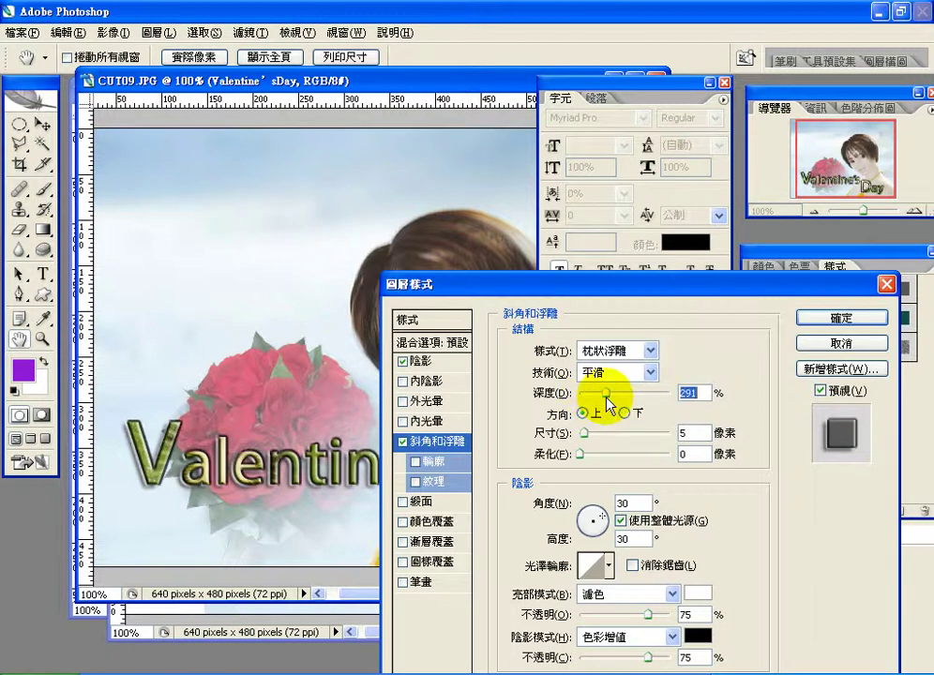
pyautogui.click(585, 433)
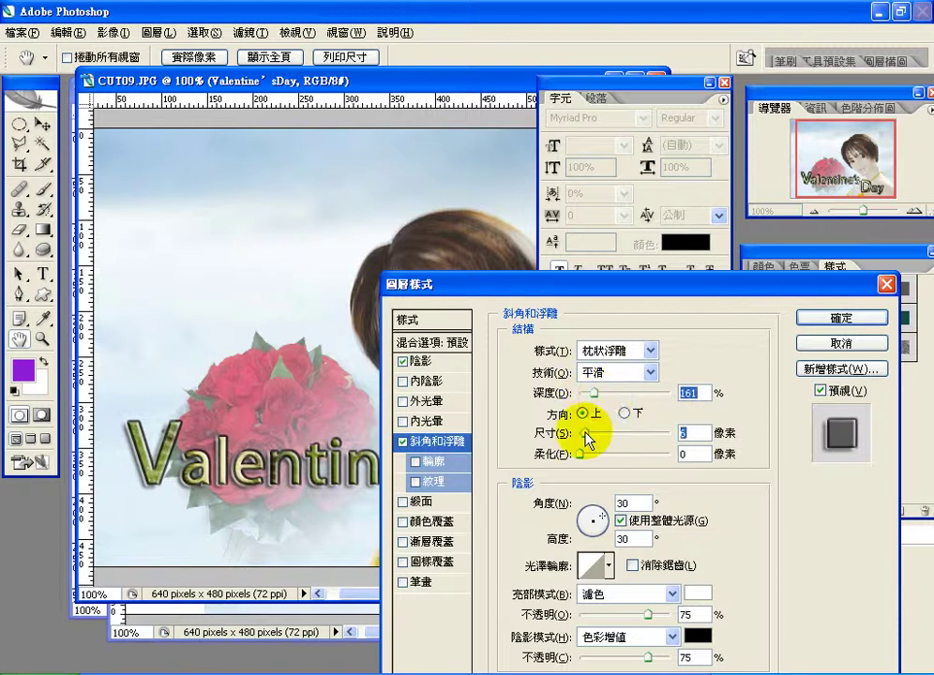
pyautogui.moveTo(585, 433)
pyautogui.mouseDown()
pyautogui.moveTo(596, 435)
pyautogui.moveTo(589, 434)
pyautogui.mouseUp()
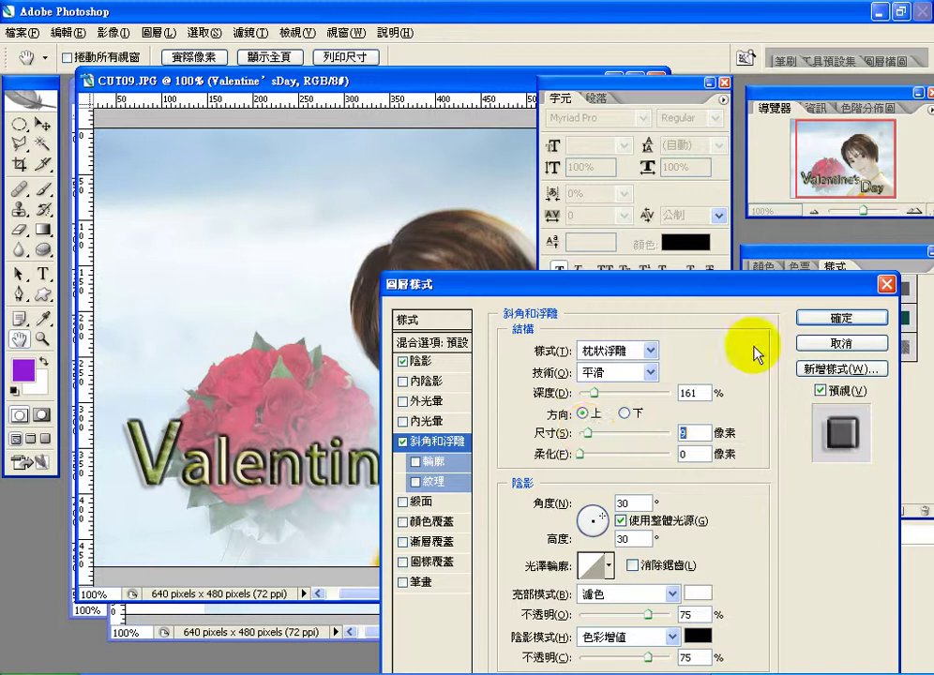
pyautogui.click(839, 319)
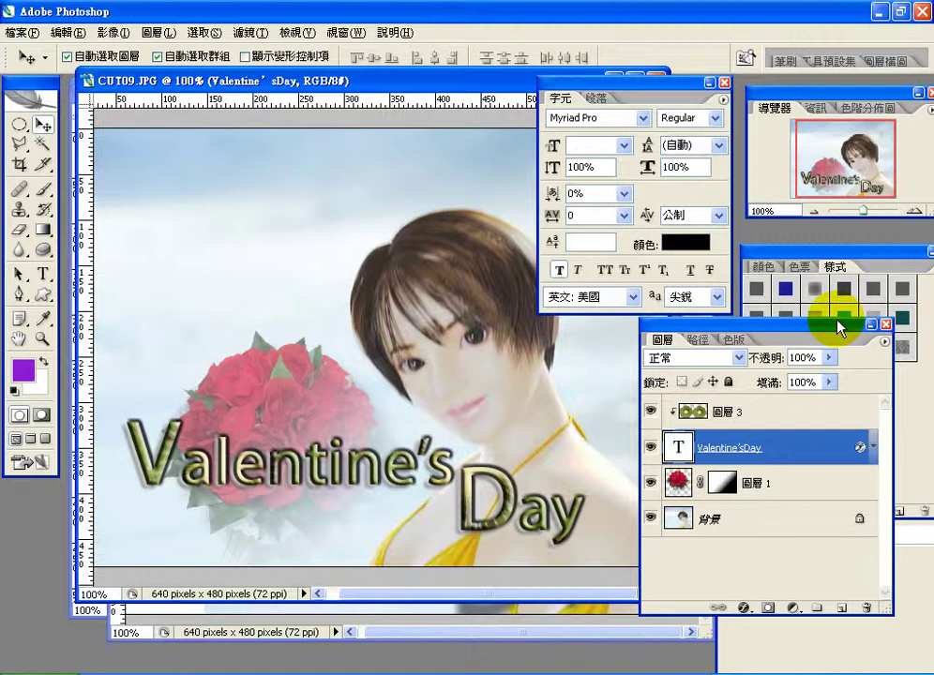
pyautogui.click(19, 34)
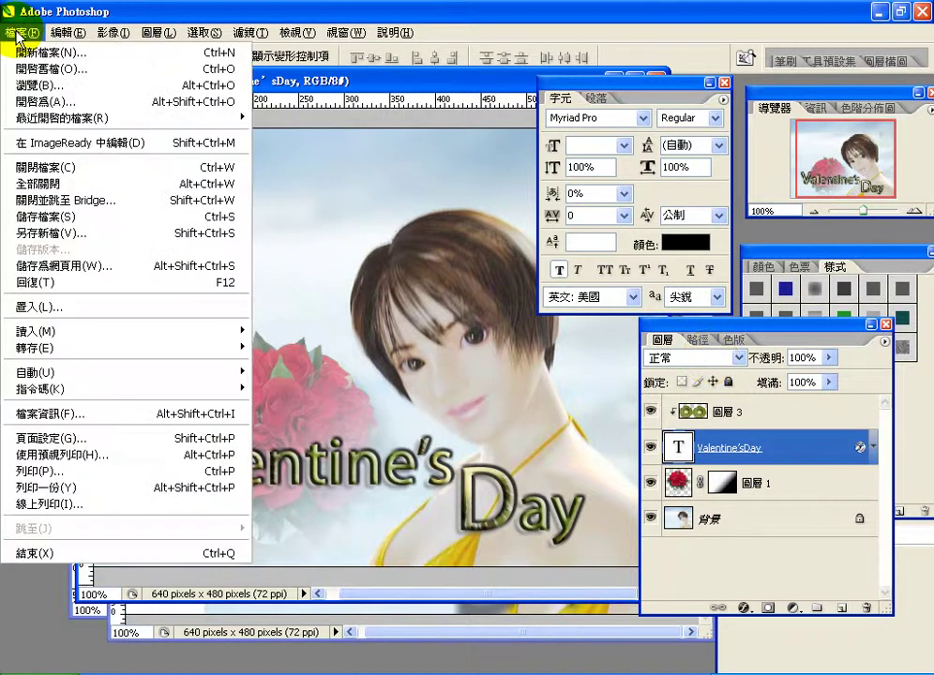
pyautogui.click(44, 236)
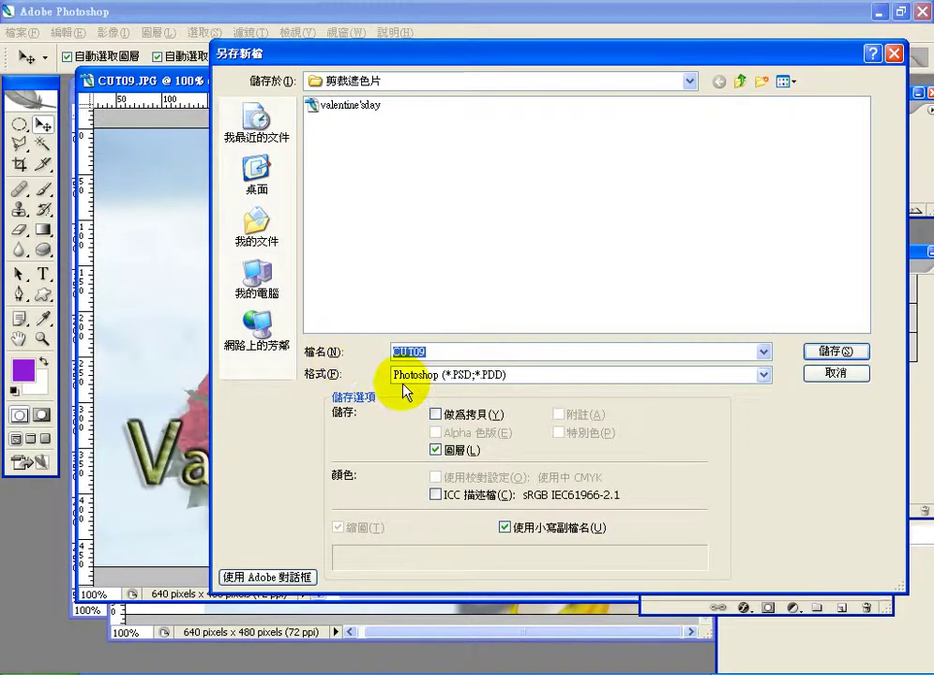
pyautogui.click(464, 375)
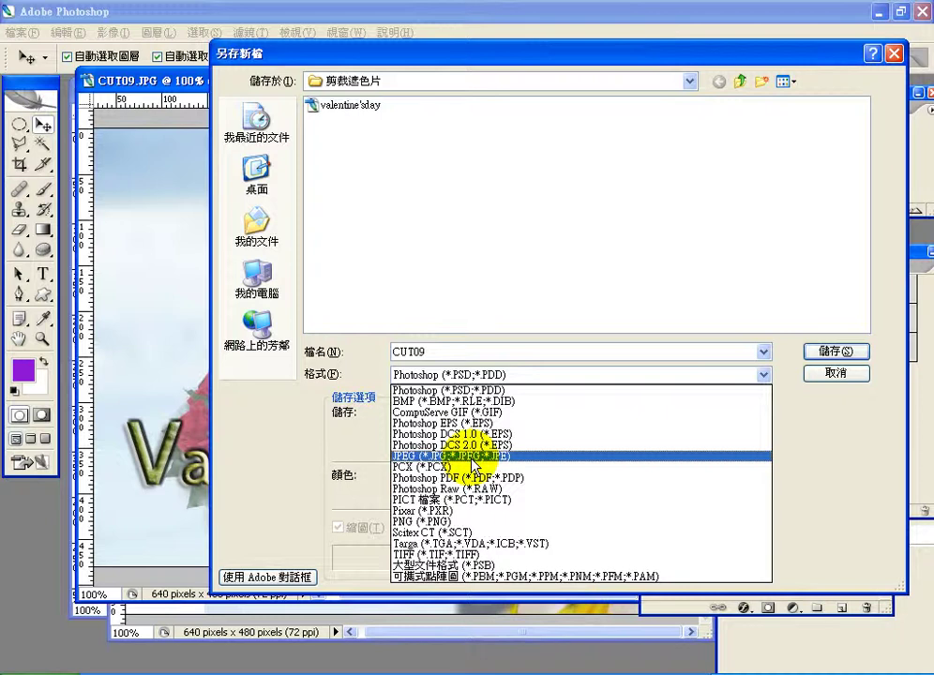
pyautogui.click(484, 390)
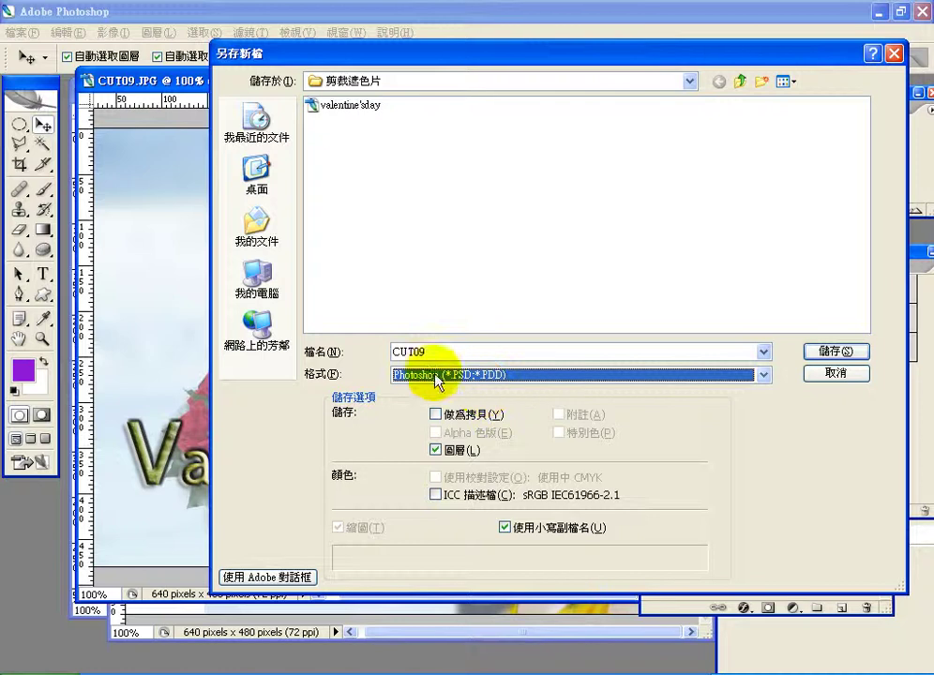
pyautogui.click(819, 375)
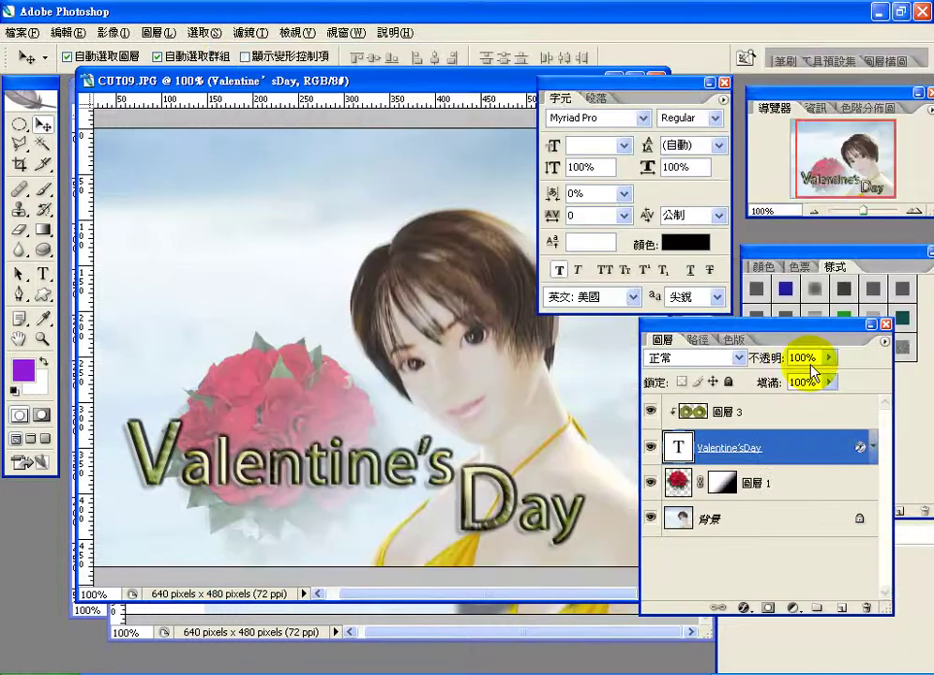